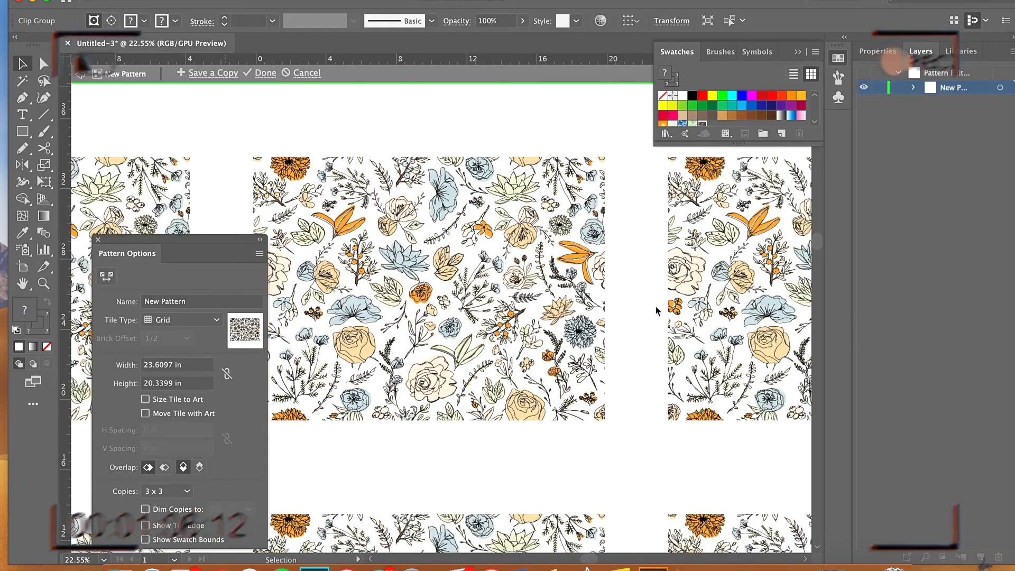
Step: Deselect the floral artwork in the pattern editing view and look over the repeating tiles
{"action": "left_click", "coordinate": [655, 310]}
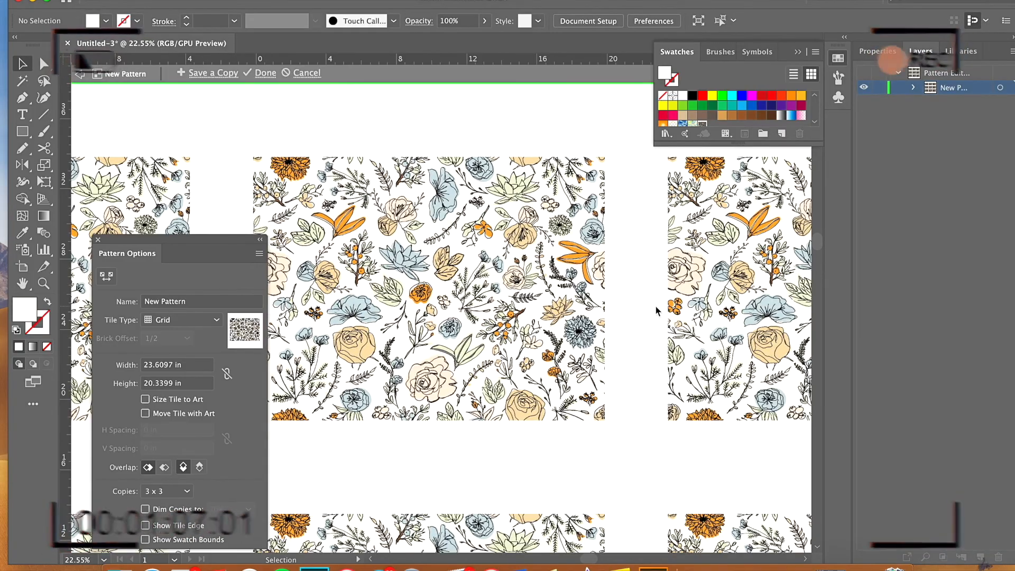
{"action": "scroll", "coordinate": [656, 311], "scroll_direction": "down", "scroll_amount": 3}
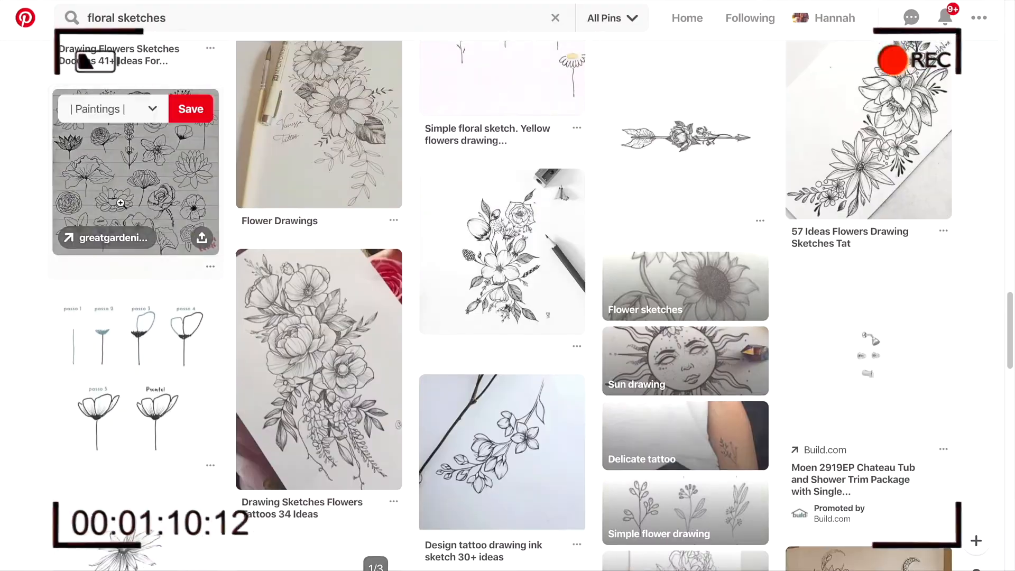
Step: Switch to Pinterest and open the black line-drawn flower collection pin among the floral sketches results
{"action": "left_click", "coordinate": [121, 202]}
{"action": "scroll", "coordinate": [508, 317], "scroll_direction": "down", "scroll_amount": 5}
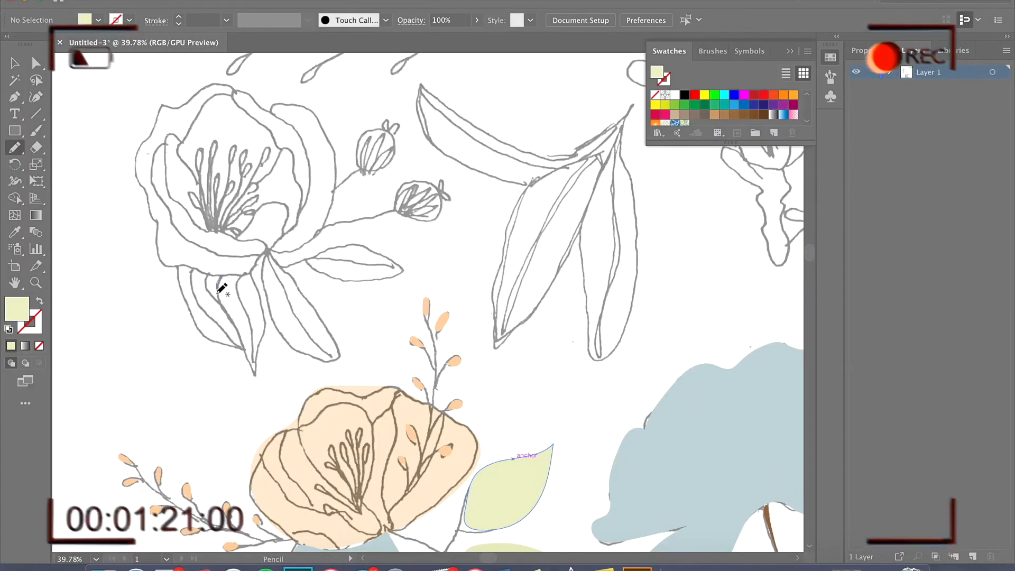
Step: Switch to Illustrator and trace light green filled shapes over the leaves below the upper flower sketch with the Pencil tool
{"action": "mouse_move", "coordinate": [226, 272]}
{"action": "left_mouse_down"}
{"action": "mouse_move", "coordinate": [215, 339]}
{"action": "mouse_move", "coordinate": [217, 314]}
{"action": "mouse_move", "coordinate": [186, 267]}
{"action": "left_mouse_up"}
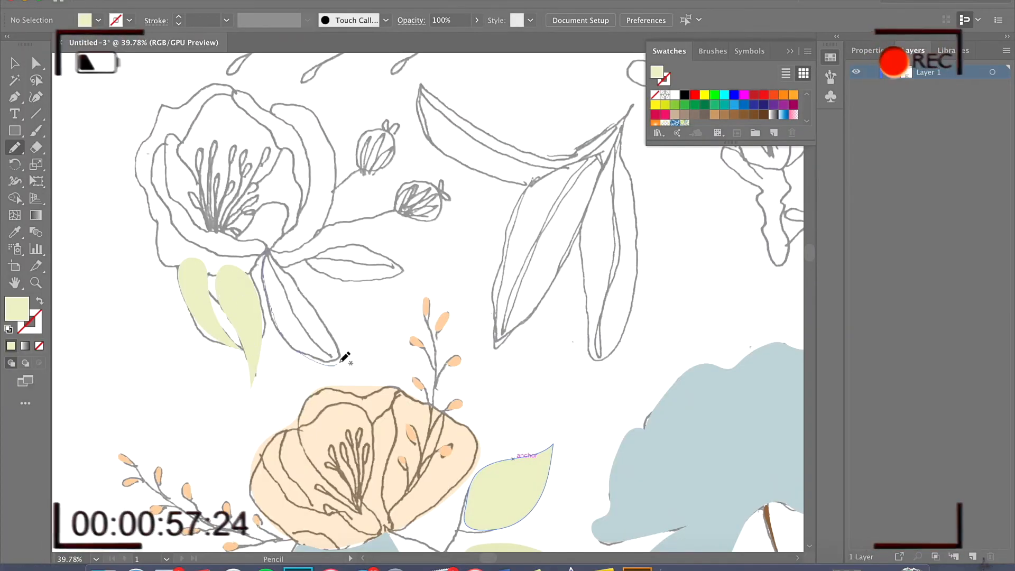
{"action": "mouse_move", "coordinate": [344, 356]}
{"action": "left_mouse_down"}
{"action": "mouse_move", "coordinate": [393, 272]}
{"action": "mouse_move", "coordinate": [302, 241]}
{"action": "left_mouse_up"}
Step: Sample the light blue fill from the large flower and trace a filled shape around the upper flower's bloom
{"action": "key", "text": "i"}
{"action": "left_click", "coordinate": [661, 449]}
{"action": "key", "text": "n"}
{"action": "mouse_move", "coordinate": [203, 83]}
{"action": "left_mouse_down"}
{"action": "mouse_move", "coordinate": [187, 272]}
{"action": "mouse_move", "coordinate": [341, 144]}
{"action": "mouse_move", "coordinate": [209, 82]}
{"action": "left_mouse_up"}
Step: Sample the orange fill from the artwork and trace a filled shape over the long-leaf sprig beside the blue flower
{"action": "scroll", "coordinate": [492, 334], "scroll_direction": "right", "scroll_amount": 2}
{"action": "scroll", "coordinate": [492, 333], "scroll_direction": "up", "scroll_amount": 1}
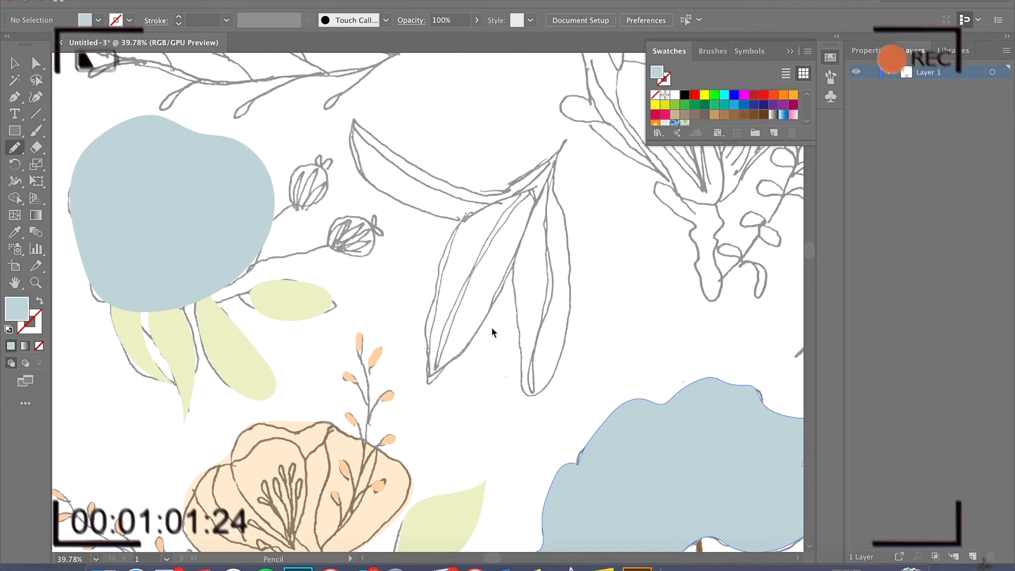
{"action": "scroll", "coordinate": [492, 333], "scroll_direction": "down", "scroll_amount": 3}
{"action": "key", "text": "i"}
{"action": "left_click", "coordinate": [777, 370]}
{"action": "scroll", "coordinate": [417, 266], "scroll_direction": "up", "scroll_amount": 5}
{"action": "key", "text": "n"}
{"action": "left_click_drag", "start_coordinate": [396, 268], "coordinate": [391, 264]}
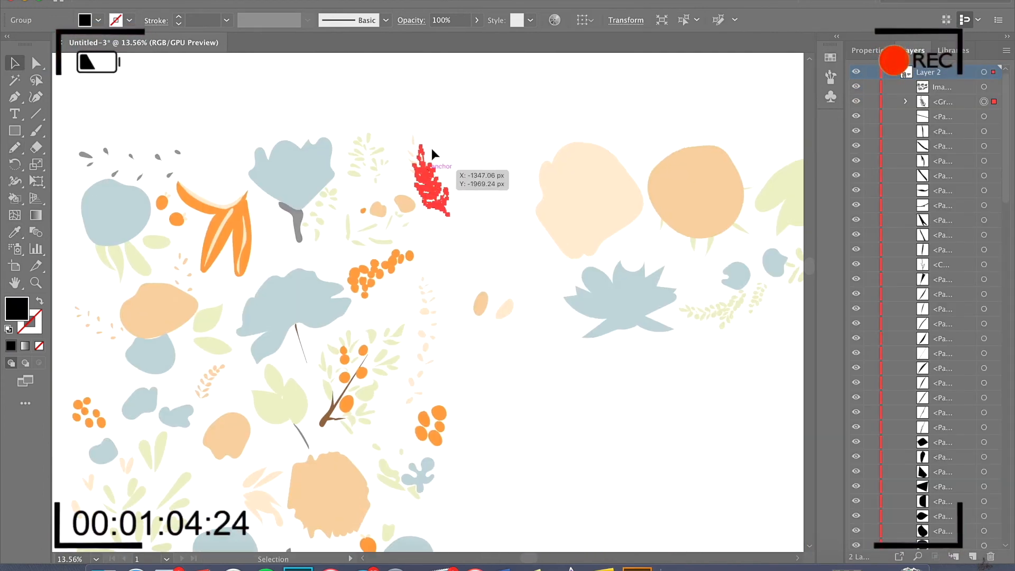
Step: Move the black line-art leaf sprig group onto its matching peach leaf shapes
{"action": "scroll", "coordinate": [431, 153], "scroll_direction": "up", "scroll_amount": 4}
{"action": "scroll", "coordinate": [432, 148], "scroll_direction": "down", "scroll_amount": 2}
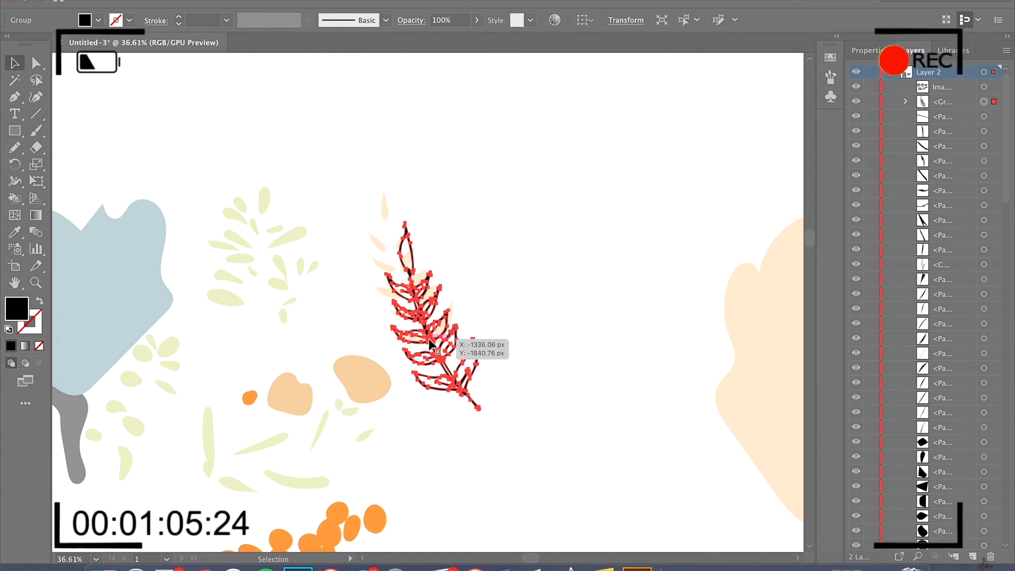
{"action": "left_click_drag", "start_coordinate": [432, 341], "coordinate": [412, 295]}
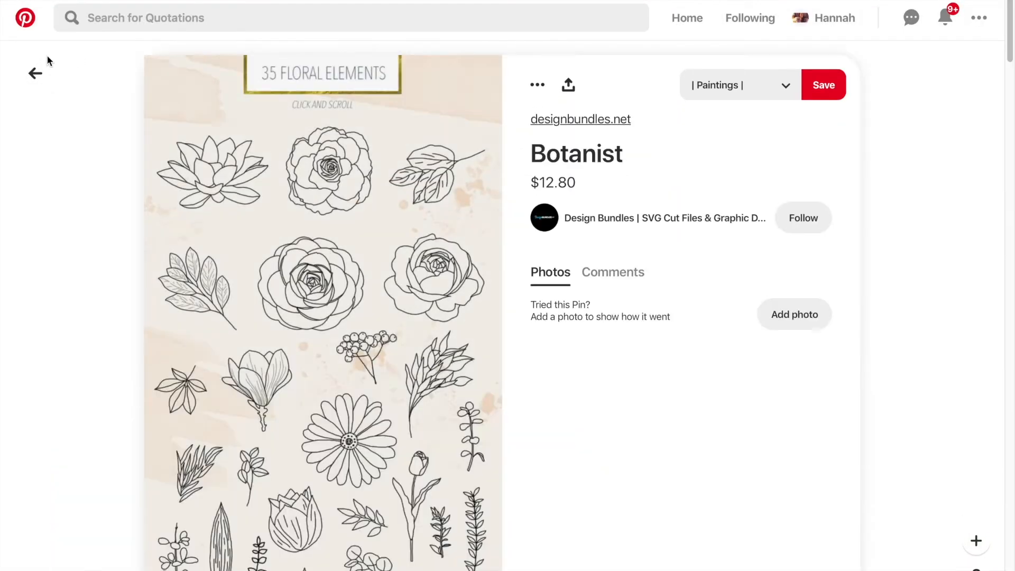
Step: Switch to Pinterest, leave the open Botanist pin and search for "floral sketches"
{"action": "left_click", "coordinate": [36, 72]}
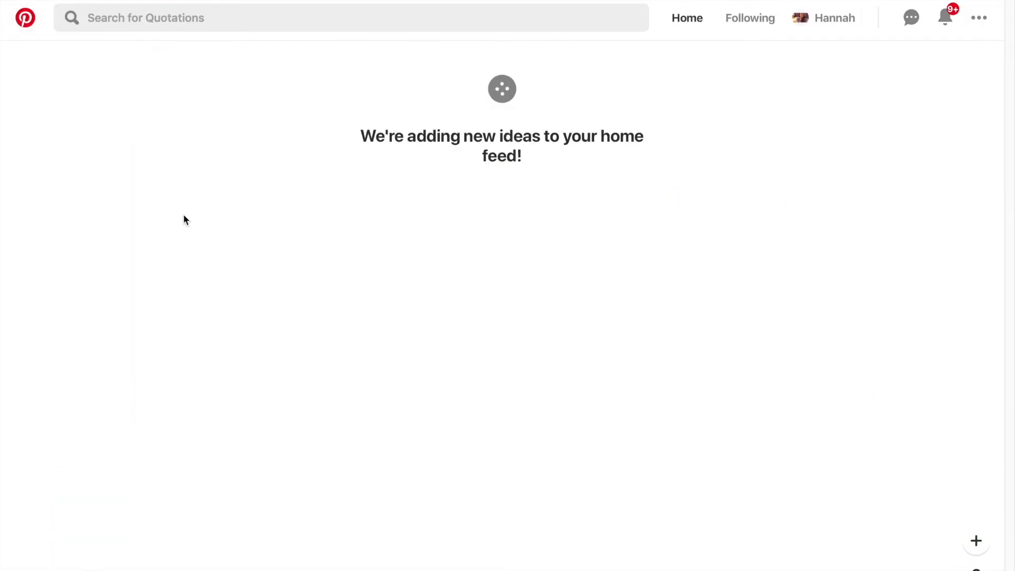
{"action": "left_click", "coordinate": [174, 27]}
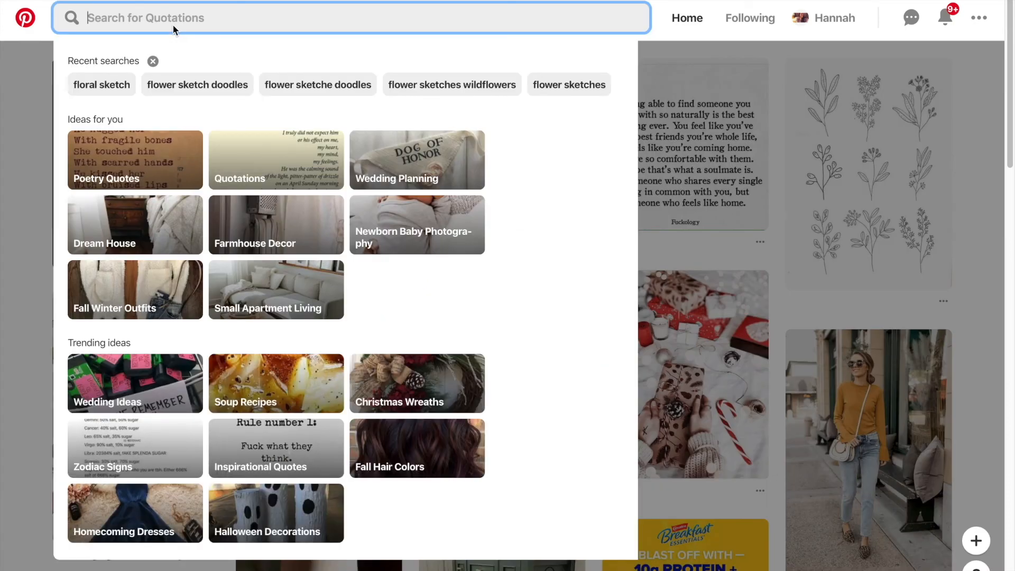
{"action": "type", "text": "floral sketches"}
{"action": "key", "text": "Return"}
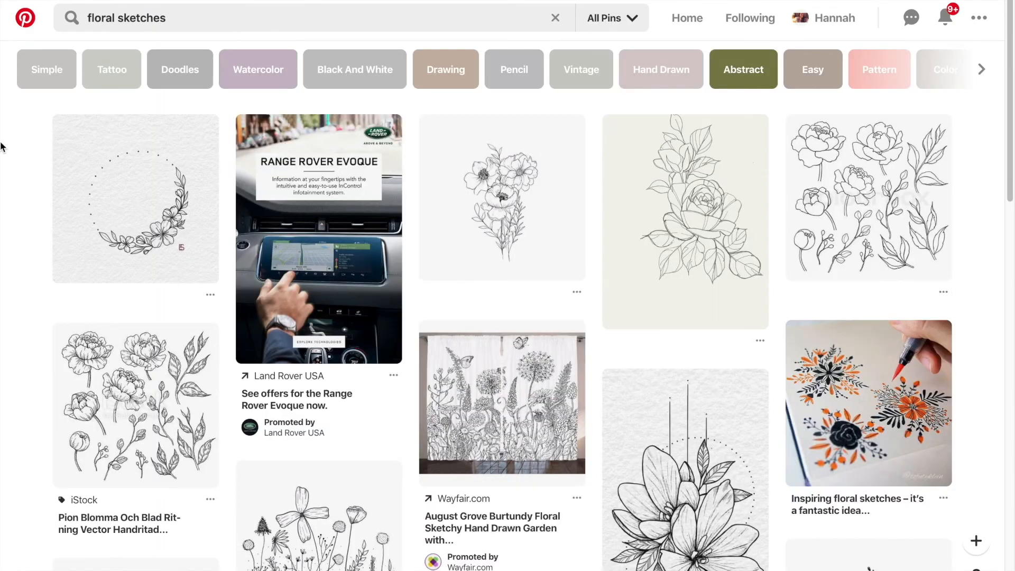
Step: Examine the floral sketches results for drawing references, including a closer view of the peony and leaf line-art pin
{"action": "scroll", "coordinate": [19, 225], "scroll_direction": "down", "scroll_amount": 2}
{"action": "left_click", "coordinate": [959, 207]}
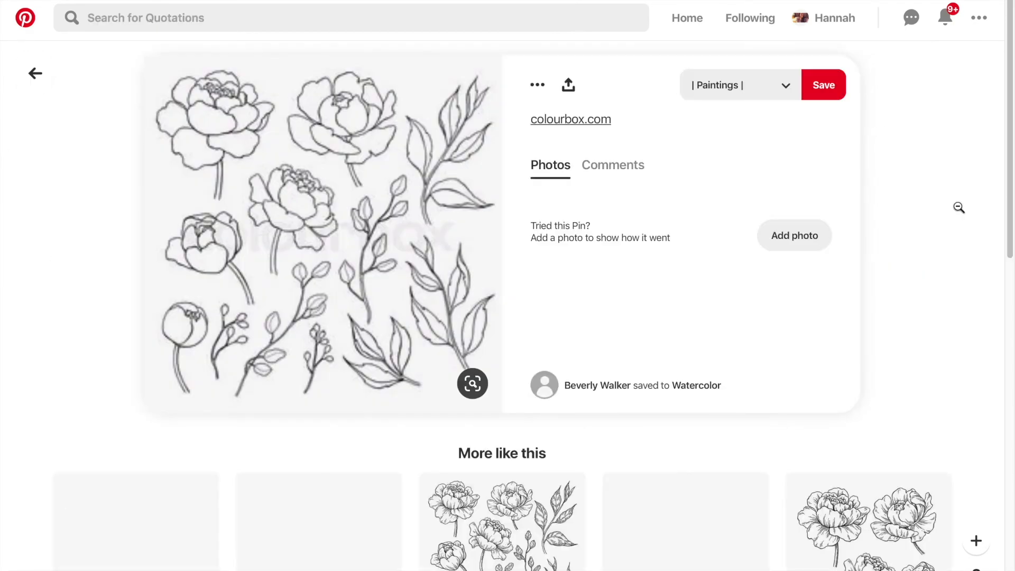
{"action": "left_click", "coordinate": [959, 207]}
{"action": "scroll", "coordinate": [59, 328], "scroll_direction": "down", "scroll_amount": 8}
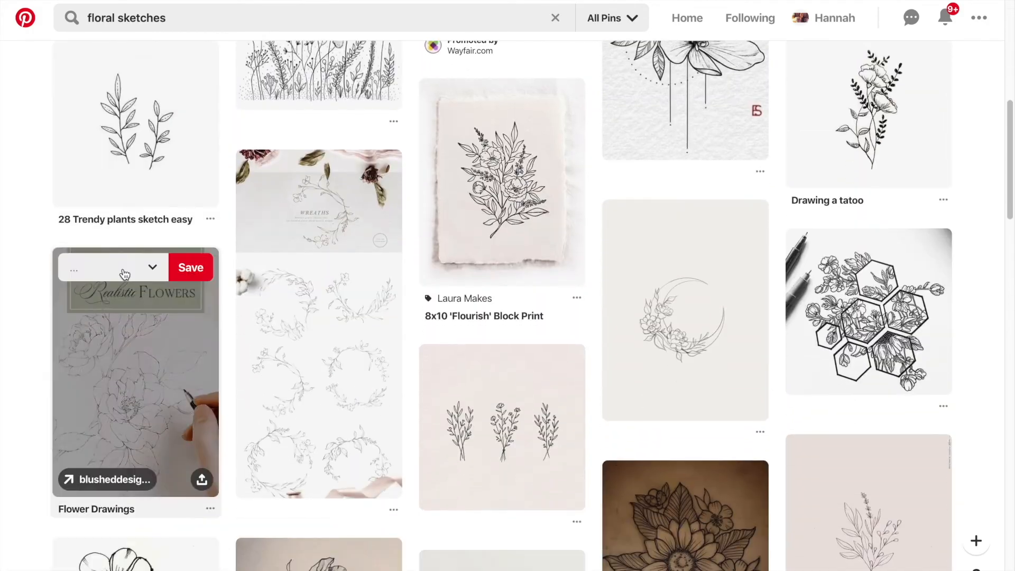
{"action": "left_click", "coordinate": [497, 222]}
{"action": "left_click", "coordinate": [79, 271]}
{"action": "scroll", "coordinate": [79, 265], "scroll_direction": "down", "scroll_amount": 15}
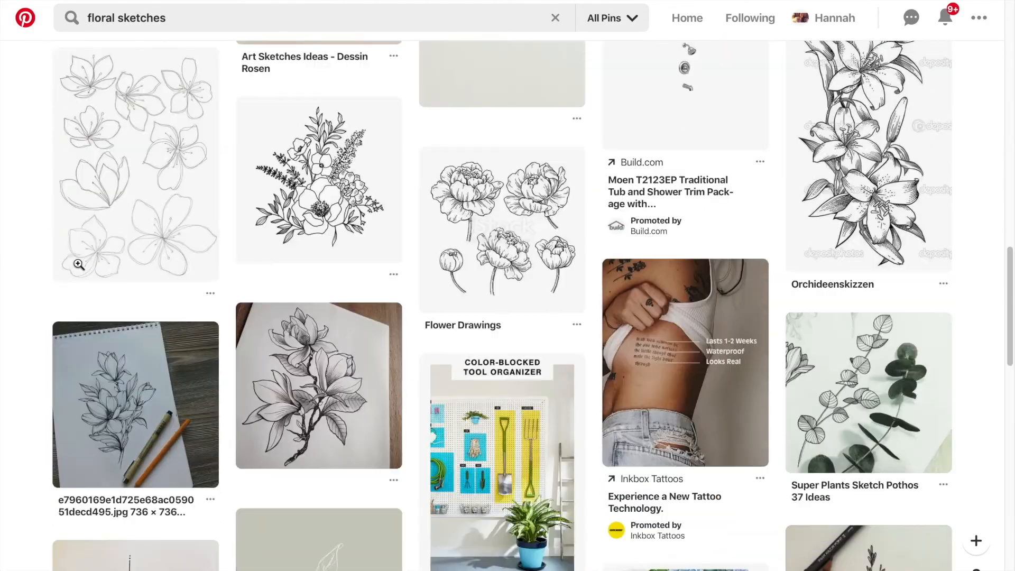
{"action": "scroll", "coordinate": [78, 263], "scroll_direction": "down", "scroll_amount": 10}
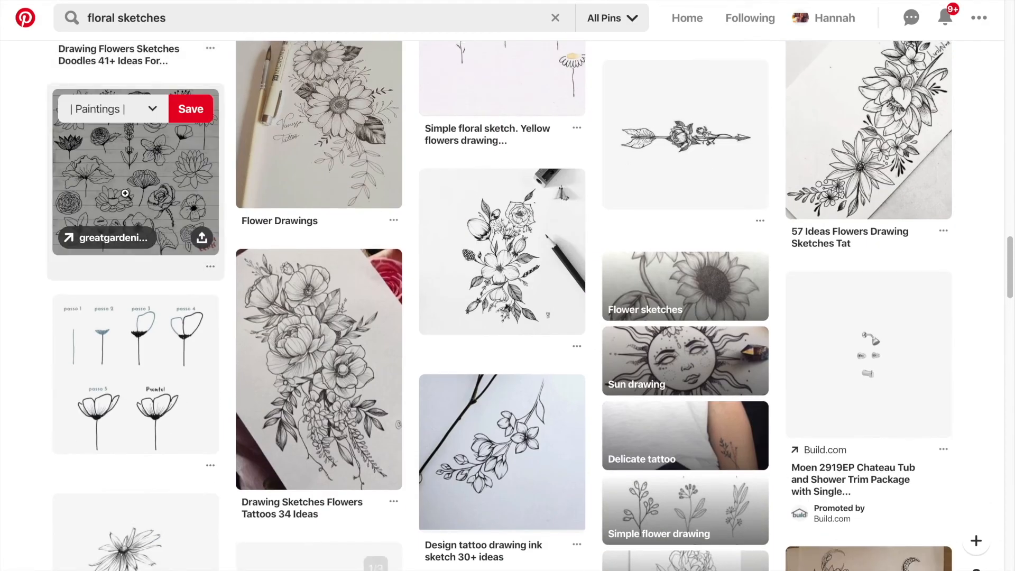
Step: Open the black line-drawn flower collection pin and follow its related pins to more floral line drawings
{"action": "left_click", "coordinate": [125, 193]}
{"action": "scroll", "coordinate": [721, 341], "scroll_direction": "down", "scroll_amount": 10}
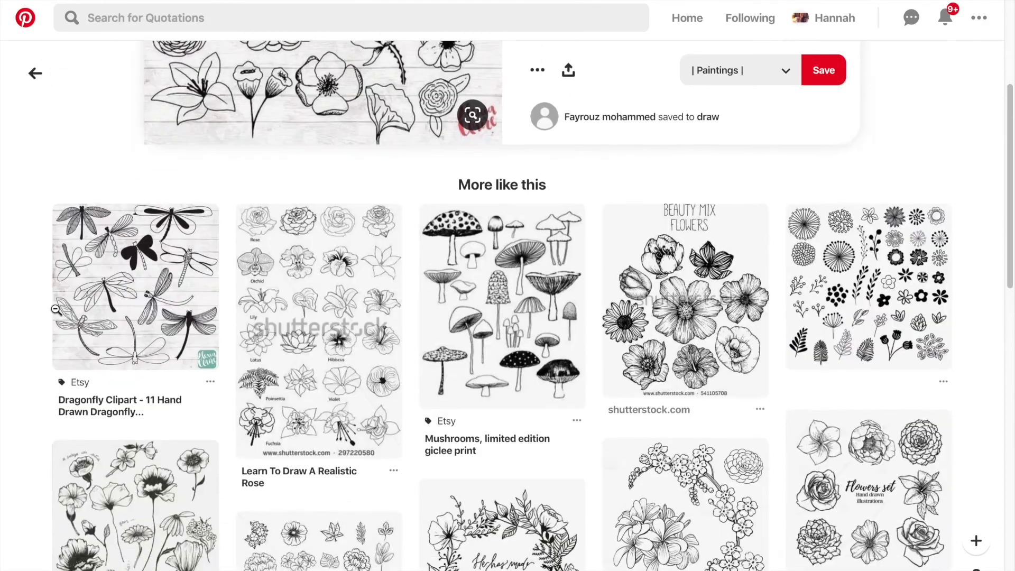
{"action": "left_click", "coordinate": [721, 341]}
{"action": "scroll", "coordinate": [720, 334], "scroll_direction": "down", "scroll_amount": 8}
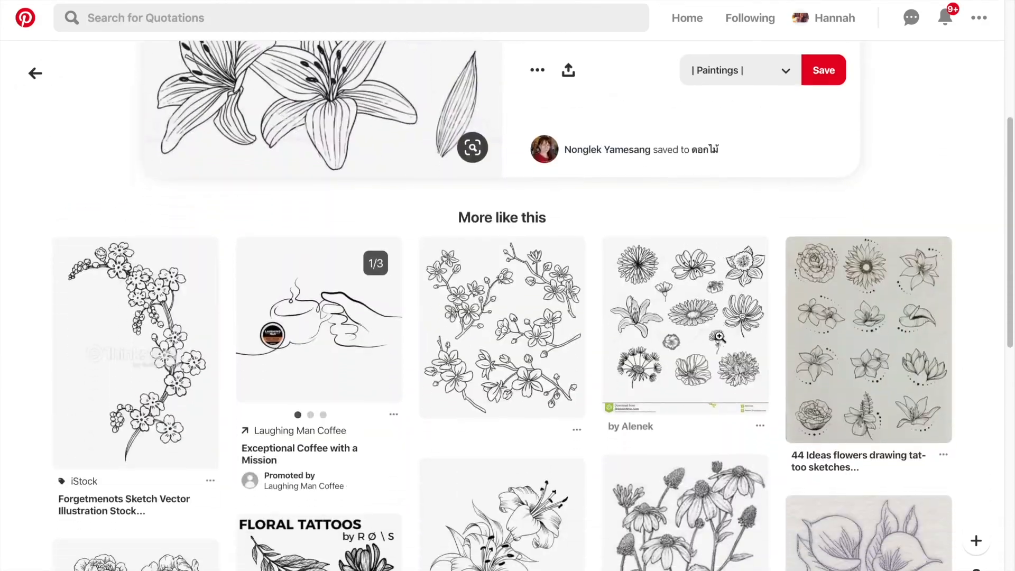
{"action": "left_click", "coordinate": [714, 259]}
{"action": "scroll", "coordinate": [714, 259], "scroll_direction": "down", "scroll_amount": 8}
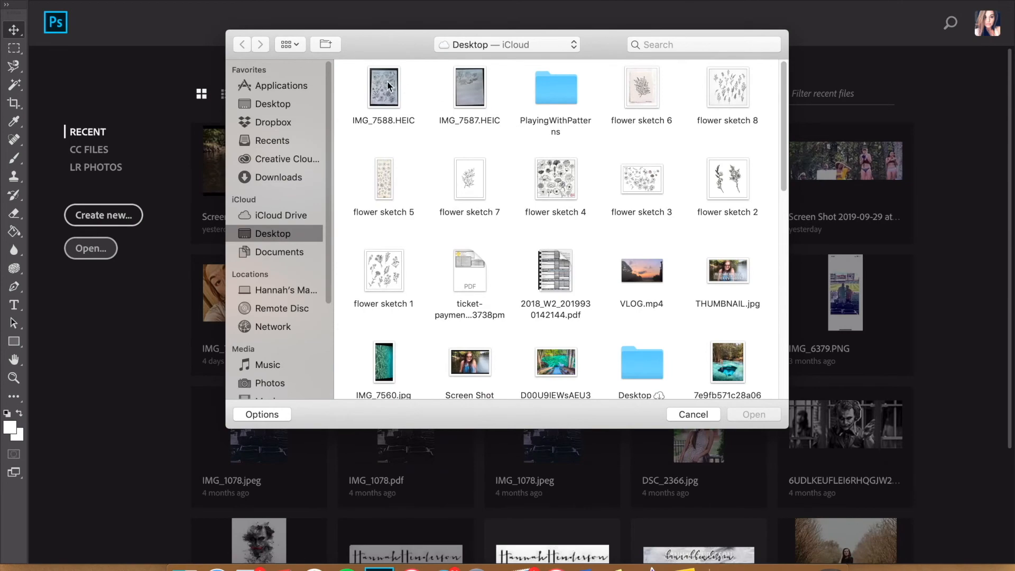
Step: Switch to Photoshop and open the sketch photos IMG_7588.HEIC and IMG_7587.HEIC from the Desktop
{"action": "left_click", "coordinate": [388, 86]}
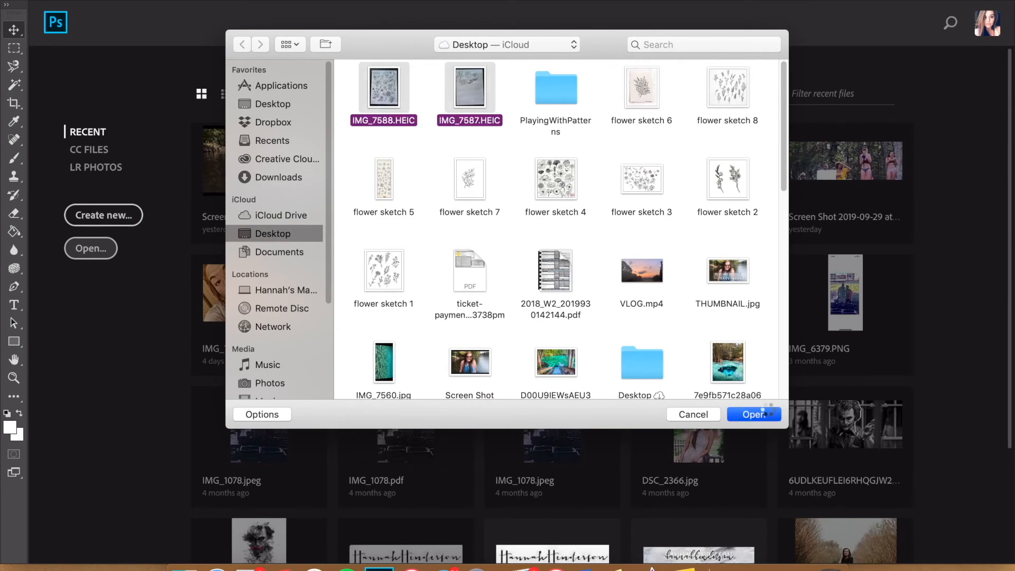
{"action": "left_click", "coordinate": [764, 411]}
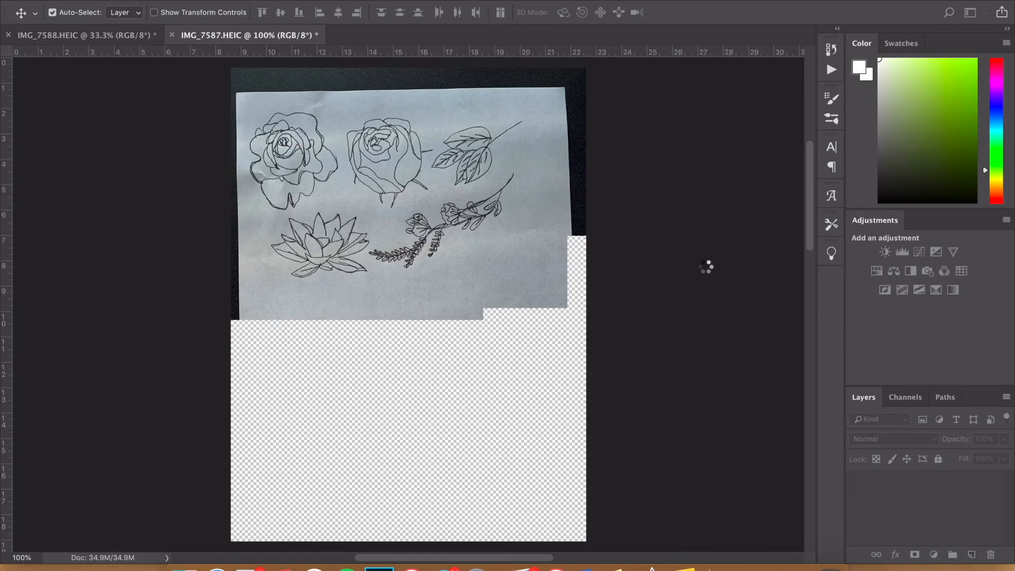
Step: Bring up the IMG_7588.HEIC document and convert its locked Background into the regular layer Layer 0
{"action": "left_click", "coordinate": [117, 34]}
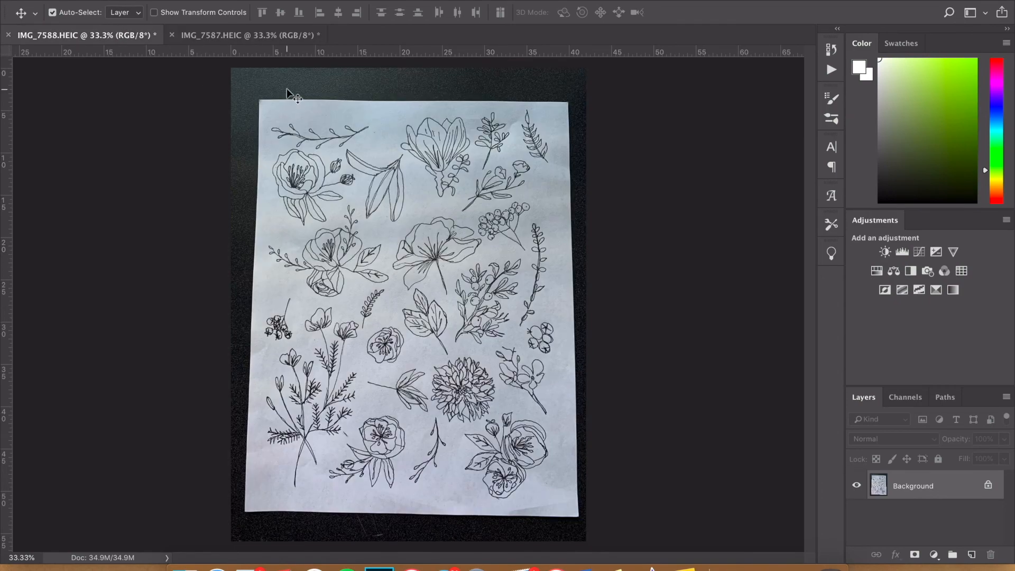
{"action": "right_click", "coordinate": [910, 484]}
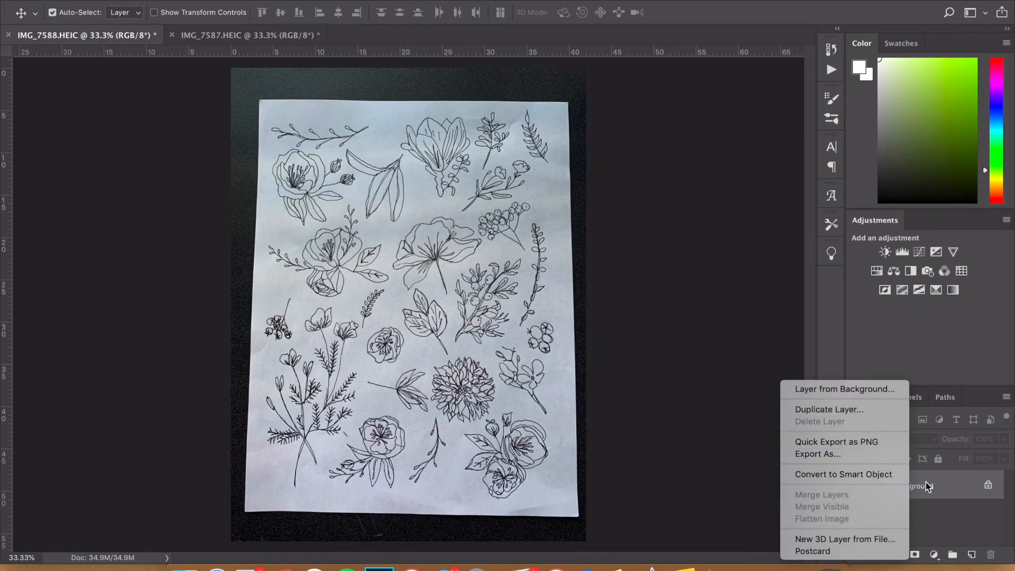
{"action": "left_click", "coordinate": [928, 487]}
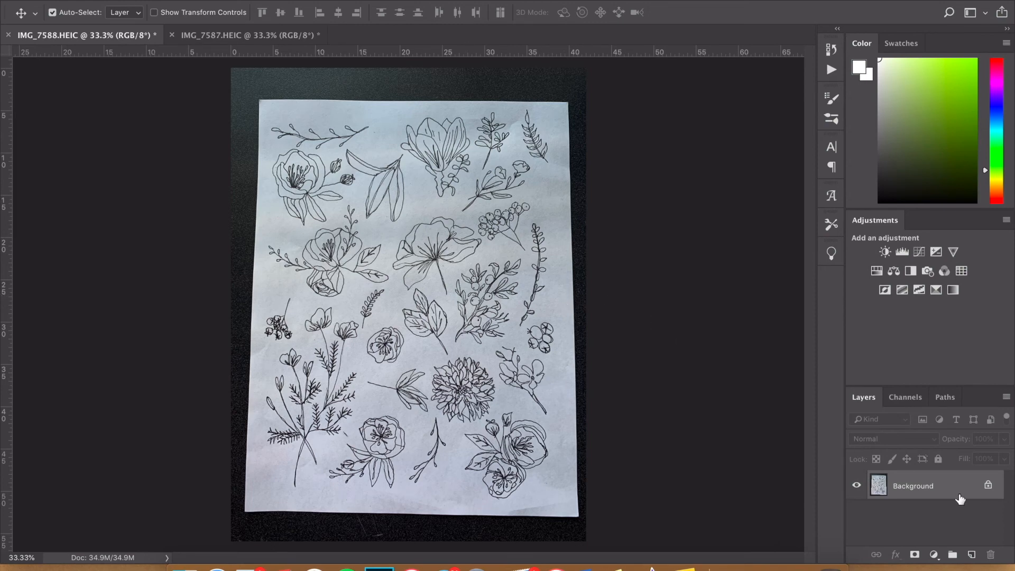
{"action": "double_click", "coordinate": [961, 499]}
{"action": "left_click", "coordinate": [614, 248]}
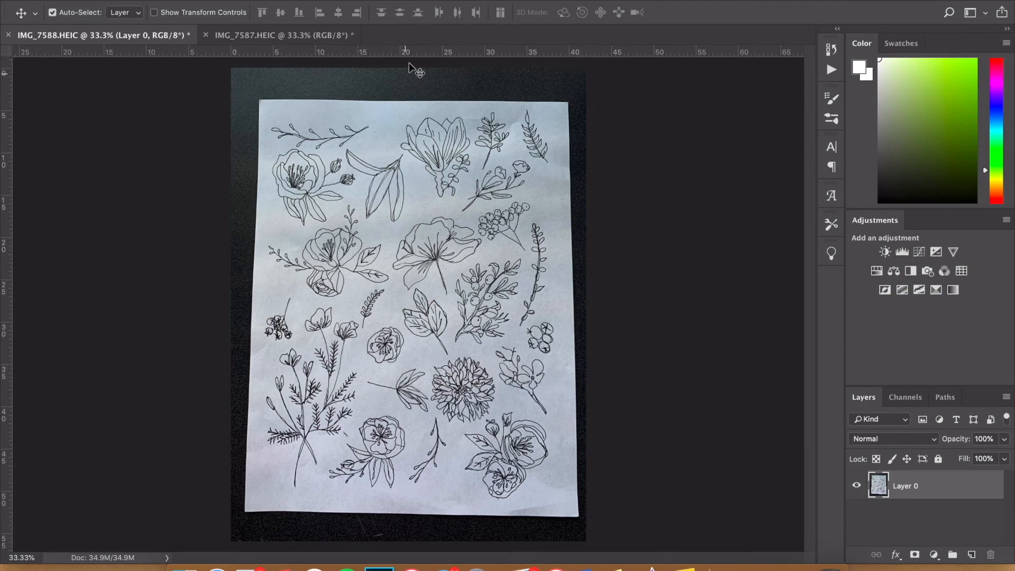
Step: Show the Tools panel and dock it beside the canvas
{"action": "left_click", "coordinate": [431, 0]}
{"action": "left_click", "coordinate": [457, 489]}
{"action": "left_click_drag", "start_coordinate": [45, 64], "coordinate": [3, 69]}
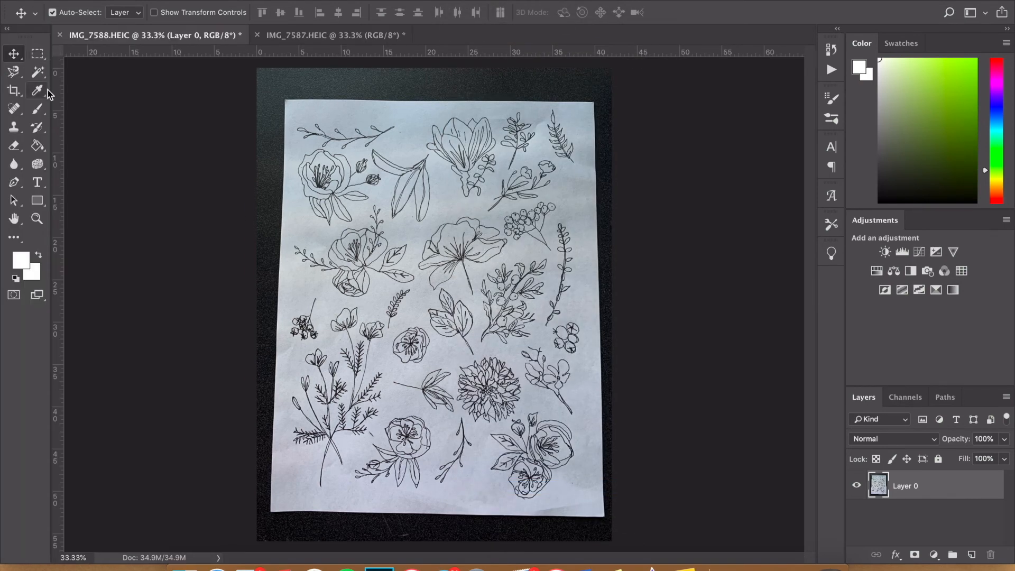
Step: Try to erase the dark background along the upper edge of the sketch photo, and undo the strokes
{"action": "left_click", "coordinate": [16, 110]}
{"action": "left_click", "coordinate": [15, 145]}
{"action": "left_click_drag", "start_coordinate": [339, 67], "coordinate": [568, 80]}
{"action": "key", "text": "super+z"}
{"action": "key", "text": "super+z"}
{"action": "key", "text": "super+z"}
Step: Erase the dark background along the upper, right and lower edges of the sketch photo with a soft size 500 eraser brush
{"action": "left_click", "coordinate": [163, 1]}
{"action": "left_click", "coordinate": [165, 21]}
{"action": "mouse_move", "coordinate": [276, 92]}
{"action": "left_mouse_down"}
{"action": "mouse_move", "coordinate": [359, 81]}
{"action": "mouse_move", "coordinate": [598, 76]}
{"action": "mouse_move", "coordinate": [617, 162]}
{"action": "mouse_move", "coordinate": [614, 248]}
{"action": "left_mouse_up"}
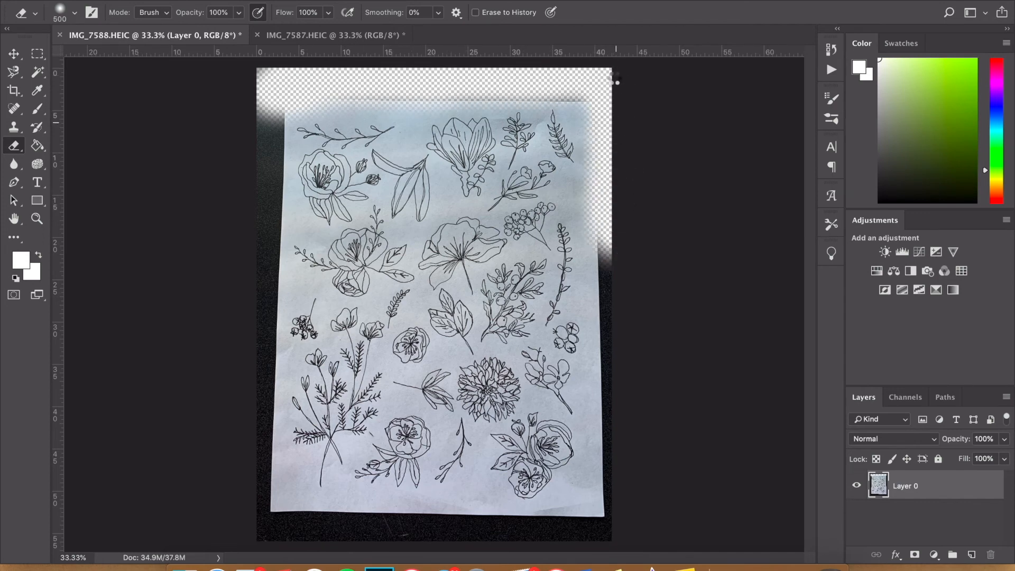
{"action": "mouse_move", "coordinate": [626, 392]}
{"action": "left_mouse_down"}
{"action": "mouse_move", "coordinate": [628, 545]}
{"action": "mouse_move", "coordinate": [617, 328]}
{"action": "mouse_move", "coordinate": [619, 532]}
{"action": "mouse_move", "coordinate": [564, 543]}
{"action": "mouse_move", "coordinate": [305, 528]}
{"action": "left_mouse_up"}
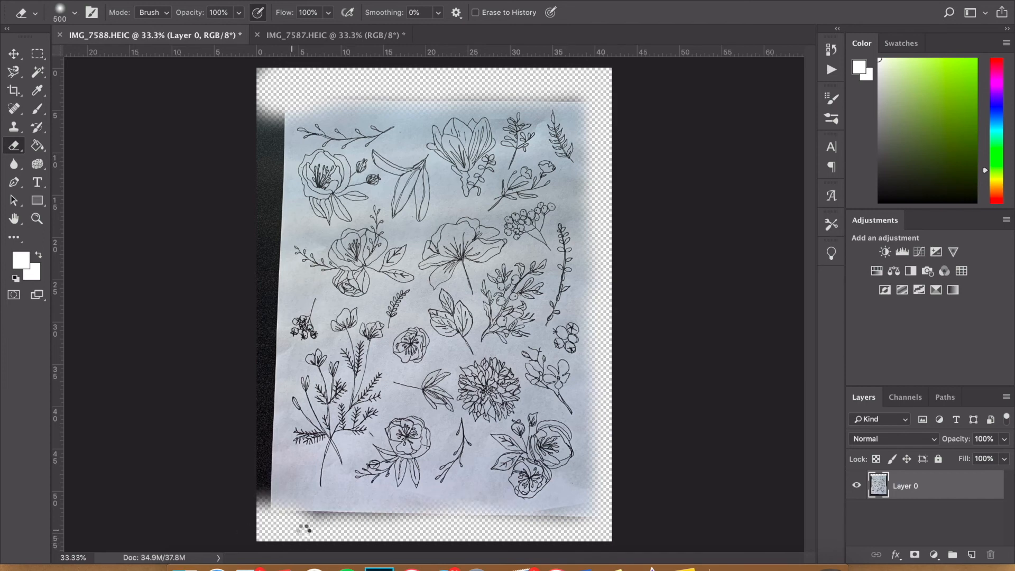
{"action": "left_click_drag", "start_coordinate": [431, 529], "coordinate": [599, 527]}
Step: Erase the dark left edge and the leftover shadow above the paper with a soft size 250 eraser brush
{"action": "mouse_move", "coordinate": [288, 545]}
{"action": "left_mouse_down"}
{"action": "mouse_move", "coordinate": [244, 468]}
{"action": "mouse_move", "coordinate": [235, 299]}
{"action": "mouse_move", "coordinate": [244, 162]}
{"action": "left_mouse_up"}
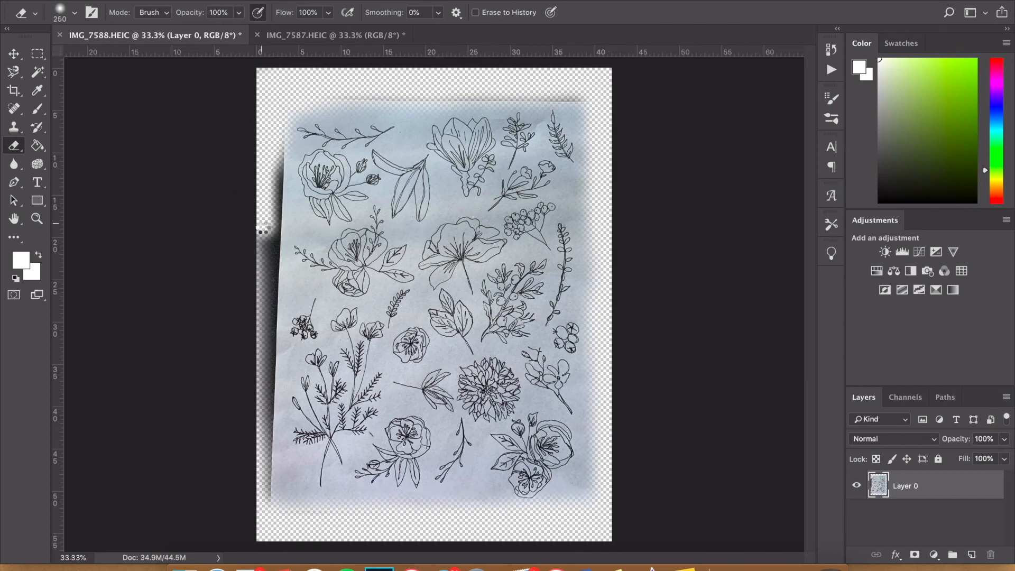
{"action": "left_click_drag", "start_coordinate": [267, 204], "coordinate": [266, 426]}
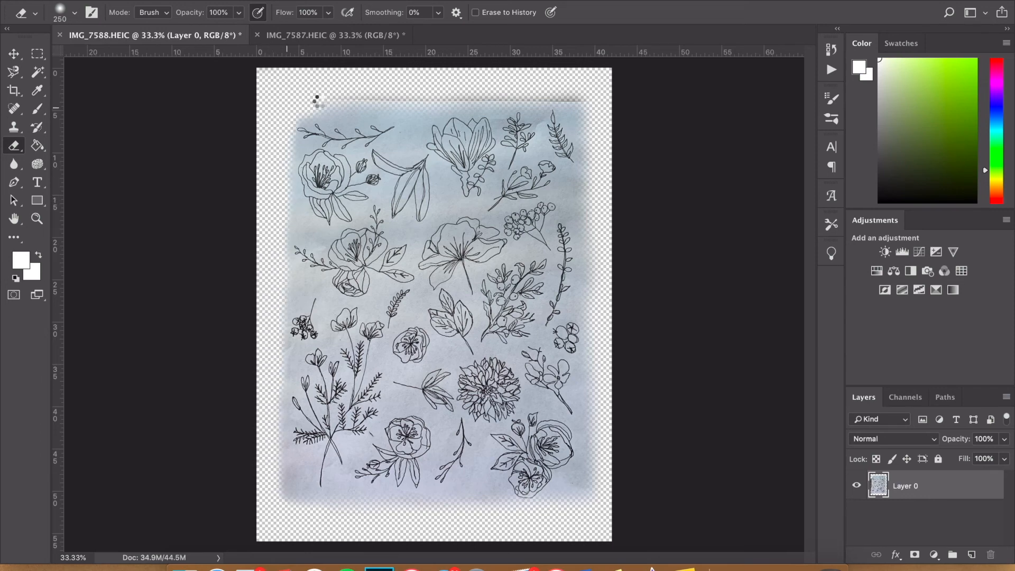
{"action": "left_click_drag", "start_coordinate": [460, 99], "coordinate": [563, 96]}
Step: Desaturate the sketch layer completely with a Hue/Saturation adjustment, setting Saturation to -100
{"action": "key", "text": "super+u"}
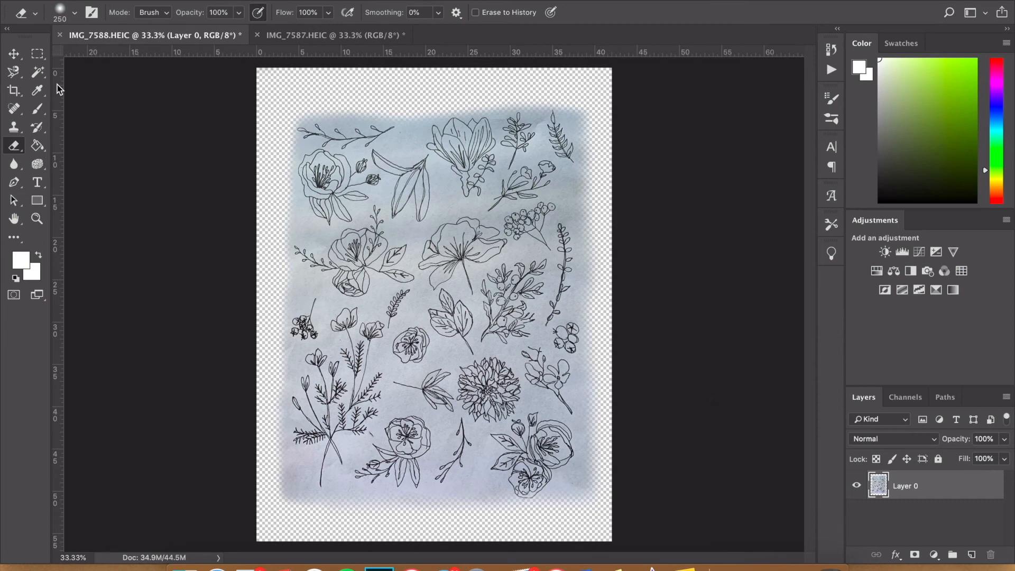
{"action": "key", "text": "v"}
{"action": "key", "text": "super+u"}
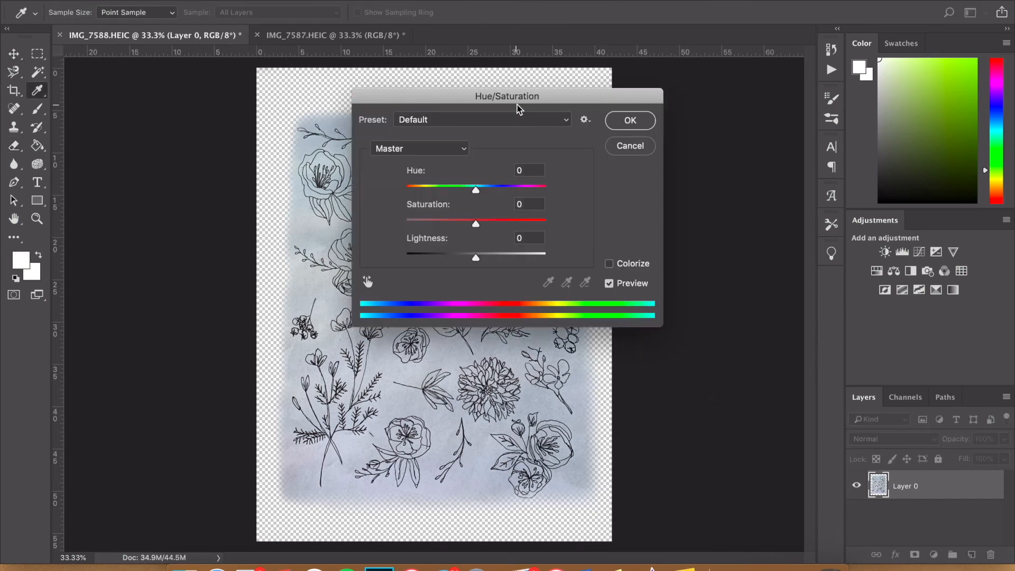
{"action": "left_click_drag", "start_coordinate": [546, 99], "coordinate": [828, 76]}
{"action": "left_click_drag", "start_coordinate": [757, 204], "coordinate": [644, 206]}
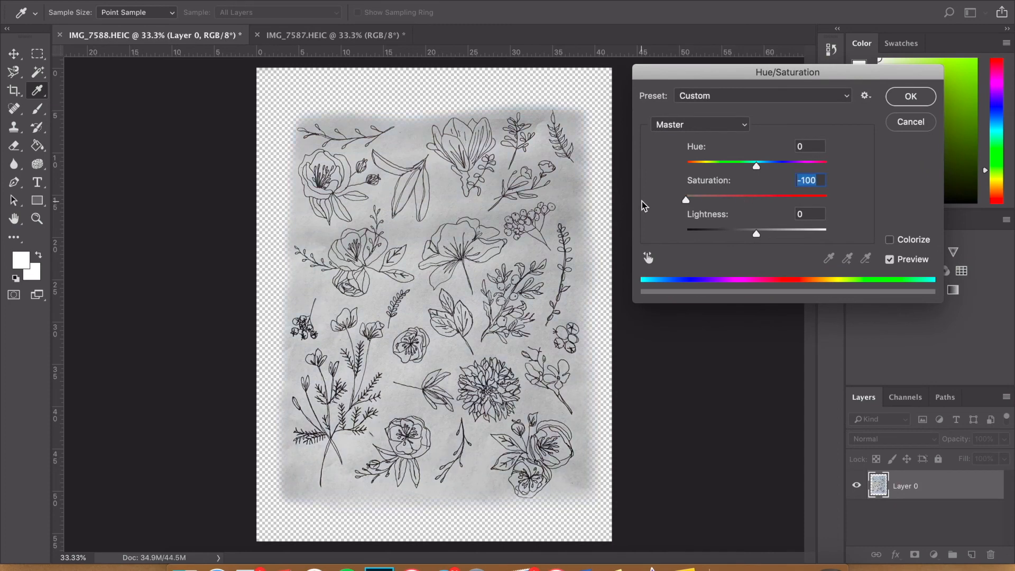
{"action": "left_click", "coordinate": [900, 96]}
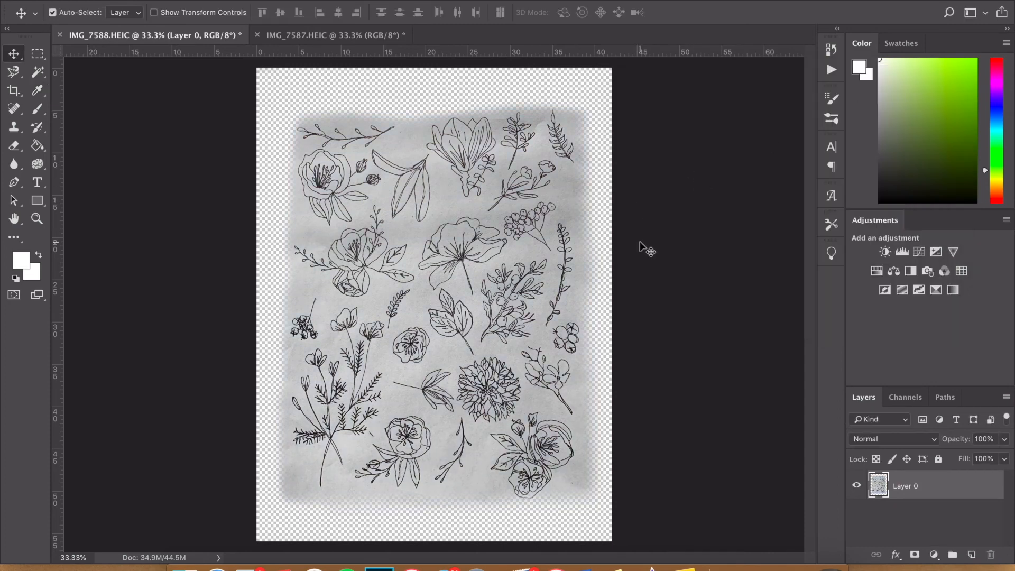
Step: Whiten the paper and darken the lines of the desaturated sketch with Levels, setting the white input to 127 and black to 44
{"action": "key", "text": "super+l"}
{"action": "left_click_drag", "start_coordinate": [474, 89], "coordinate": [724, 82]}
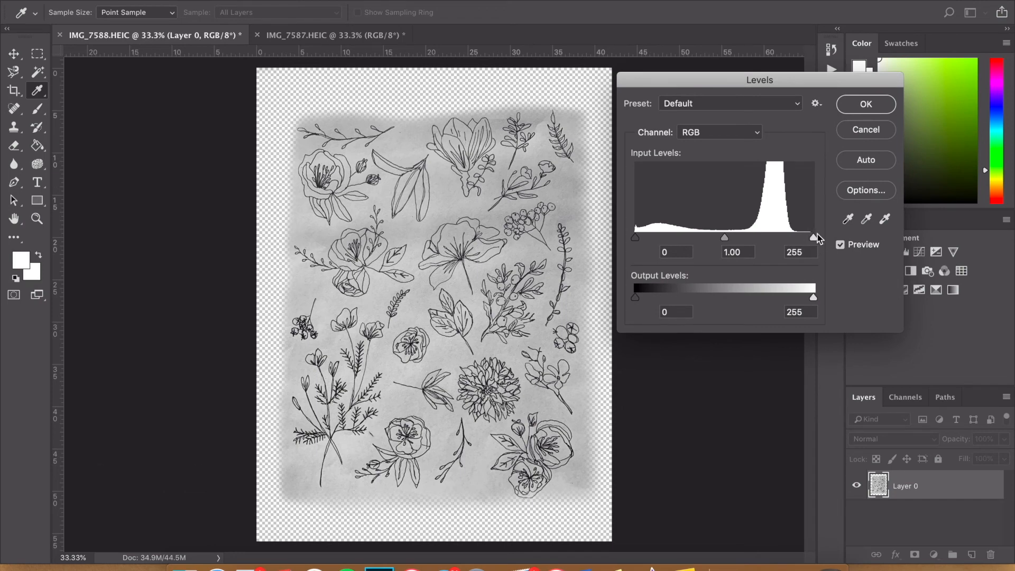
{"action": "left_click_drag", "start_coordinate": [817, 242], "coordinate": [727, 249]}
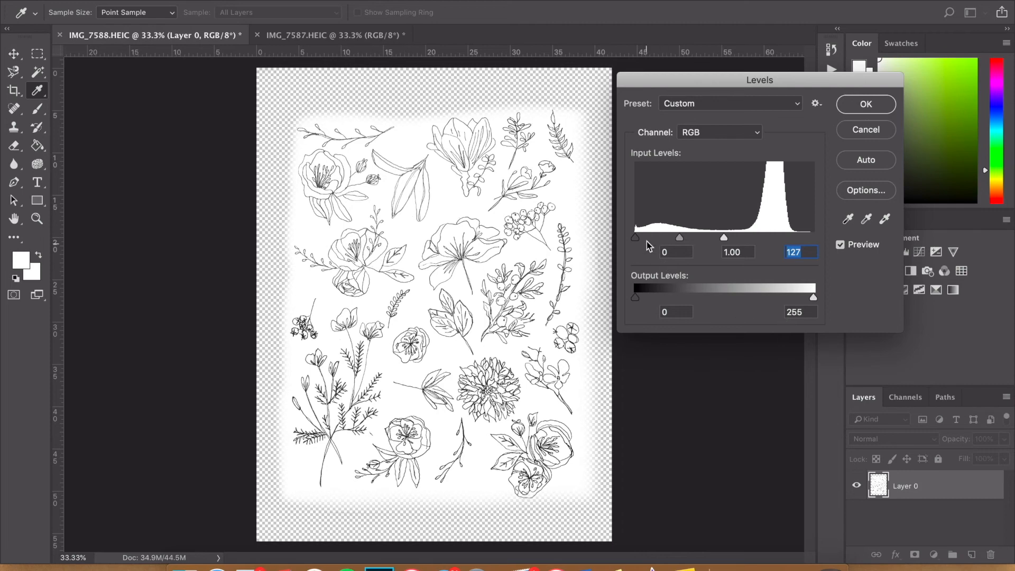
{"action": "left_click_drag", "start_coordinate": [636, 241], "coordinate": [656, 244]}
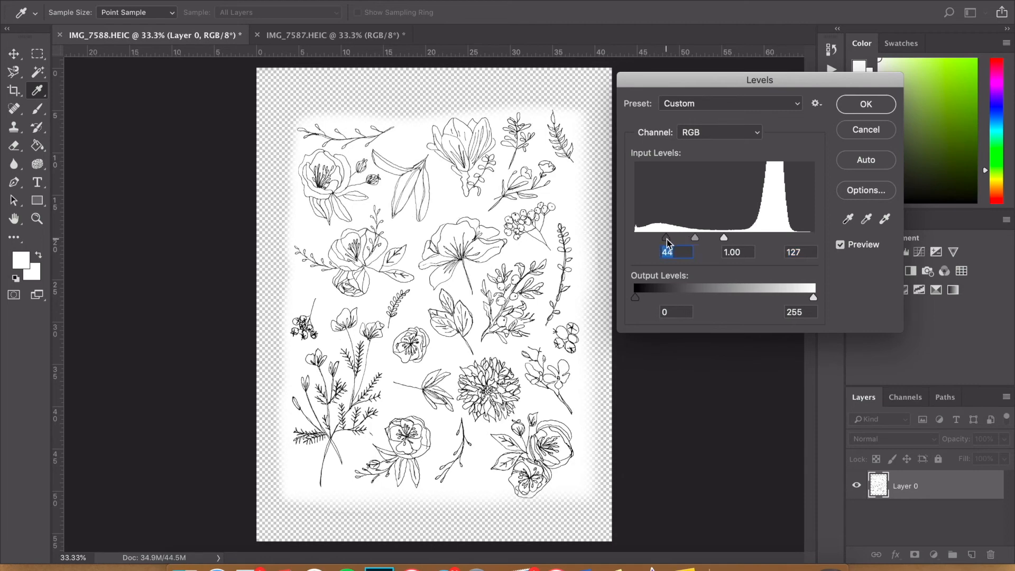
{"action": "left_click", "coordinate": [851, 106]}
Step: In IMG_7587.HEIC, unlock the background layer and erase the dark edges around the sketch photo with a soft size 400 eraser
{"action": "left_click", "coordinate": [336, 35]}
{"action": "left_click", "coordinate": [991, 486]}
{"action": "left_click", "coordinate": [14, 145]}
{"action": "mouse_move", "coordinate": [251, 80]}
{"action": "left_mouse_down"}
{"action": "mouse_move", "coordinate": [360, 80]}
{"action": "mouse_move", "coordinate": [604, 210]}
{"action": "mouse_move", "coordinate": [615, 545]}
{"action": "mouse_move", "coordinate": [441, 530]}
{"action": "mouse_move", "coordinate": [252, 97]}
{"action": "left_mouse_up"}
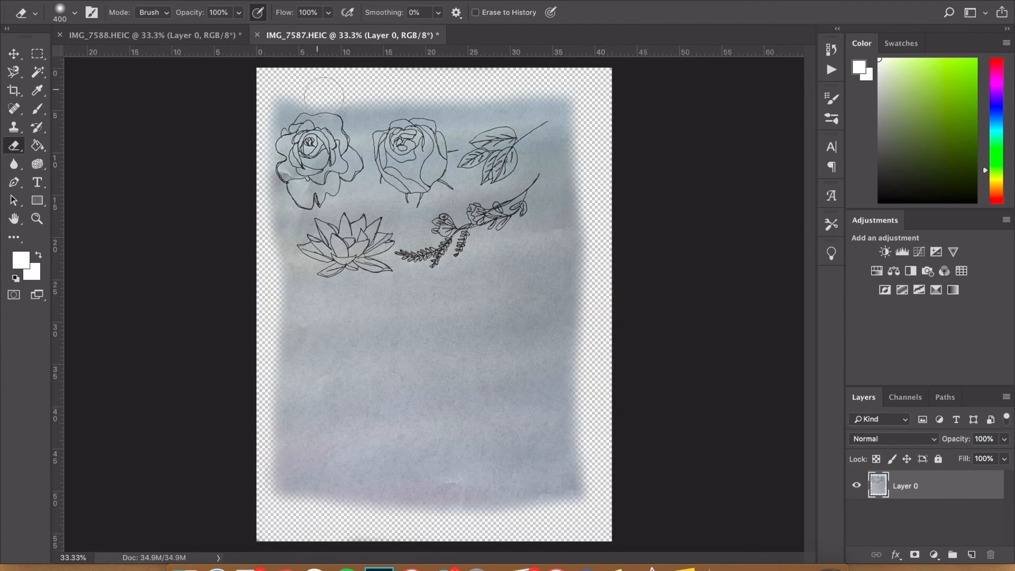
Step: Desaturate the IMG_7587 sketch layer with a Hue/Saturation adjustment
{"action": "left_click", "coordinate": [14, 54]}
{"action": "key", "text": "super+u"}
{"action": "left_click_drag", "start_coordinate": [757, 201], "coordinate": [682, 200]}
{"action": "left_click", "coordinate": [924, 98]}
Step: Whiten the paper and darken the lines of the IMG_7587 sketch with a Levels adjustment
{"action": "key", "text": "super+l"}
{"action": "left_click_drag", "start_coordinate": [814, 239], "coordinate": [741, 242]}
{"action": "left_click_drag", "start_coordinate": [636, 238], "coordinate": [662, 239]}
{"action": "left_click", "coordinate": [867, 104]}
Step: Save the cleaned IMG_7588 drawing to the desktop as a JPEG named Sketch1
{"action": "left_click", "coordinate": [169, 36]}
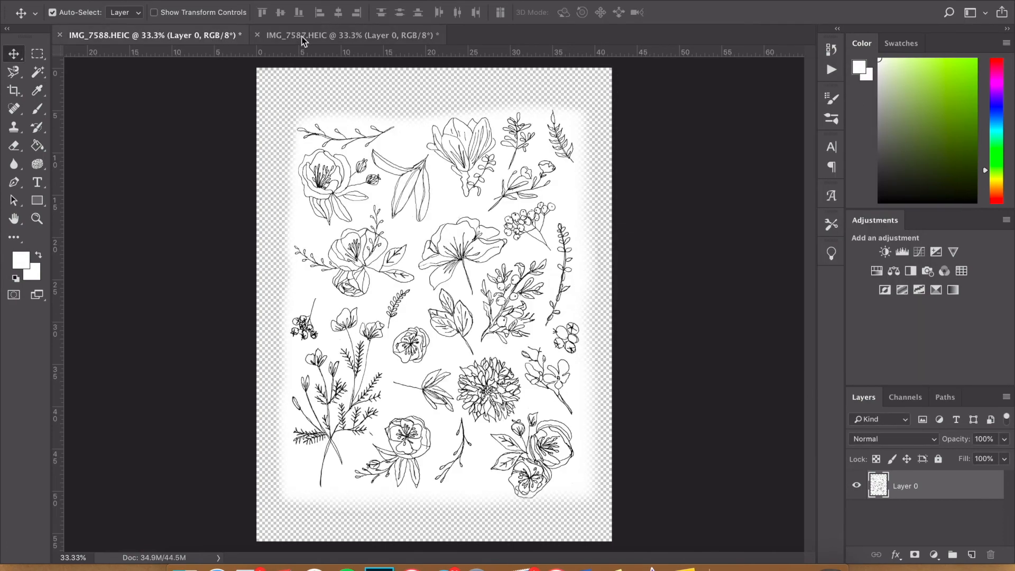
{"action": "left_click", "coordinate": [121, 1]}
{"action": "left_click", "coordinate": [158, 121]}
{"action": "type", "text": "Sketch1"}
{"action": "left_click", "coordinate": [451, 407]}
{"action": "left_click", "coordinate": [435, 488]}
{"action": "left_click", "coordinate": [768, 550]}
Step: Save the cleaned IMG_7587 drawing to the desktop as a JPEG named Sketch2
{"action": "left_click", "coordinate": [317, 35]}
{"action": "key", "text": "shift+super+s"}
{"action": "type", "text": "Sketch2"}
{"action": "left_click", "coordinate": [452, 407]}
{"action": "left_click", "coordinate": [435, 485]}
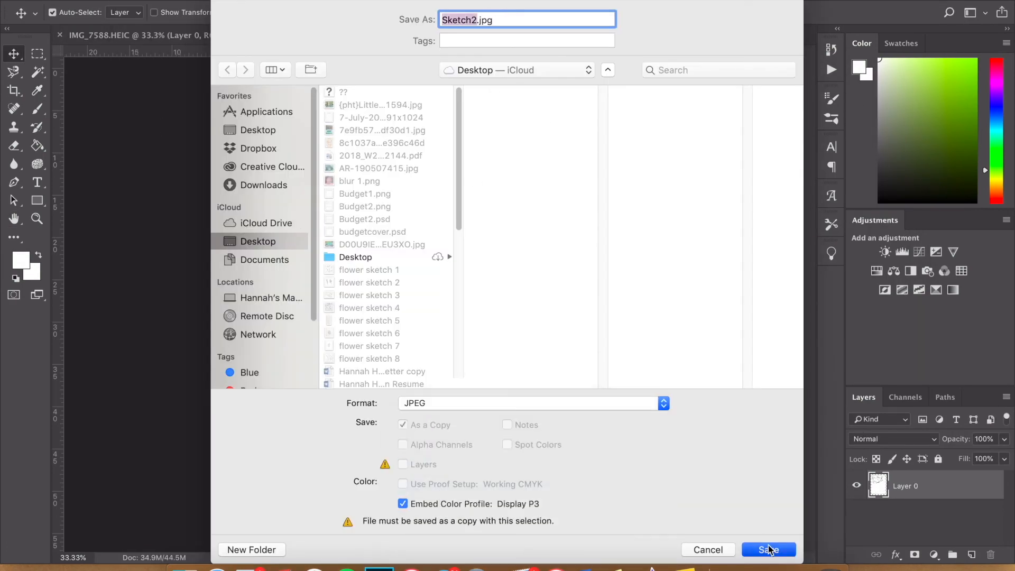
{"action": "left_click", "coordinate": [770, 550]}
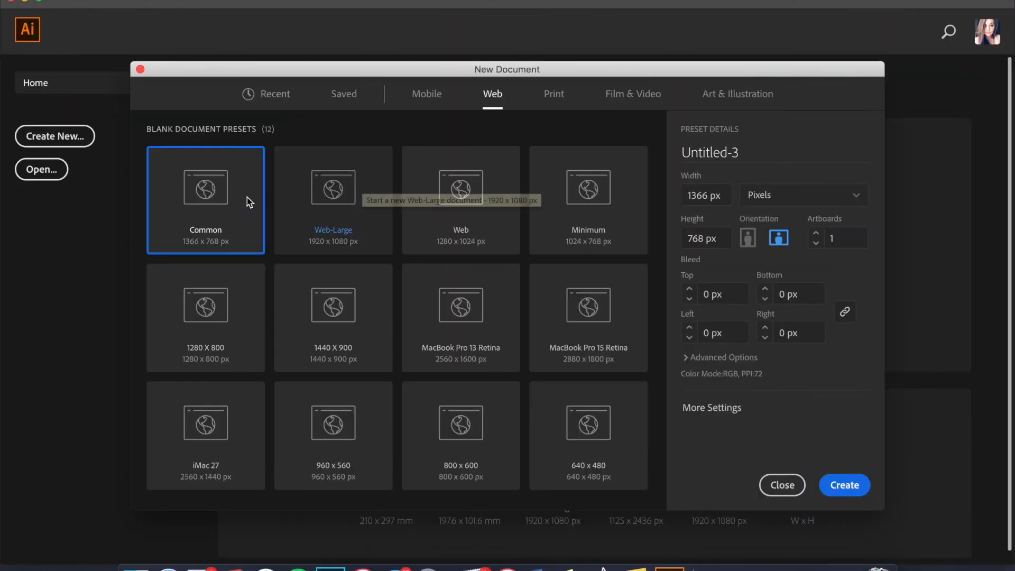
Step: Create a new 1366 x 768 px web document in Illustrator and hide its artboards
{"action": "left_click", "coordinate": [842, 485]}
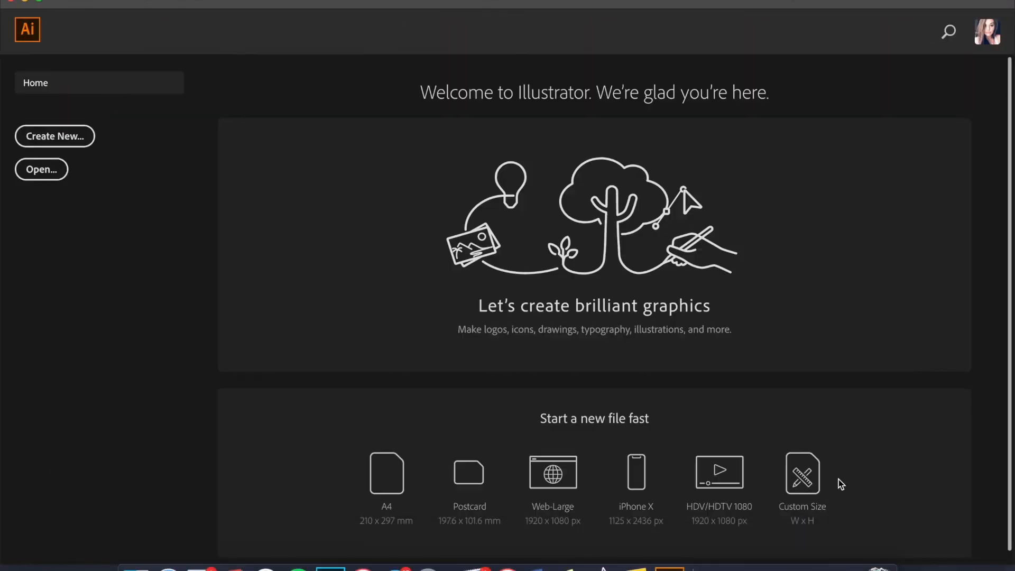
{"action": "left_click", "coordinate": [323, 3]}
{"action": "left_click", "coordinate": [370, 251]}
{"action": "scroll", "coordinate": [369, 255], "scroll_direction": "down", "scroll_amount": 5}
Step: Place Sketch1.jpg from the desktop as a linked image on the left half of the canvas
{"action": "left_click", "coordinate": [106, 3]}
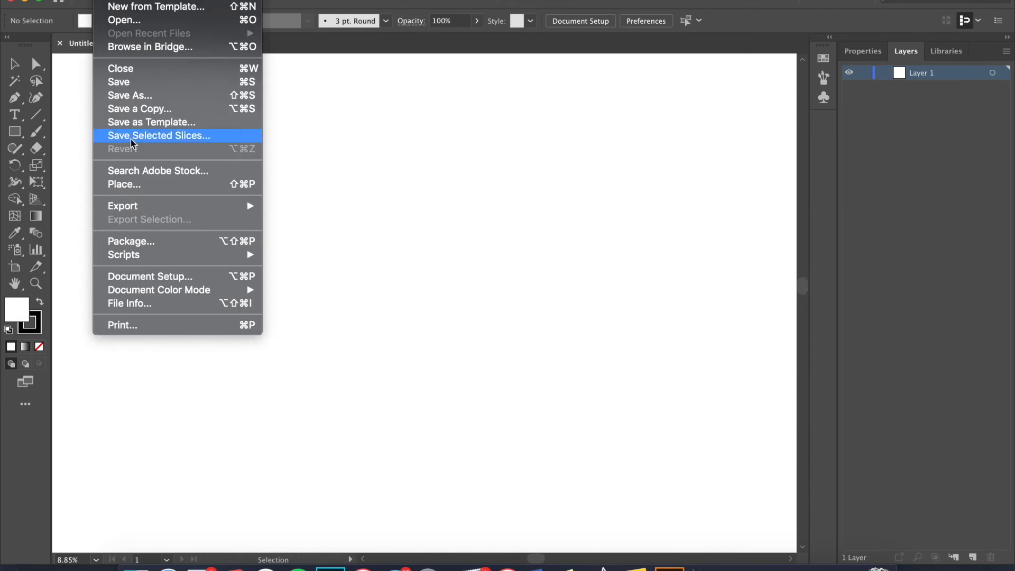
{"action": "left_click", "coordinate": [136, 190]}
{"action": "scroll", "coordinate": [438, 223], "scroll_direction": "down", "scroll_amount": 10}
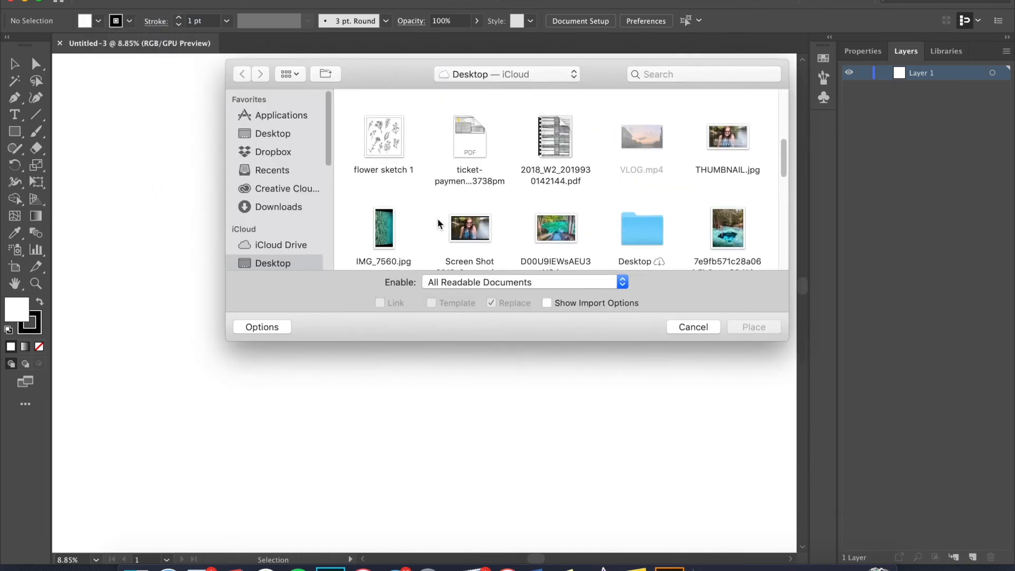
{"action": "scroll", "coordinate": [438, 223], "scroll_direction": "down", "scroll_amount": 5}
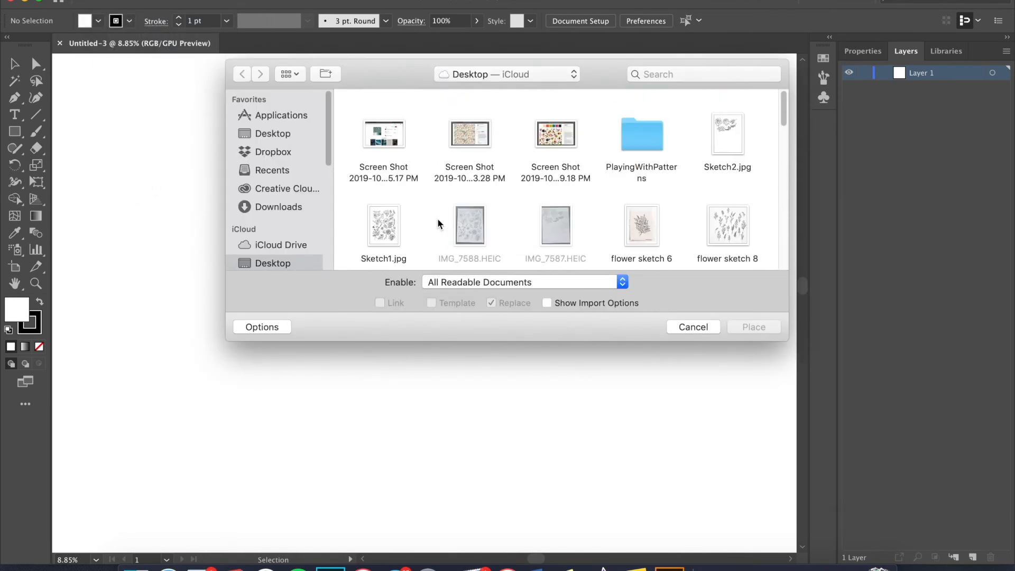
{"action": "left_click", "coordinate": [389, 209]}
{"action": "double_click", "coordinate": [389, 209]}
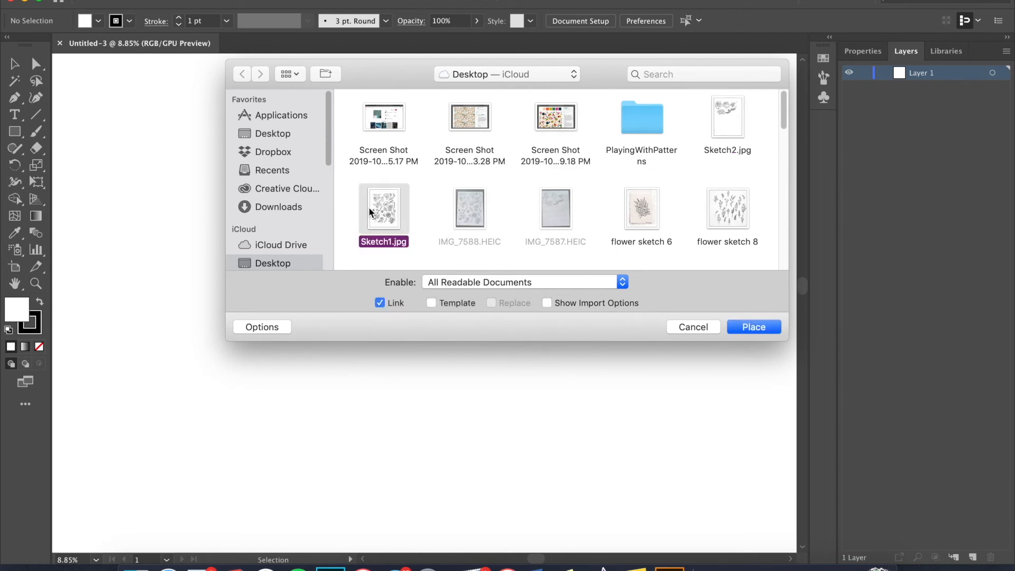
{"action": "mouse_move", "coordinate": [123, 74]}
{"action": "left_mouse_down"}
{"action": "mouse_move", "coordinate": [415, 375]}
{"action": "mouse_move", "coordinate": [519, 510]}
{"action": "mouse_move", "coordinate": [479, 485]}
{"action": "left_mouse_up"}
{"action": "key", "text": "Return"}
{"action": "left_click", "coordinate": [562, 398]}
{"action": "left_click", "coordinate": [467, 155]}
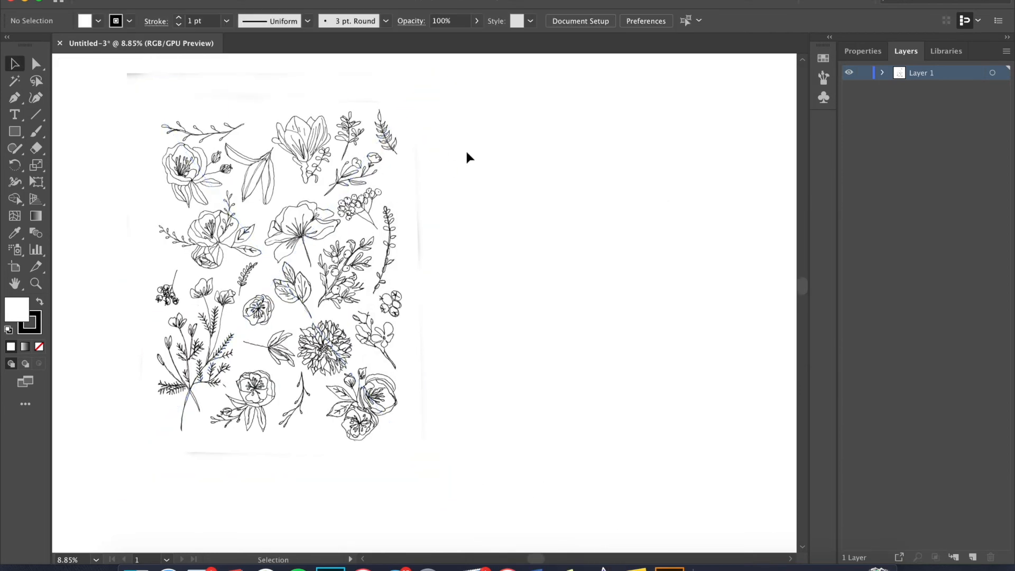
Step: Place Sketch2.jpg as a linked image beside the first sketch, at a similar size
{"action": "left_click_drag", "start_coordinate": [837, 219], "coordinate": [933, 225]}
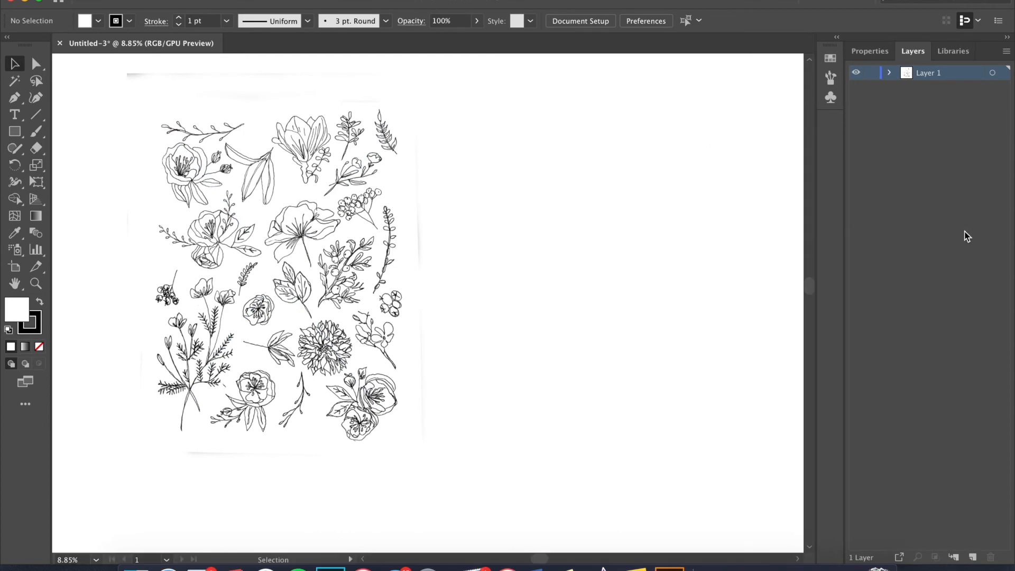
{"action": "left_click", "coordinate": [104, 1]}
{"action": "left_click", "coordinate": [125, 185]}
{"action": "double_click", "coordinate": [732, 117]}
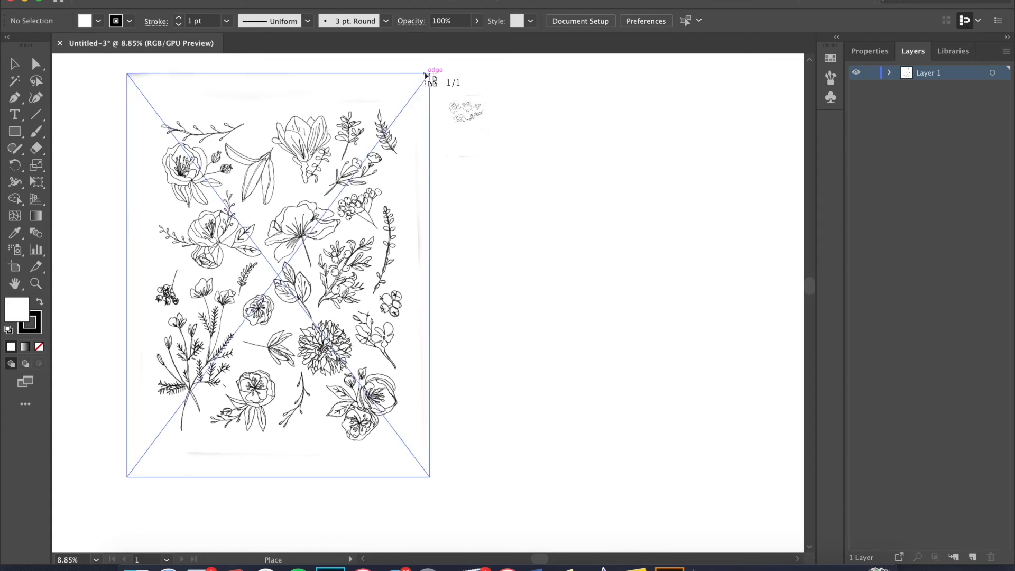
{"action": "mouse_move", "coordinate": [450, 77]}
{"action": "left_mouse_down"}
{"action": "mouse_move", "coordinate": [636, 389]}
{"action": "mouse_move", "coordinate": [739, 522]}
{"action": "mouse_move", "coordinate": [729, 545]}
{"action": "left_mouse_up"}
{"action": "left_click_drag", "start_coordinate": [552, 282], "coordinate": [548, 282]}
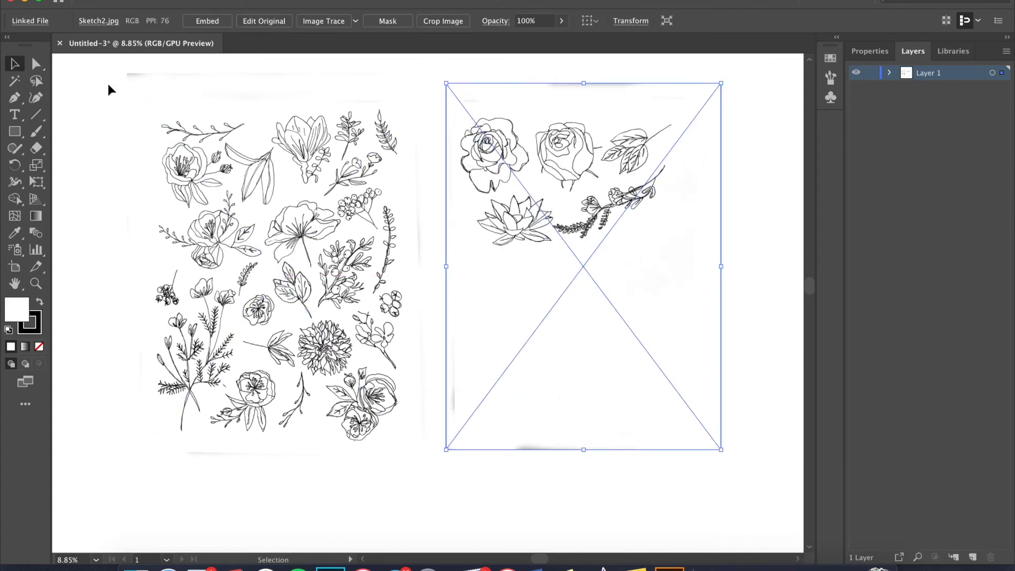
Step: Select both placed sketches and lower their opacity to 48%
{"action": "key", "text": "super+a"}
{"action": "left_click", "coordinate": [540, 21]}
{"action": "left_click_drag", "start_coordinate": [540, 38], "coordinate": [507, 41]}
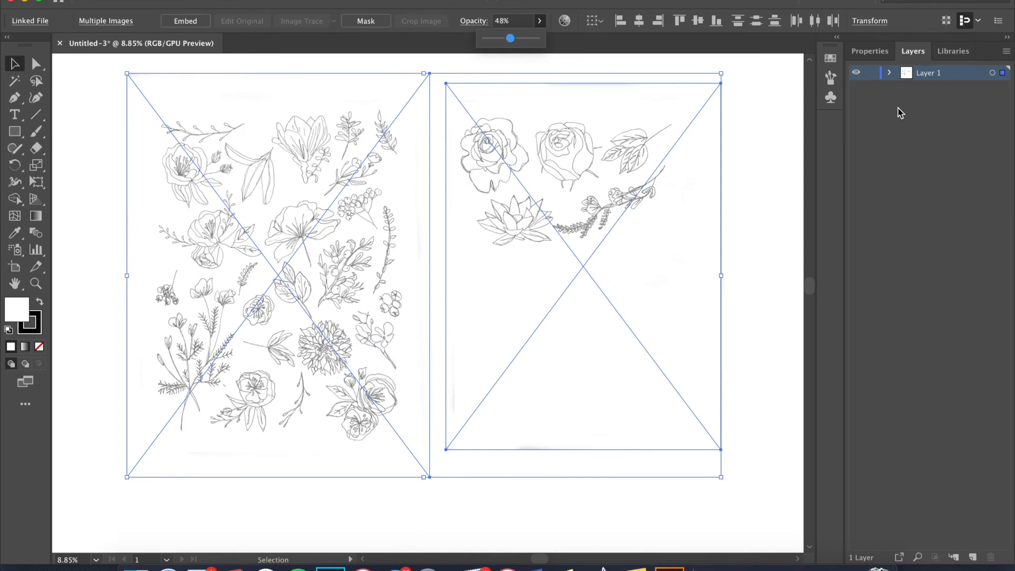
Step: Expand Layer 1 and rename both linked images to sketch1
{"action": "left_click", "coordinate": [890, 73]}
{"action": "left_click", "coordinate": [959, 103]}
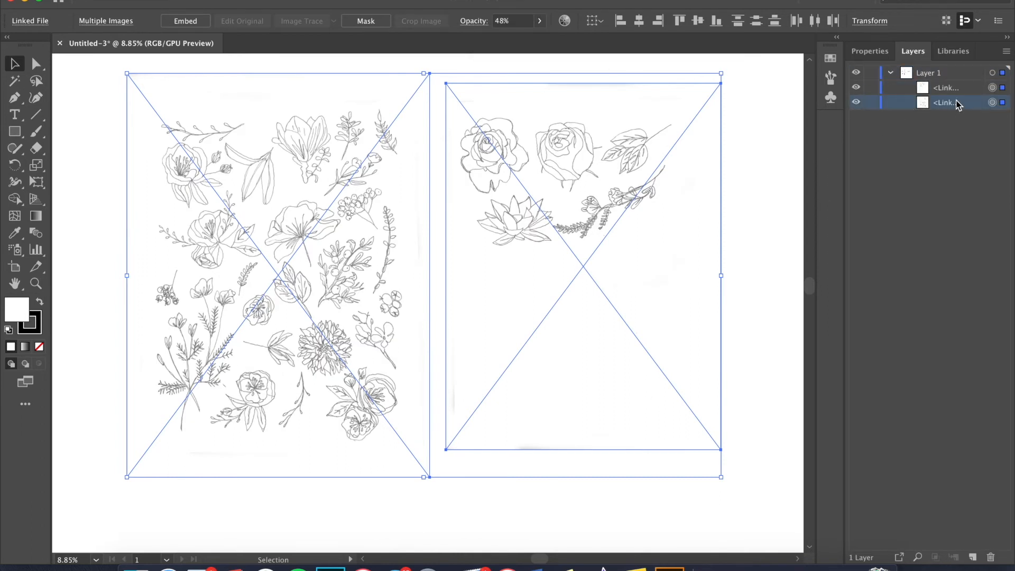
{"action": "left_click", "coordinate": [961, 91]}
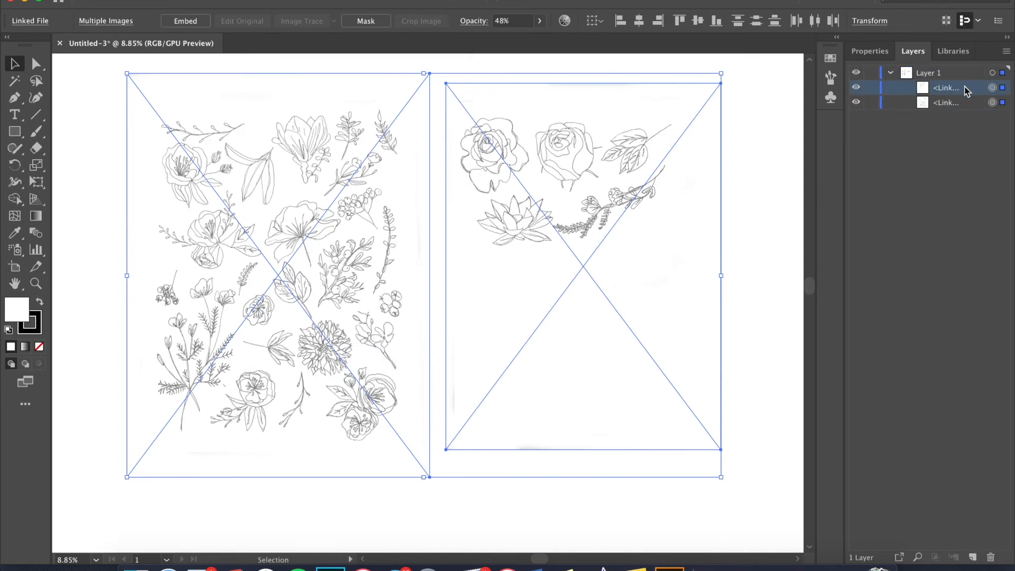
{"action": "double_click", "coordinate": [966, 91]}
{"action": "type", "text": "sketch1"}
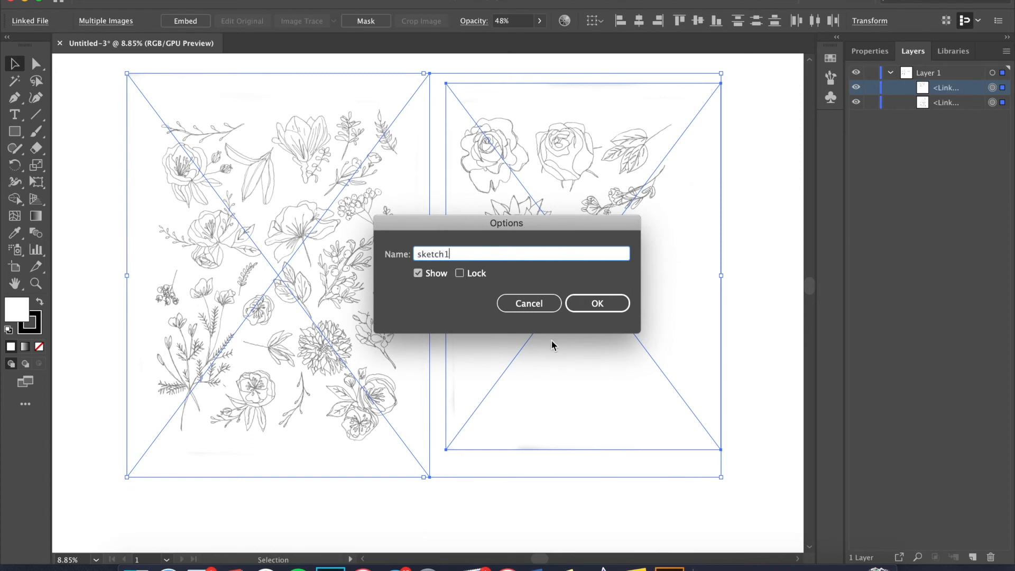
{"action": "left_click", "coordinate": [597, 304]}
{"action": "double_click", "coordinate": [951, 103]}
{"action": "type", "text": "sketch1"}
{"action": "left_click", "coordinate": [958, 135]}
Step: Lock both renamed sketch images
{"action": "double_click", "coordinate": [973, 102]}
{"action": "left_click", "coordinate": [459, 272]}
{"action": "left_click", "coordinate": [597, 304]}
{"action": "left_click", "coordinate": [970, 88]}
{"action": "double_click", "coordinate": [971, 87]}
{"action": "left_click", "coordinate": [459, 273]}
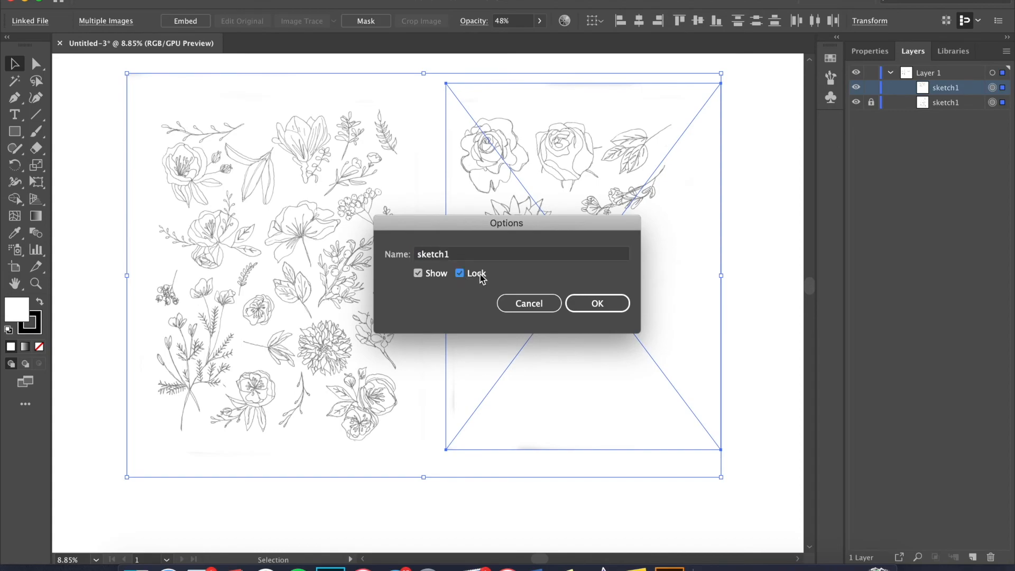
{"action": "left_click", "coordinate": [598, 304]}
Step: Trace a round flower in the first sketch with the Pencil tool, using the sampled light orange fill
{"action": "scroll", "coordinate": [457, 249], "scroll_direction": "up", "scroll_amount": 5}
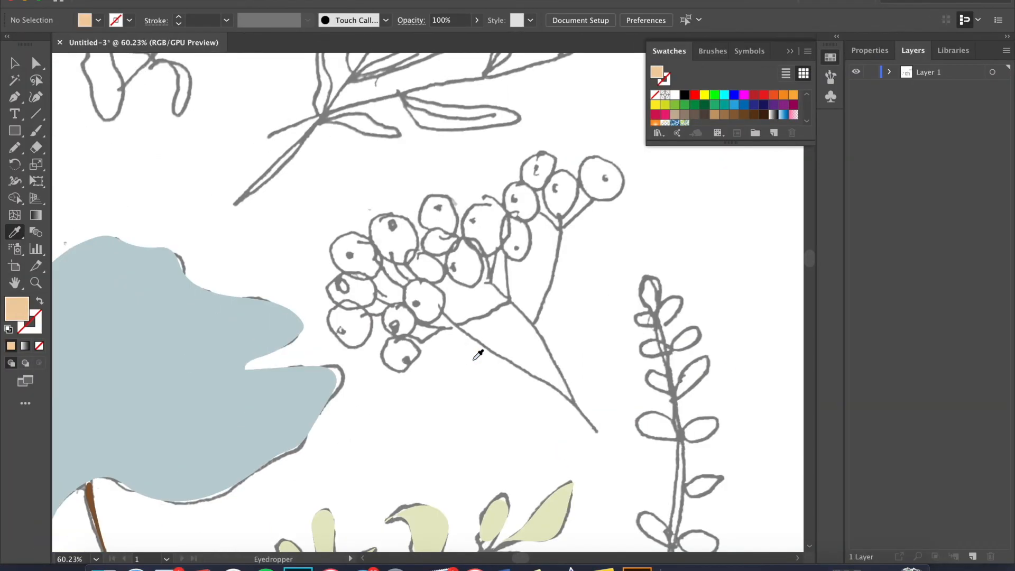
{"action": "scroll", "coordinate": [479, 356], "scroll_direction": "down", "scroll_amount": 10}
{"action": "scroll", "coordinate": [479, 354], "scroll_direction": "left", "scroll_amount": 4}
{"action": "key", "text": "n"}
{"action": "mouse_move", "coordinate": [288, 406]}
{"action": "left_mouse_down"}
{"action": "mouse_move", "coordinate": [337, 291]}
{"action": "mouse_move", "coordinate": [421, 255]}
{"action": "mouse_move", "coordinate": [472, 279]}
{"action": "mouse_move", "coordinate": [417, 460]}
{"action": "left_mouse_up"}
{"action": "left_click_drag", "start_coordinate": [317, 425], "coordinate": [288, 406]}
{"action": "scroll", "coordinate": [335, 350], "scroll_direction": "up", "scroll_amount": 12}
{"action": "scroll", "coordinate": [336, 353], "scroll_direction": "down", "scroll_amount": 8}
{"action": "scroll", "coordinate": [336, 363], "scroll_direction": "up", "scroll_amount": 5}
{"action": "scroll", "coordinate": [336, 359], "scroll_direction": "up", "scroll_amount": 5}
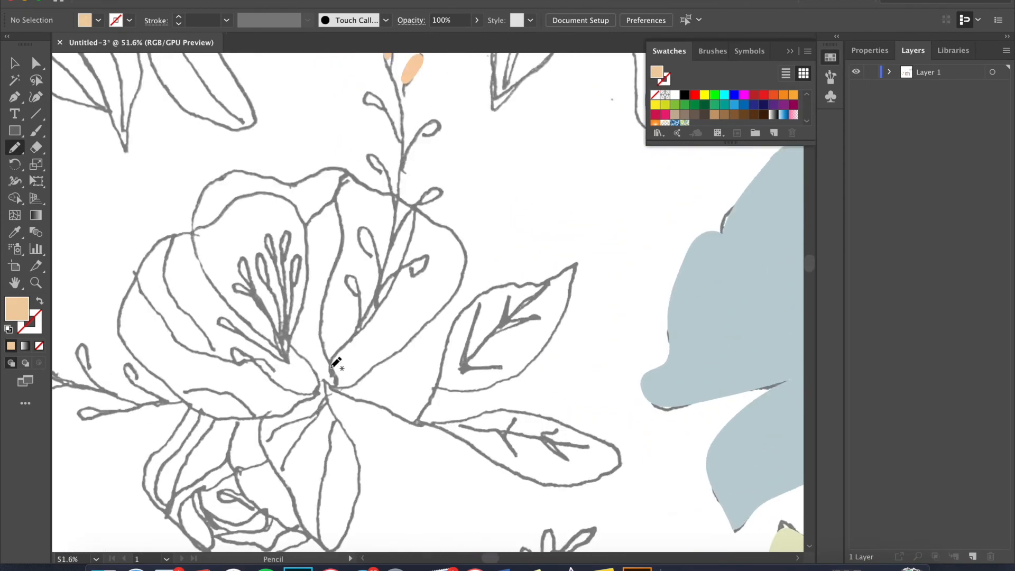
Step: Sample the peach fill and trace the remaining buds on the twig rising behind the large flower
{"action": "key", "text": "i"}
{"action": "left_click", "coordinate": [365, 181]}
{"action": "key", "text": "n"}
{"action": "left_click_drag", "start_coordinate": [352, 227], "coordinate": [361, 237]}
{"action": "left_click_drag", "start_coordinate": [414, 255], "coordinate": [399, 266]}
{"action": "left_click_drag", "start_coordinate": [357, 303], "coordinate": [355, 308]}
{"action": "left_click_drag", "start_coordinate": [423, 331], "coordinate": [405, 343]}
{"action": "left_click_drag", "start_coordinate": [353, 397], "coordinate": [389, 413]}
{"action": "mouse_move", "coordinate": [326, 421]}
{"action": "left_mouse_down"}
{"action": "mouse_move", "coordinate": [332, 434]}
{"action": "mouse_move", "coordinate": [321, 428]}
{"action": "left_mouse_up"}
Step: Trace all the buds along the twig extending to the left of the large flower in peach
{"action": "scroll", "coordinate": [333, 431], "scroll_direction": "left", "scroll_amount": 7}
{"action": "scroll", "coordinate": [333, 431], "scroll_direction": "down", "scroll_amount": 4}
{"action": "left_click_drag", "start_coordinate": [216, 236], "coordinate": [222, 243]}
{"action": "mouse_move", "coordinate": [232, 269]}
{"action": "left_mouse_down"}
{"action": "mouse_move", "coordinate": [201, 271]}
{"action": "mouse_move", "coordinate": [225, 271]}
{"action": "left_mouse_up"}
{"action": "mouse_move", "coordinate": [263, 272]}
{"action": "left_mouse_down"}
{"action": "mouse_move", "coordinate": [265, 256]}
{"action": "mouse_move", "coordinate": [263, 272]}
{"action": "left_mouse_up"}
{"action": "mouse_move", "coordinate": [271, 312]}
{"action": "left_mouse_down"}
{"action": "mouse_move", "coordinate": [256, 317]}
{"action": "mouse_move", "coordinate": [268, 314]}
{"action": "left_mouse_up"}
{"action": "mouse_move", "coordinate": [315, 298]}
{"action": "left_mouse_down"}
{"action": "mouse_move", "coordinate": [311, 271]}
{"action": "mouse_move", "coordinate": [316, 299]}
{"action": "left_mouse_up"}
{"action": "left_click_drag", "start_coordinate": [324, 350], "coordinate": [323, 355]}
{"action": "left_click_drag", "start_coordinate": [381, 327], "coordinate": [381, 331]}
{"action": "mouse_move", "coordinate": [432, 344]}
{"action": "left_mouse_down"}
{"action": "mouse_move", "coordinate": [430, 333]}
{"action": "mouse_move", "coordinate": [432, 343]}
{"action": "left_mouse_up"}
{"action": "left_click_drag", "start_coordinate": [392, 377], "coordinate": [393, 381]}
{"action": "scroll", "coordinate": [497, 330], "scroll_direction": "right", "scroll_amount": 8}
{"action": "scroll", "coordinate": [497, 330], "scroll_direction": "down", "scroll_amount": 3}
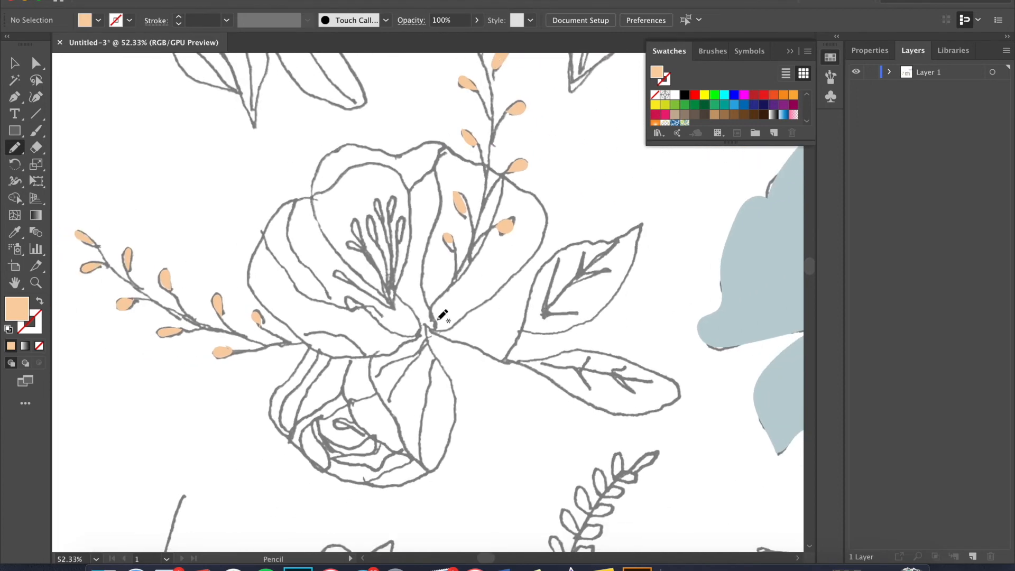
Step: Sample the light green fill from an already coloured leaf with the Eyedropper
{"action": "left_click", "coordinate": [15, 231]}
{"action": "scroll", "coordinate": [655, 418], "scroll_direction": "right", "scroll_amount": 8}
{"action": "scroll", "coordinate": [656, 417], "scroll_direction": "down", "scroll_amount": 1}
{"action": "scroll", "coordinate": [638, 437], "scroll_direction": "right", "scroll_amount": 2}
{"action": "scroll", "coordinate": [608, 445], "scroll_direction": "left", "scroll_amount": 5}
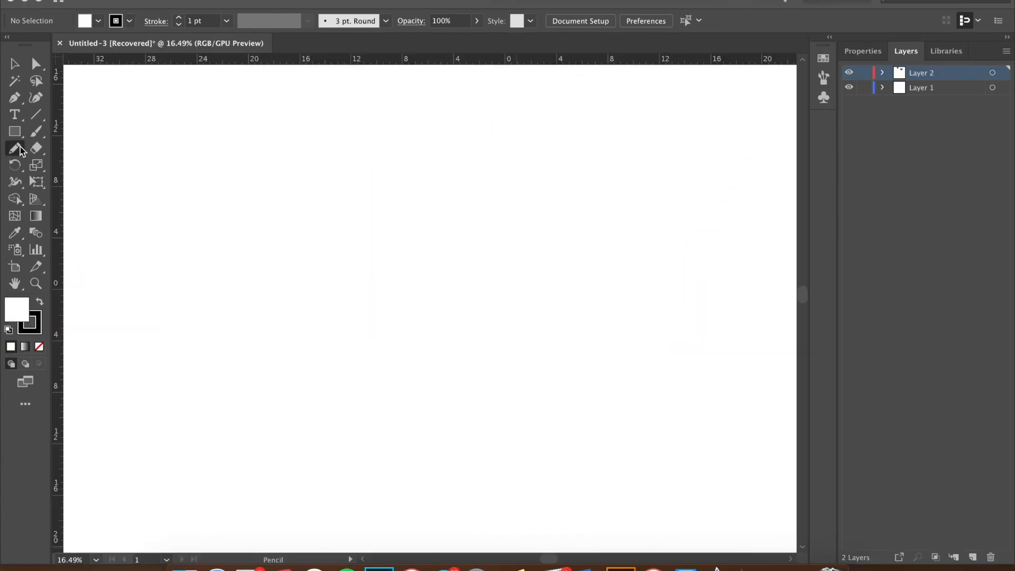
Step: Set the Pencil tool to fill new strokes, not keep them selected, and close paths within 20 pixels, leaving fidelity midway
{"action": "double_click", "coordinate": [16, 150]}
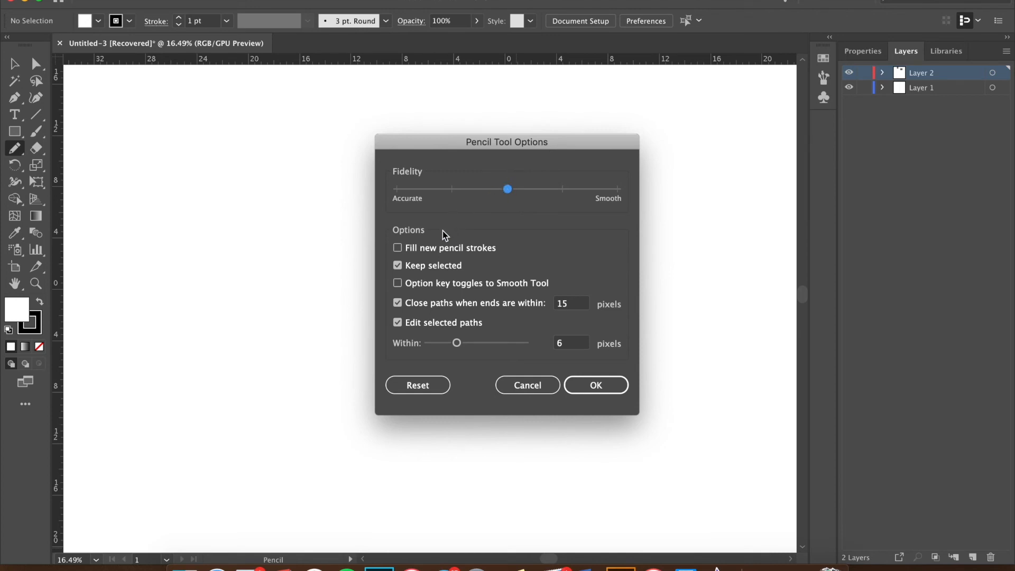
{"action": "left_click", "coordinate": [399, 249]}
{"action": "left_click", "coordinate": [398, 266]}
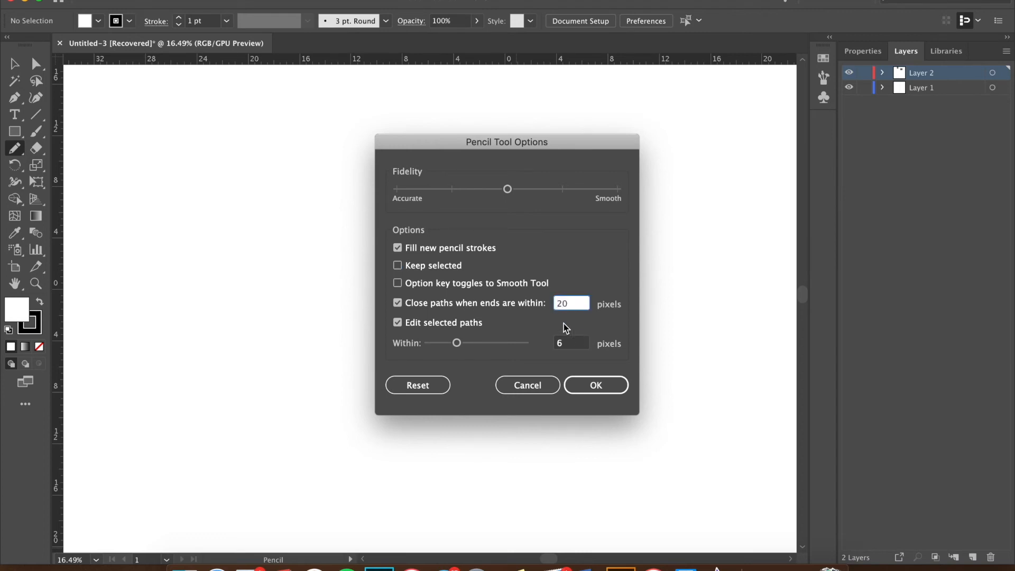
{"action": "left_click", "coordinate": [507, 190]}
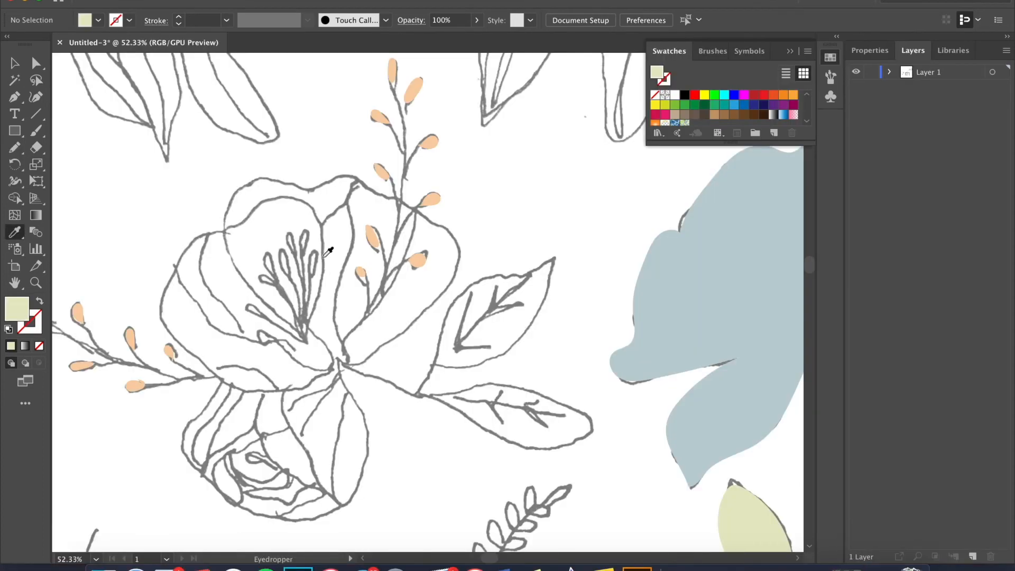
Step: Trace the two leaves beside the large flower in light green and the rose beneath it in the sampled blue
{"action": "mouse_move", "coordinate": [445, 364]}
{"action": "left_mouse_down"}
{"action": "mouse_move", "coordinate": [477, 276]}
{"action": "mouse_move", "coordinate": [550, 317]}
{"action": "mouse_move", "coordinate": [455, 365]}
{"action": "mouse_move", "coordinate": [542, 385]}
{"action": "mouse_move", "coordinate": [506, 430]}
{"action": "mouse_move", "coordinate": [447, 394]}
{"action": "left_mouse_up"}
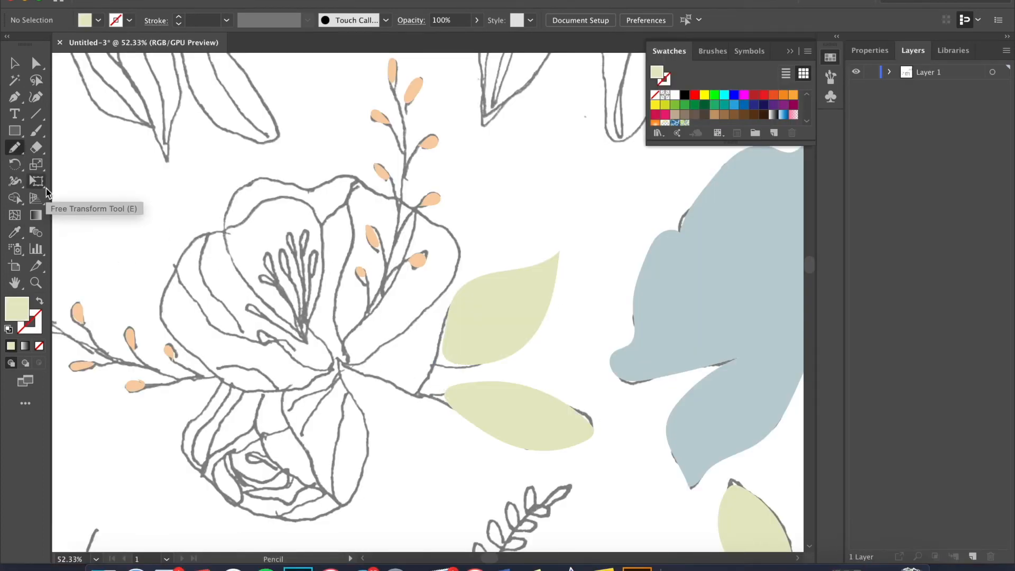
{"action": "scroll", "coordinate": [238, 240], "scroll_direction": "down", "scroll_amount": 5}
{"action": "key", "text": "i"}
{"action": "left_click", "coordinate": [561, 275]}
{"action": "key", "text": "n"}
{"action": "mouse_move", "coordinate": [249, 323]}
{"action": "left_mouse_down"}
{"action": "mouse_move", "coordinate": [233, 356]}
{"action": "mouse_move", "coordinate": [269, 402]}
{"action": "left_mouse_up"}
{"action": "key", "text": "super+z"}
{"action": "mouse_move", "coordinate": [248, 323]}
{"action": "left_mouse_down"}
{"action": "mouse_move", "coordinate": [227, 355]}
{"action": "mouse_move", "coordinate": [246, 324]}
{"action": "mouse_move", "coordinate": [281, 330]}
{"action": "mouse_move", "coordinate": [255, 403]}
{"action": "mouse_move", "coordinate": [246, 324]}
{"action": "mouse_move", "coordinate": [224, 299]}
{"action": "mouse_move", "coordinate": [261, 198]}
{"action": "mouse_move", "coordinate": [380, 278]}
{"action": "mouse_move", "coordinate": [248, 324]}
{"action": "left_mouse_up"}
{"action": "key", "text": "super+z"}
Step: Sample the light orange from the round flower and trace the large bloom above the blue rose
{"action": "key", "text": "i"}
{"action": "left_click", "coordinate": [476, 531]}
{"action": "key", "text": "n"}
Step: Try to arrange the large bloom behind the peach buds that overlap it
{"action": "right_click", "coordinate": [295, 242]}
{"action": "left_click", "coordinate": [301, 229]}
{"action": "key", "text": "v"}
{"action": "right_click", "coordinate": [304, 228]}
{"action": "mouse_move", "coordinate": [433, 456]}
{"action": "left_click", "coordinate": [483, 456]}
{"action": "right_click", "coordinate": [321, 238]}
{"action": "left_click", "coordinate": [503, 494]}
{"action": "key", "text": "super+["}
{"action": "key", "text": "super+["}
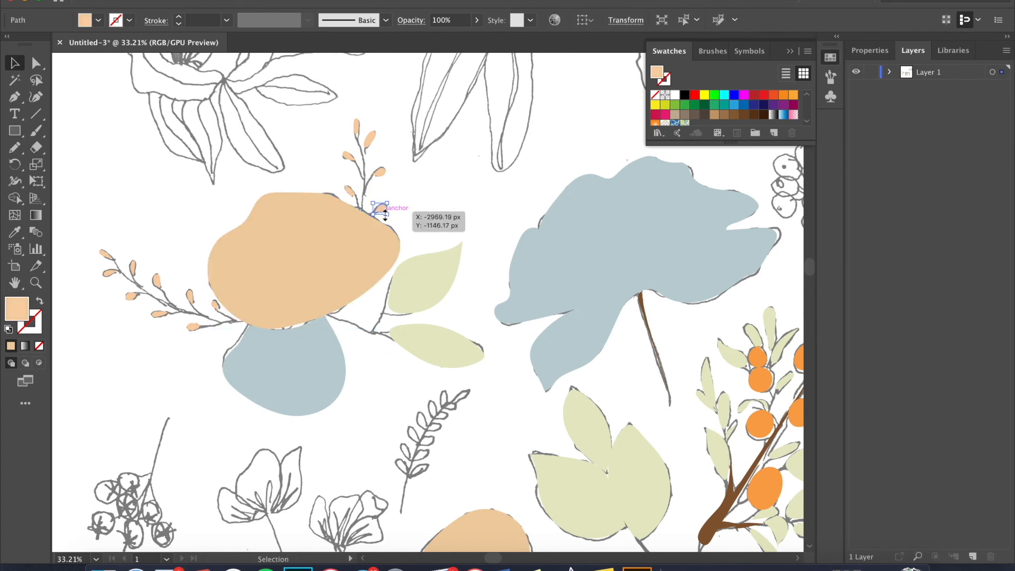
Step: Send the light orange bloom to the back of the stacking order, behind the buds and sketches
{"action": "left_click", "coordinate": [317, 3]}
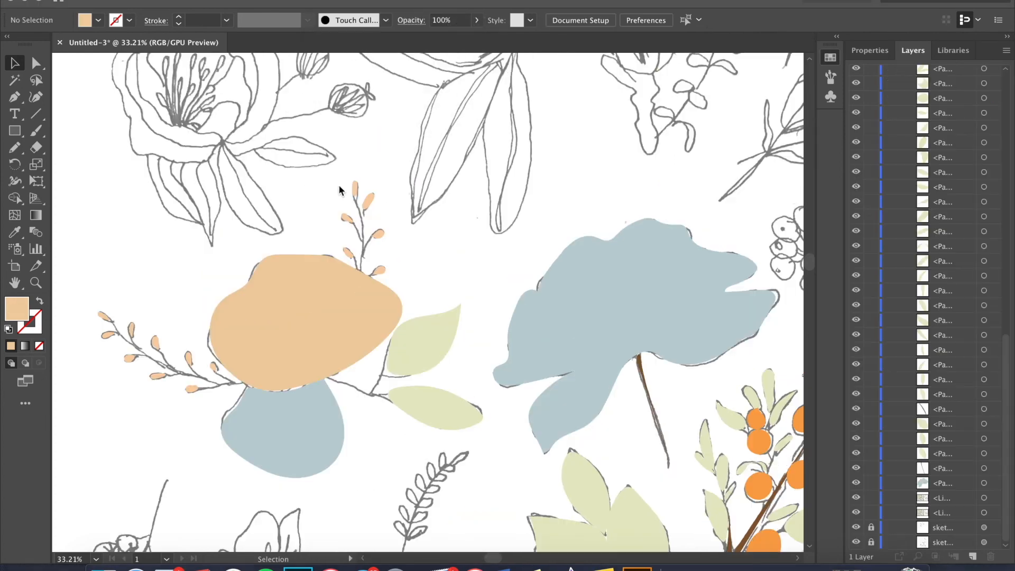
{"action": "right_click", "coordinate": [303, 294]}
{"action": "left_click", "coordinate": [299, 281]}
{"action": "double_click", "coordinate": [280, 289]}
{"action": "right_click", "coordinate": [270, 291]}
{"action": "left_click", "coordinate": [501, 222]}
{"action": "double_click", "coordinate": [501, 222]}
{"action": "mouse_move", "coordinate": [303, 264]}
{"action": "left_mouse_down"}
{"action": "mouse_move", "coordinate": [236, 170]}
{"action": "mouse_move", "coordinate": [302, 264]}
{"action": "left_mouse_up"}
{"action": "right_click", "coordinate": [316, 280]}
{"action": "mouse_move", "coordinate": [412, 497]}
{"action": "left_click", "coordinate": [500, 529]}
{"action": "left_click", "coordinate": [227, 165]}
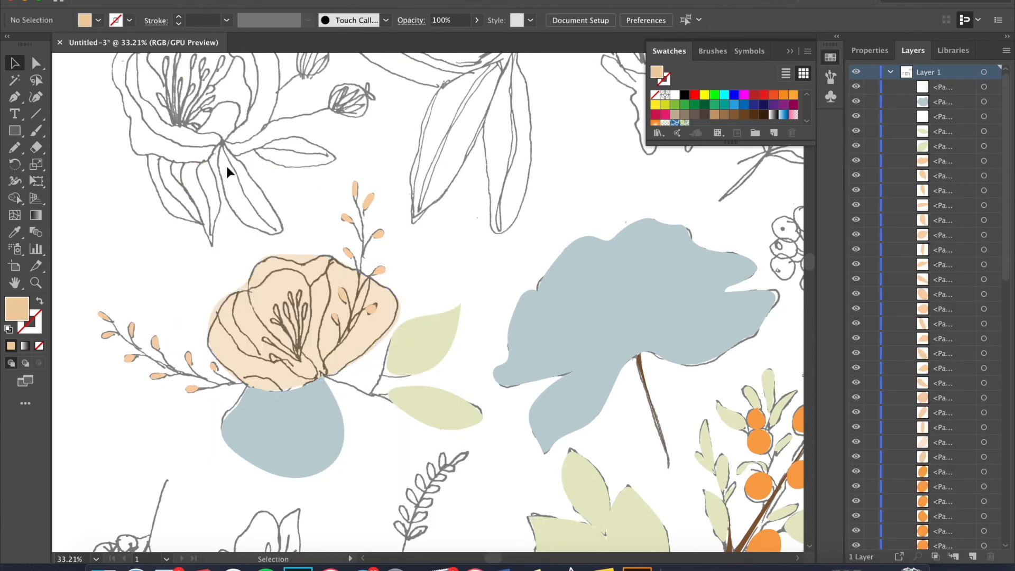
Step: Temporarily hide the first sketch image to check the coloured shapes alone, and go to the berry branch
{"action": "scroll", "coordinate": [941, 459], "scroll_direction": "down", "scroll_amount": 15}
{"action": "left_click", "coordinate": [856, 528]}
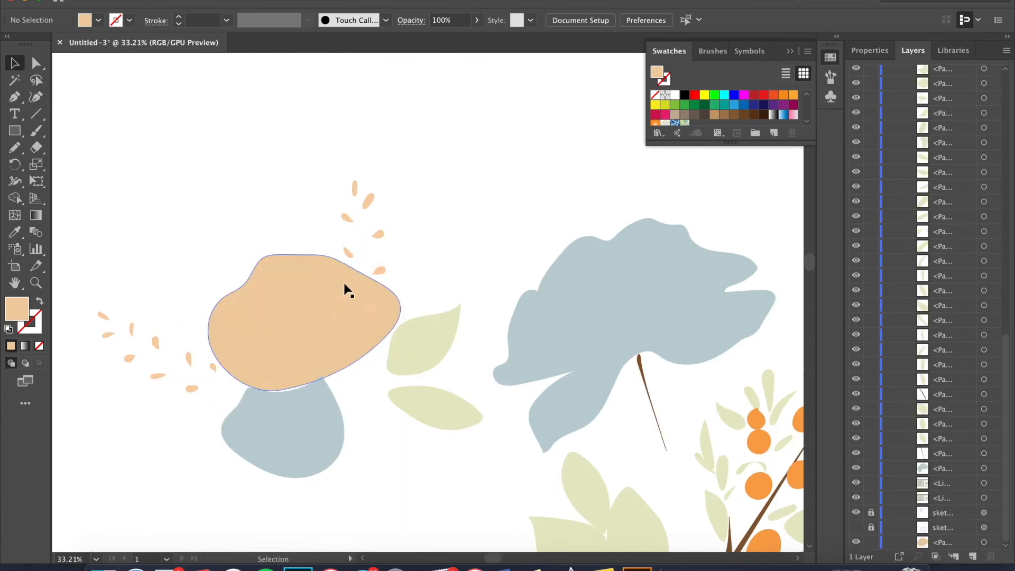
{"action": "scroll", "coordinate": [442, 249], "scroll_direction": "right", "scroll_amount": 5}
{"action": "scroll", "coordinate": [422, 248], "scroll_direction": "right", "scroll_amount": 3}
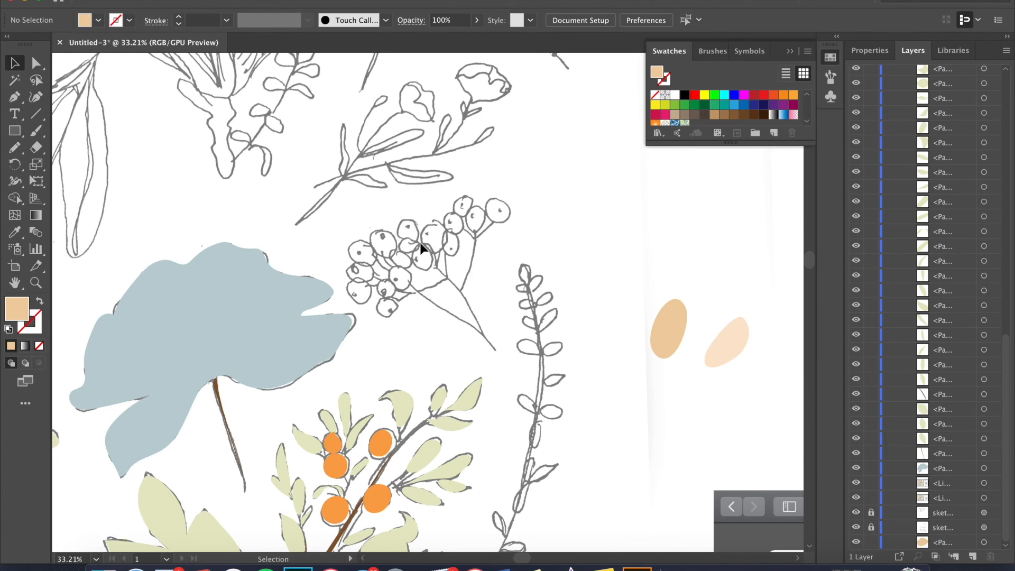
Step: Sample the orange from the coloured berries and trace each berry on the berry branch as a filled shape
{"action": "scroll", "coordinate": [416, 265], "scroll_direction": "down", "scroll_amount": 2}
{"action": "scroll", "coordinate": [413, 262], "scroll_direction": "up", "scroll_amount": 4}
{"action": "left_click", "coordinate": [14, 232]}
{"action": "left_click", "coordinate": [291, 531]}
{"action": "key", "text": "n"}
{"action": "left_click_drag", "start_coordinate": [343, 248], "coordinate": [341, 306]}
{"action": "left_click_drag", "start_coordinate": [373, 303], "coordinate": [376, 306]}
{"action": "left_click_drag", "start_coordinate": [372, 331], "coordinate": [375, 334]}
{"action": "left_click_drag", "start_coordinate": [359, 277], "coordinate": [362, 276]}
{"action": "left_click_drag", "start_coordinate": [396, 283], "coordinate": [398, 286]}
{"action": "left_click_drag", "start_coordinate": [374, 234], "coordinate": [377, 239]}
{"action": "left_click_drag", "start_coordinate": [412, 215], "coordinate": [411, 244]}
{"action": "left_click_drag", "start_coordinate": [428, 250], "coordinate": [452, 225]}
{"action": "left_click_drag", "start_coordinate": [471, 236], "coordinate": [473, 241]}
{"action": "left_click_drag", "start_coordinate": [476, 202], "coordinate": [479, 206]}
{"action": "left_click_drag", "start_coordinate": [487, 177], "coordinate": [490, 182]}
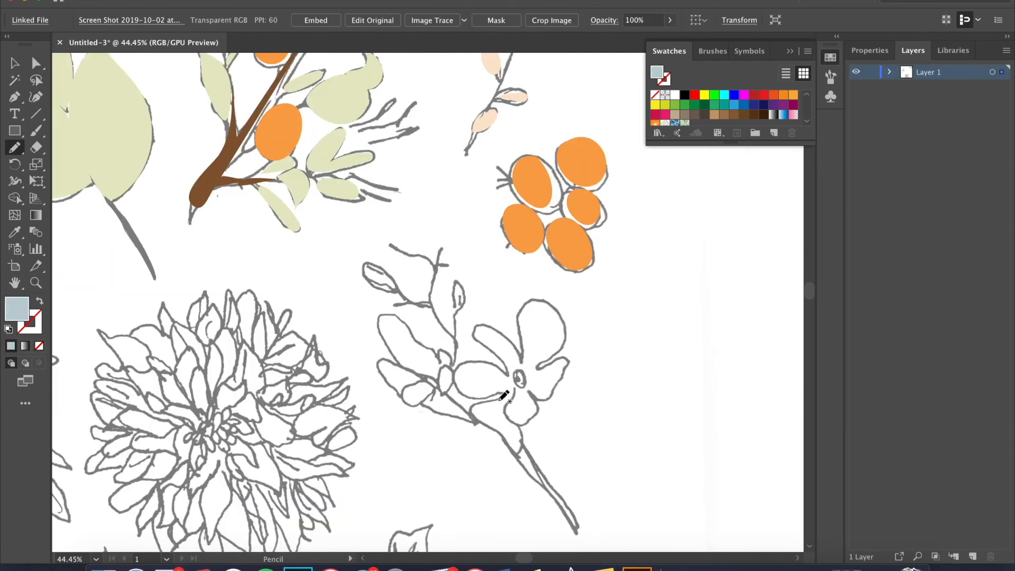
Step: Trace the flower on the small blossom sprig in light blue, and its buds and leaves in light green sampled from existing leaves
{"action": "mouse_move", "coordinate": [494, 404]}
{"action": "left_mouse_down"}
{"action": "mouse_move", "coordinate": [516, 390]}
{"action": "mouse_move", "coordinate": [544, 302]}
{"action": "mouse_move", "coordinate": [523, 405]}
{"action": "left_mouse_up"}
{"action": "key", "text": "i"}
{"action": "left_click", "coordinate": [370, 157]}
{"action": "key", "text": "n"}
{"action": "left_click_drag", "start_coordinate": [389, 282], "coordinate": [390, 284]}
{"action": "left_click_drag", "start_coordinate": [456, 300], "coordinate": [459, 301]}
{"action": "mouse_move", "coordinate": [439, 382]}
{"action": "left_mouse_down"}
{"action": "mouse_move", "coordinate": [444, 351]}
{"action": "mouse_move", "coordinate": [393, 364]}
{"action": "mouse_move", "coordinate": [484, 410]}
{"action": "left_mouse_up"}
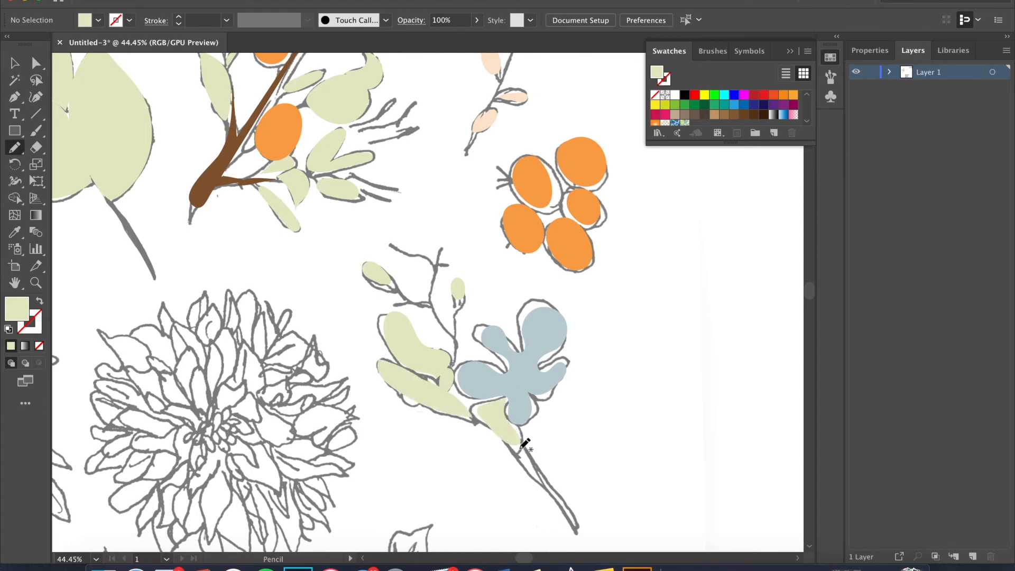
Step: Sample the light orange from the coloured round bloom and trace the outline of the many-petalled flower beside the blossom sprig
{"action": "scroll", "coordinate": [530, 453], "scroll_direction": "left", "scroll_amount": 5}
{"action": "scroll", "coordinate": [530, 453], "scroll_direction": "down", "scroll_amount": 3}
{"action": "scroll", "coordinate": [71, 174], "scroll_direction": "left", "scroll_amount": 10}
{"action": "scroll", "coordinate": [70, 174], "scroll_direction": "up", "scroll_amount": 5}
{"action": "scroll", "coordinate": [75, 170], "scroll_direction": "down", "scroll_amount": 3}
{"action": "scroll", "coordinate": [75, 169], "scroll_direction": "right", "scroll_amount": 5}
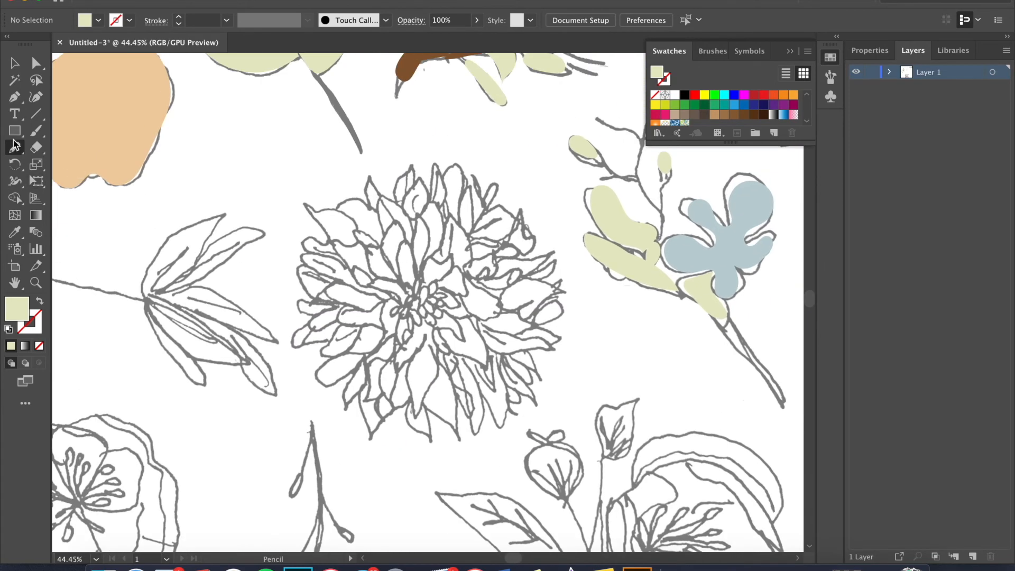
{"action": "key", "text": "i"}
{"action": "left_click", "coordinate": [106, 152]}
{"action": "key", "text": "n"}
{"action": "mouse_move", "coordinate": [384, 192]}
{"action": "left_mouse_down"}
{"action": "mouse_move", "coordinate": [310, 238]}
{"action": "mouse_move", "coordinate": [349, 405]}
{"action": "mouse_move", "coordinate": [512, 420]}
{"action": "mouse_move", "coordinate": [533, 217]}
{"action": "mouse_move", "coordinate": [394, 180]}
{"action": "left_mouse_up"}
Step: Sample the orange from the berries and trace the round bud above the double-bloom cluster
{"action": "scroll", "coordinate": [300, 270], "scroll_direction": "down", "scroll_amount": 5}
{"action": "scroll", "coordinate": [301, 270], "scroll_direction": "right", "scroll_amount": 3}
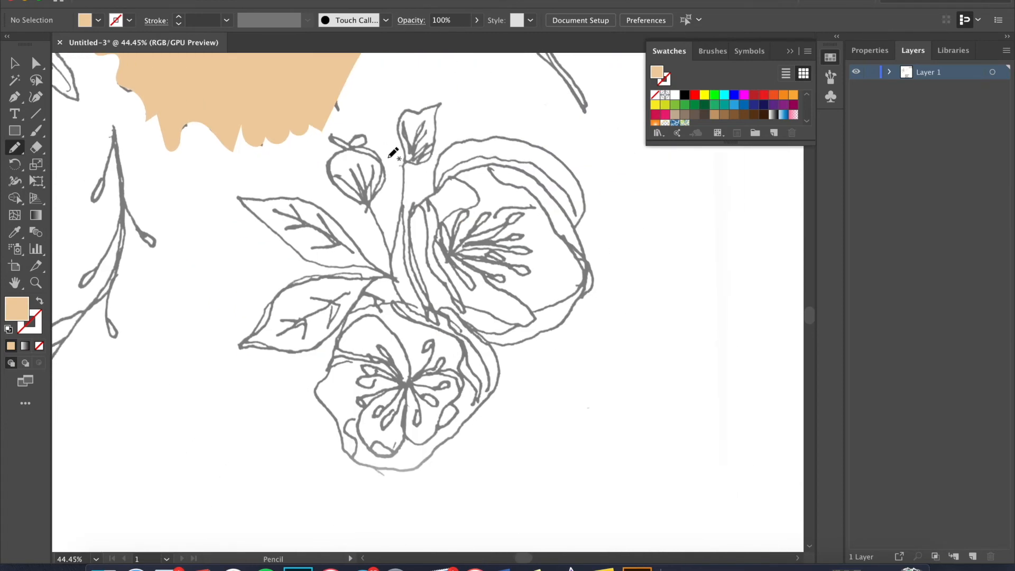
{"action": "scroll", "coordinate": [344, 157], "scroll_direction": "down", "scroll_amount": 3}
{"action": "scroll", "coordinate": [344, 157], "scroll_direction": "up", "scroll_amount": 5}
{"action": "scroll", "coordinate": [392, 213], "scroll_direction": "down", "scroll_amount": 2}
{"action": "key", "text": "i"}
{"action": "left_click", "coordinate": [498, 67]}
{"action": "key", "text": "n"}
{"action": "mouse_move", "coordinate": [345, 290]}
{"action": "left_mouse_down"}
{"action": "mouse_move", "coordinate": [365, 305]}
{"action": "mouse_move", "coordinate": [343, 290]}
{"action": "left_mouse_up"}
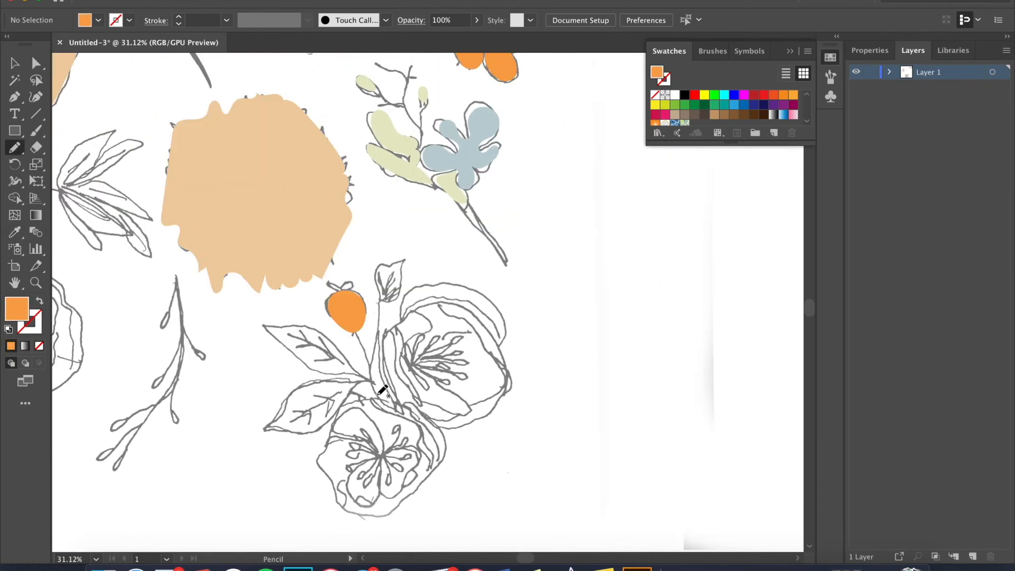
Step: Sample the light green from the blossom sprig and trace the leafy bud and two leaves of the double-bloom cluster
{"action": "key", "text": "i"}
{"action": "left_click", "coordinate": [410, 168]}
{"action": "key", "text": "n"}
{"action": "left_click_drag", "start_coordinate": [406, 260], "coordinate": [405, 260]}
{"action": "left_click_drag", "start_coordinate": [356, 378], "coordinate": [360, 382]}
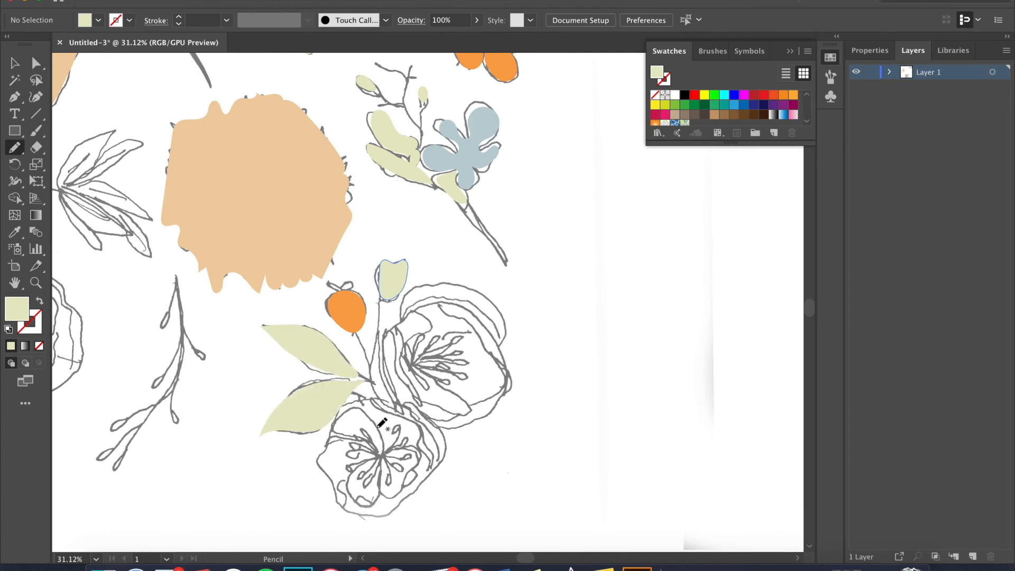
Step: Sample the light blue from the sprig's flower and trace both large blooms of the double-bloom cluster
{"action": "key", "text": "i"}
{"action": "left_click", "coordinate": [463, 179]}
{"action": "key", "text": "n"}
{"action": "mouse_move", "coordinate": [402, 311]}
{"action": "left_mouse_down"}
{"action": "mouse_move", "coordinate": [398, 401]}
{"action": "mouse_move", "coordinate": [401, 313]}
{"action": "left_mouse_up"}
{"action": "mouse_move", "coordinate": [371, 400]}
{"action": "left_mouse_down"}
{"action": "mouse_move", "coordinate": [311, 450]}
{"action": "mouse_move", "coordinate": [372, 399]}
{"action": "left_mouse_up"}
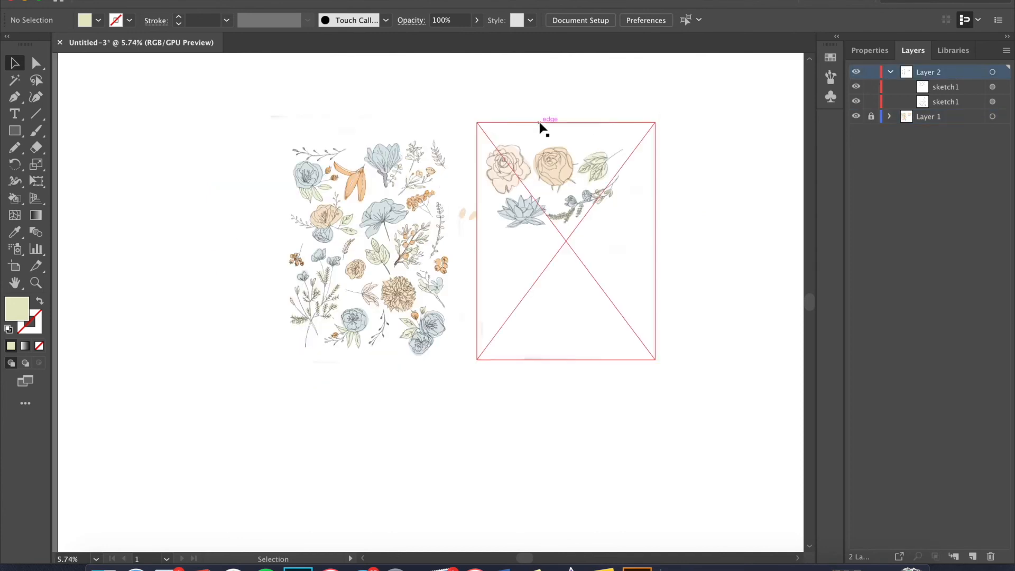
Step: Move both sketch images straight down, clear of the coloured shapes
{"action": "mouse_move", "coordinate": [248, 107]}
{"action": "left_mouse_down"}
{"action": "mouse_move", "coordinate": [645, 109]}
{"action": "mouse_move", "coordinate": [633, 363]}
{"action": "mouse_move", "coordinate": [681, 395]}
{"action": "left_mouse_up"}
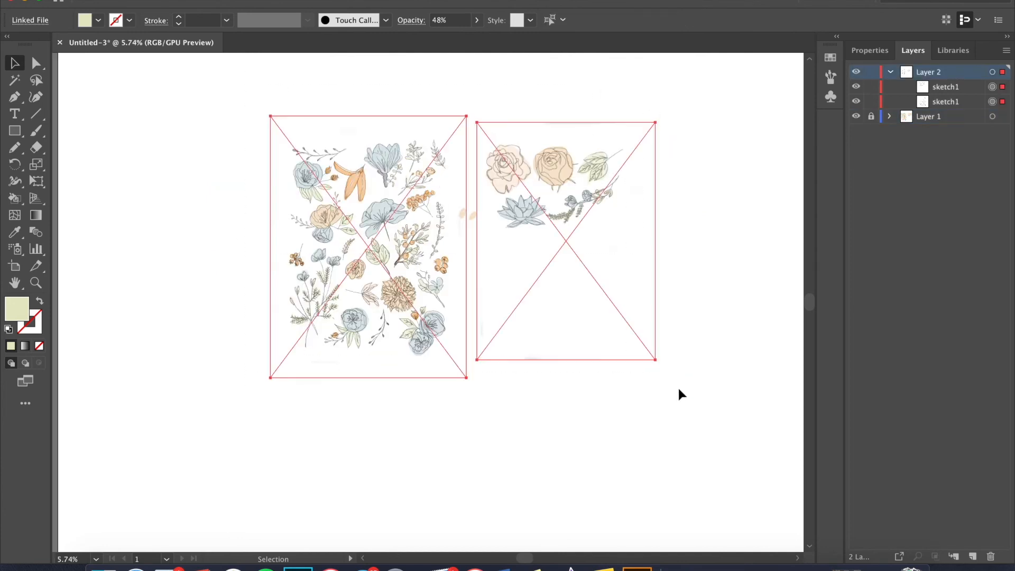
{"action": "scroll", "coordinate": [622, 198], "scroll_direction": "down", "scroll_amount": 2}
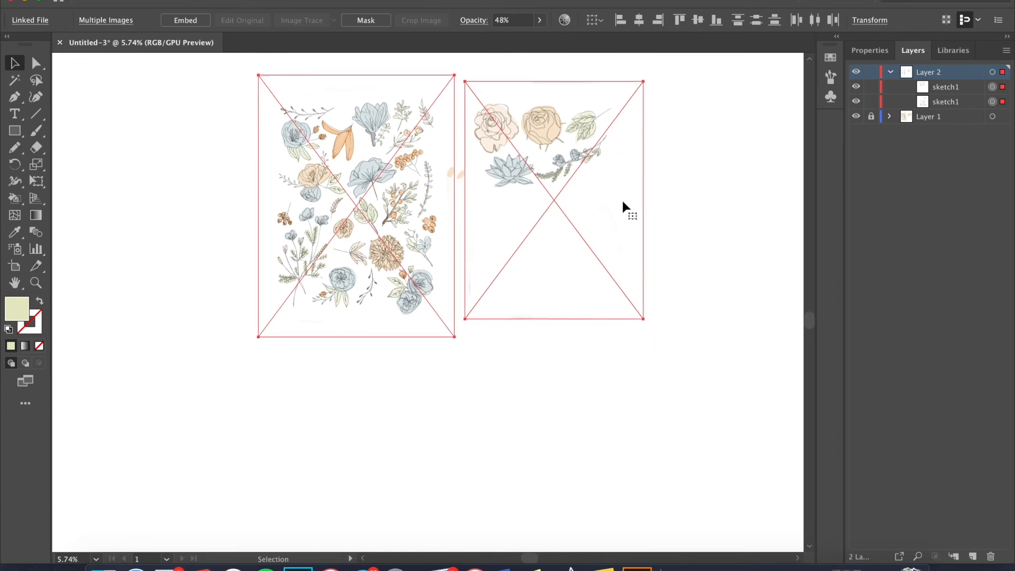
{"action": "left_click_drag", "start_coordinate": [614, 183], "coordinate": [612, 450]}
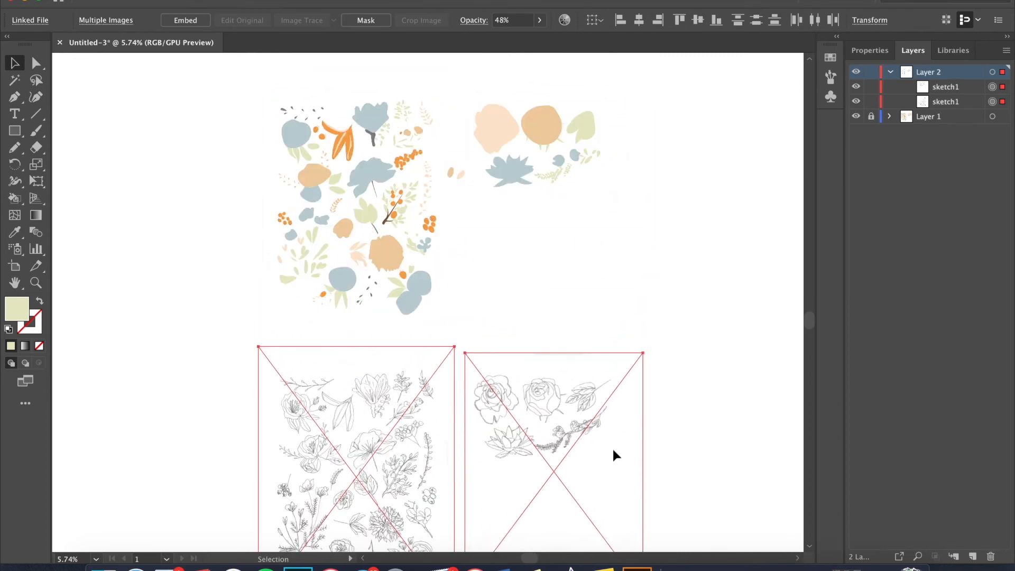
{"action": "left_click", "coordinate": [675, 283]}
{"action": "scroll", "coordinate": [675, 284], "scroll_direction": "up", "scroll_amount": 3}
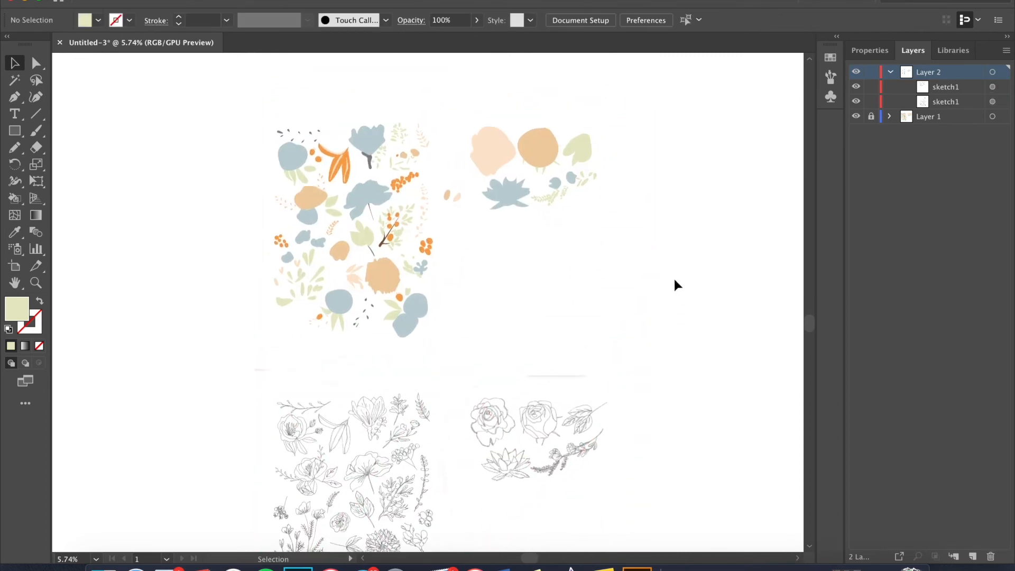
{"action": "scroll", "coordinate": [675, 280], "scroll_direction": "down", "scroll_amount": 5}
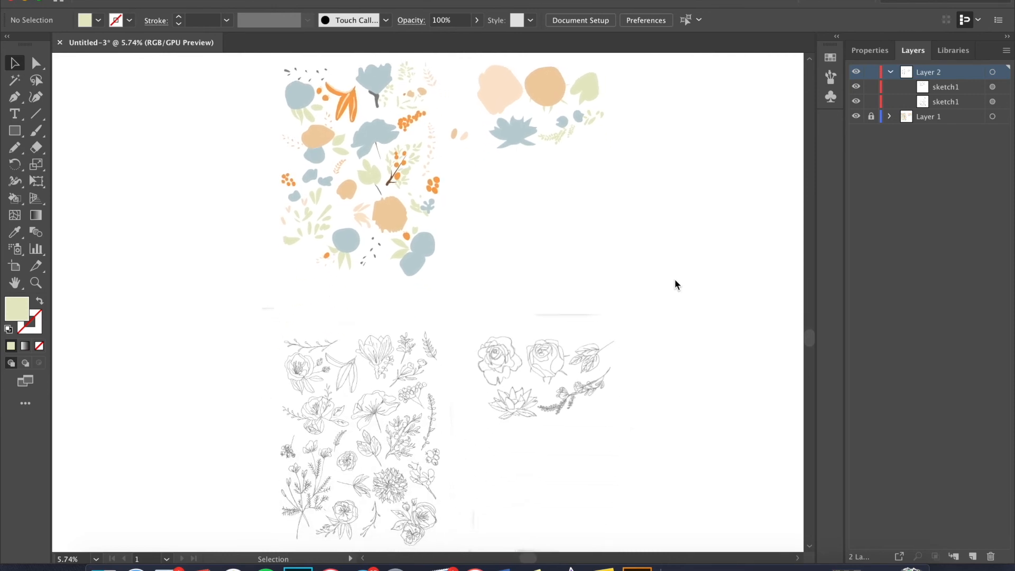
{"action": "mouse_move", "coordinate": [594, 367]}
{"action": "left_mouse_down"}
{"action": "mouse_move", "coordinate": [579, 370]}
{"action": "mouse_move", "coordinate": [580, 354]}
{"action": "left_mouse_up"}
{"action": "left_click", "coordinate": [693, 268]}
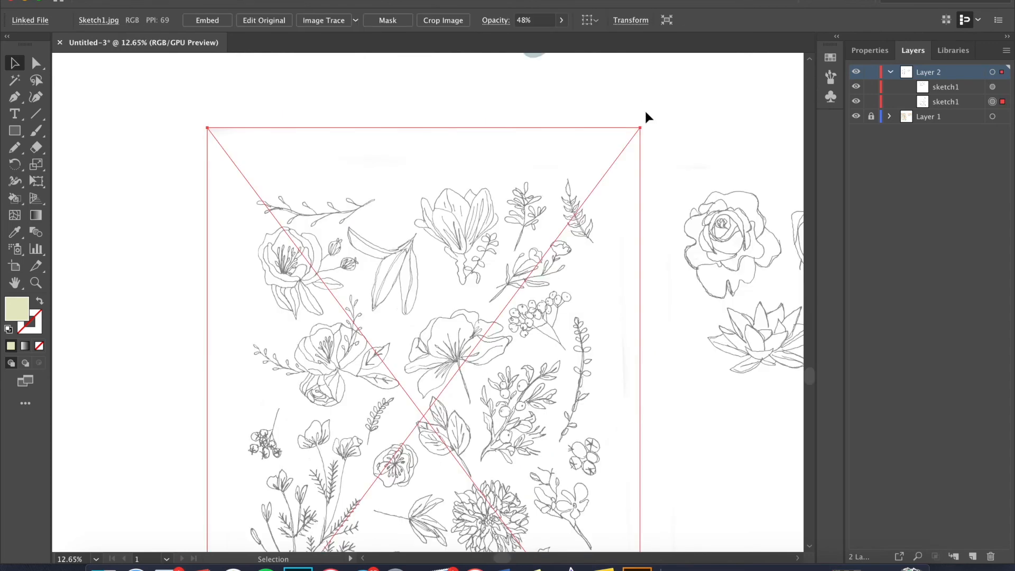
Step: Raise the opacity of both sketch images to 100%
{"action": "scroll", "coordinate": [671, 104], "scroll_direction": "right", "scroll_amount": 5}
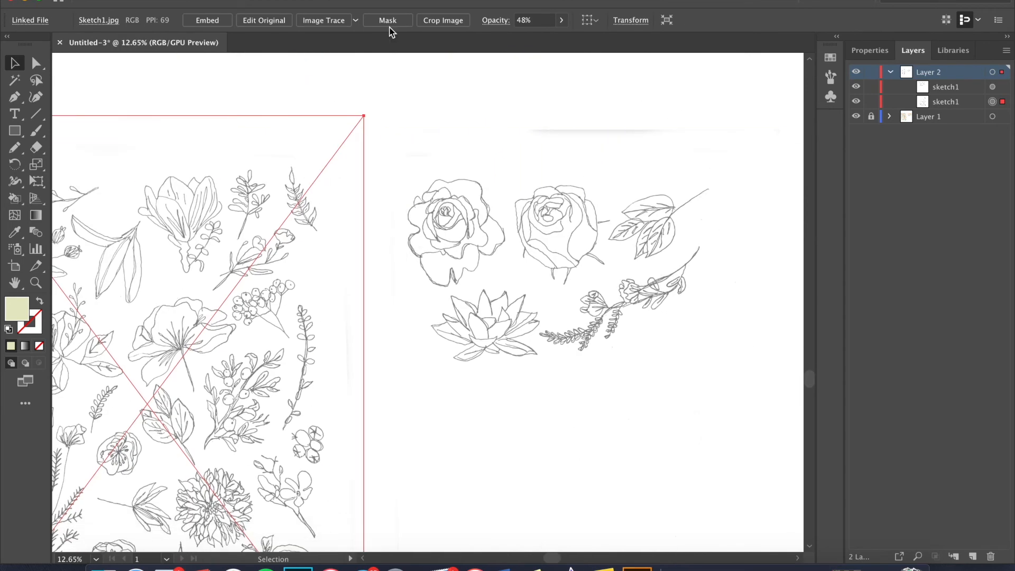
{"action": "left_click", "coordinate": [561, 20]}
{"action": "left_click_drag", "start_coordinate": [550, 39], "coordinate": [594, 36]}
{"action": "left_click", "coordinate": [493, 205]}
{"action": "left_click", "coordinate": [562, 20]}
{"action": "left_click_drag", "start_coordinate": [532, 38], "coordinate": [611, 49]}
{"action": "left_click", "coordinate": [379, 78]}
Step: Show the advanced Image Trace settings and trace the larger sketch image with the default black-and-white preset
{"action": "scroll", "coordinate": [379, 78], "scroll_direction": "left", "scroll_amount": 5}
{"action": "left_click", "coordinate": [315, 121]}
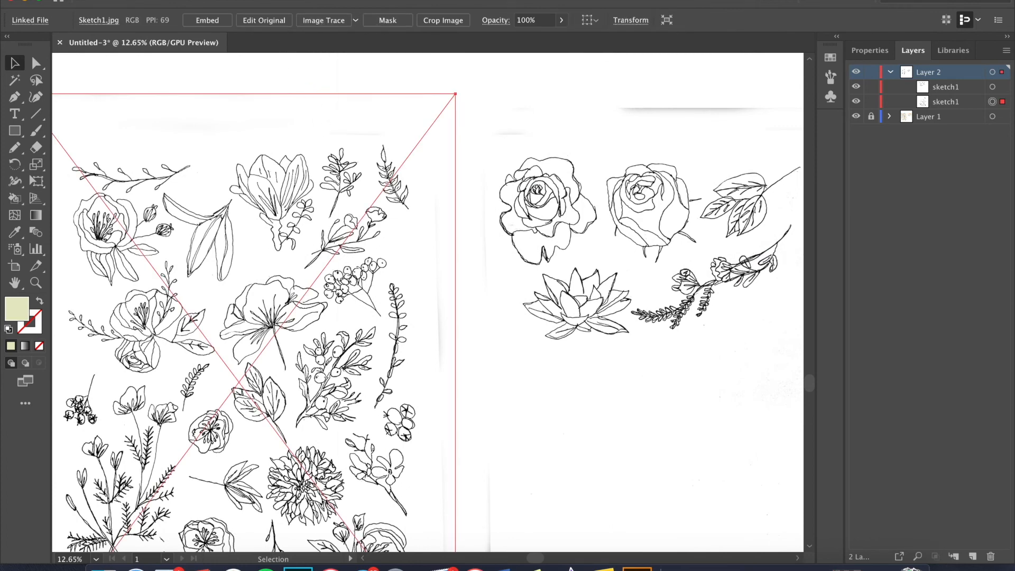
{"action": "left_click", "coordinate": [363, 1]}
{"action": "left_click", "coordinate": [395, 349]}
{"action": "left_click", "coordinate": [668, 128]}
{"action": "left_click", "coordinate": [667, 128]}
{"action": "left_click", "coordinate": [461, 275]}
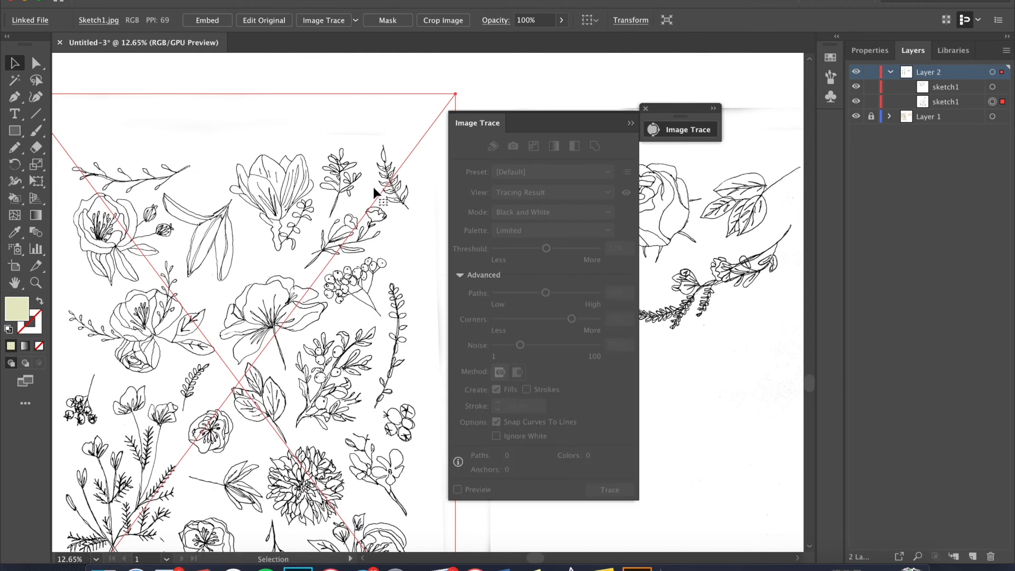
{"action": "left_click", "coordinate": [338, 24]}
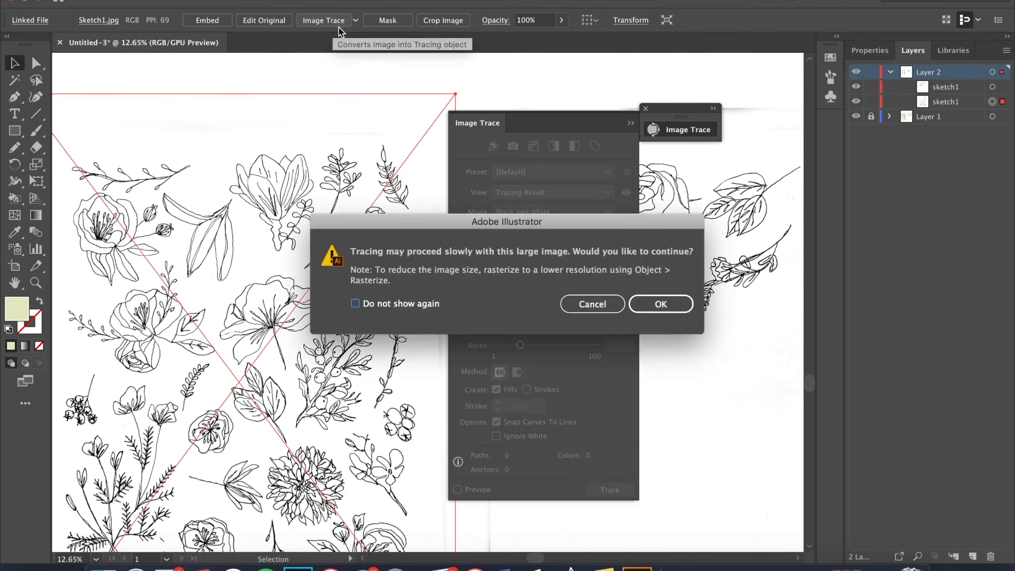
{"action": "left_click", "coordinate": [635, 304]}
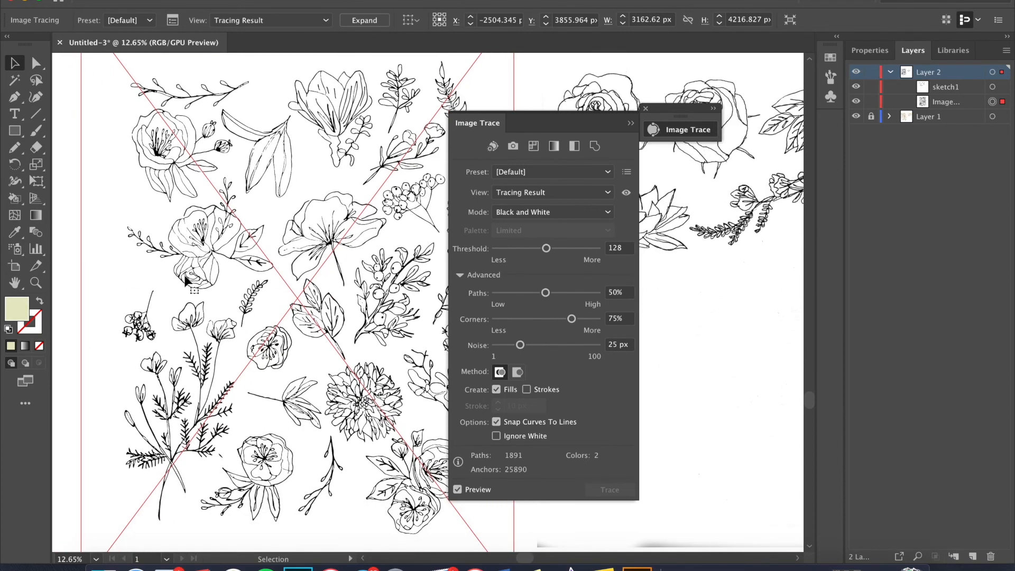
Step: Make the larger sketch's trace ignore white, try a threshold of 202, and set the threshold to 126
{"action": "scroll", "coordinate": [186, 275], "scroll_direction": "up", "scroll_amount": 8}
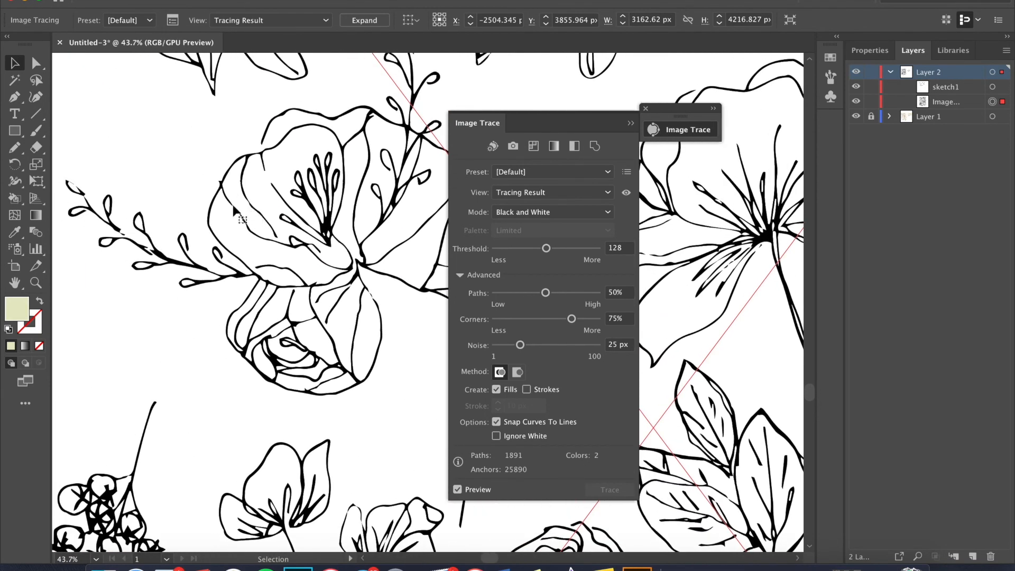
{"action": "left_click", "coordinate": [501, 437]}
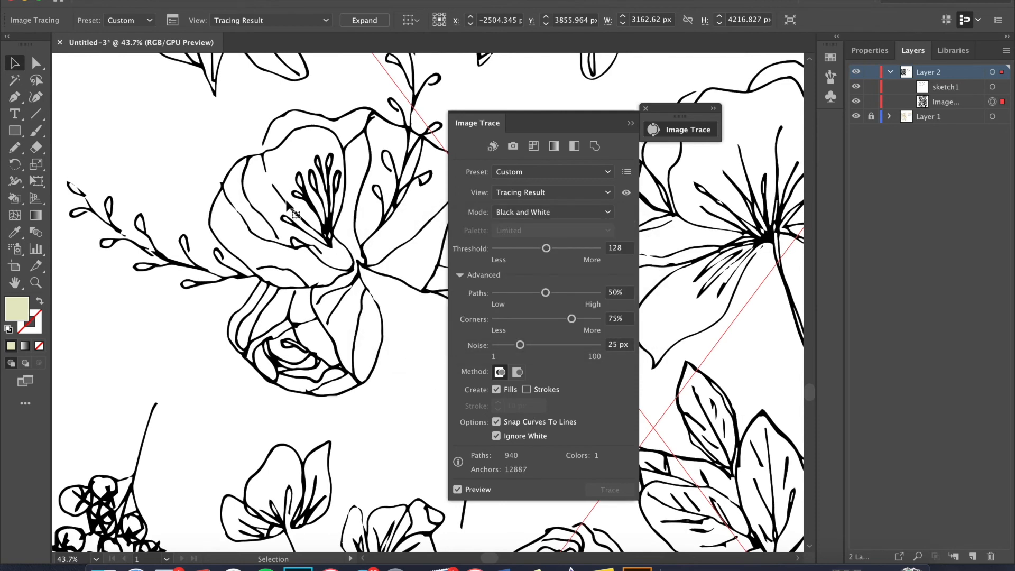
{"action": "left_click_drag", "start_coordinate": [546, 249], "coordinate": [577, 250]}
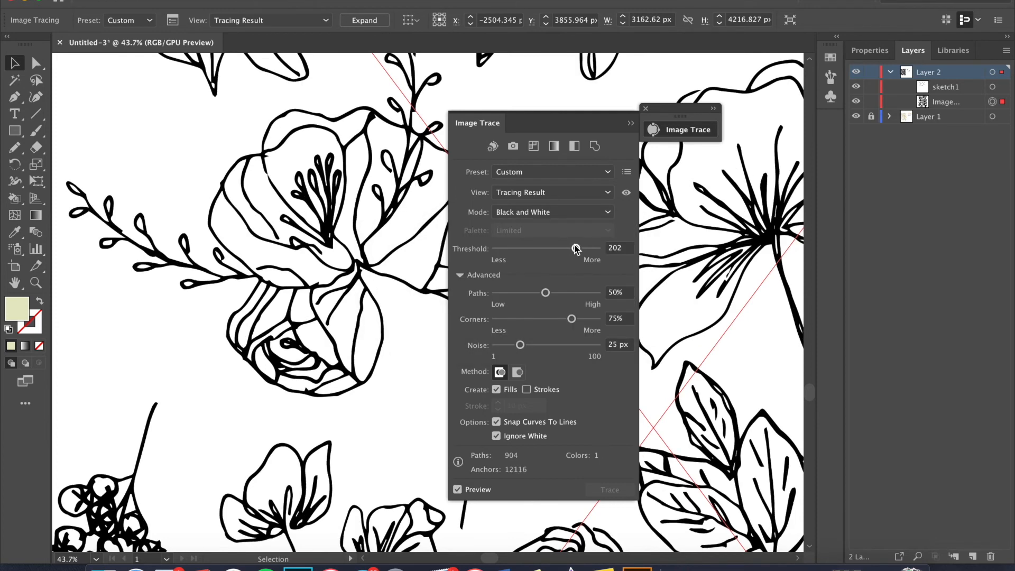
{"action": "left_click_drag", "start_coordinate": [577, 249], "coordinate": [551, 253]}
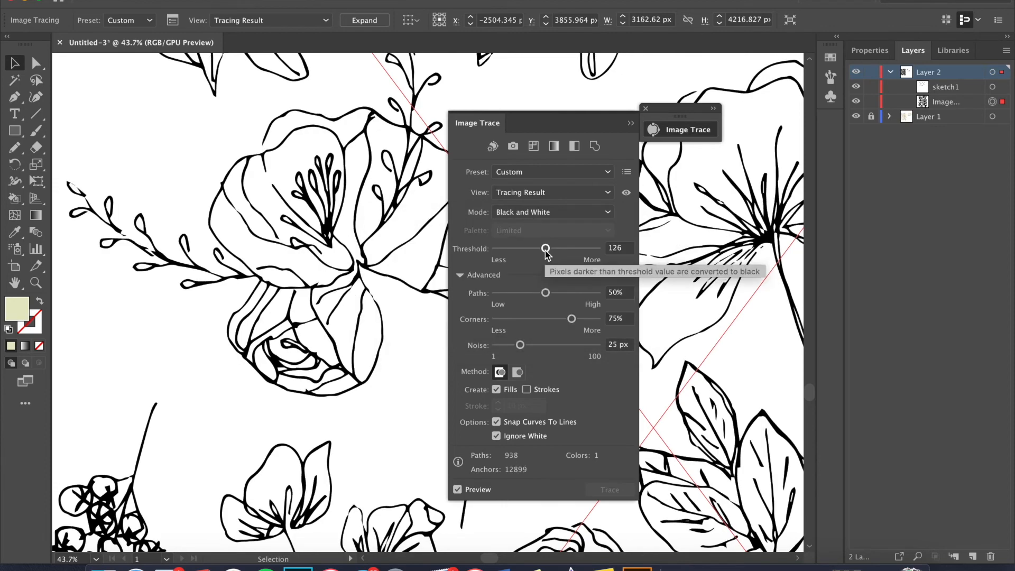
Step: Make the smaller sketch's black-and-white trace ignore white and set its threshold to 141
{"action": "scroll", "coordinate": [427, 232], "scroll_direction": "down", "scroll_amount": 5}
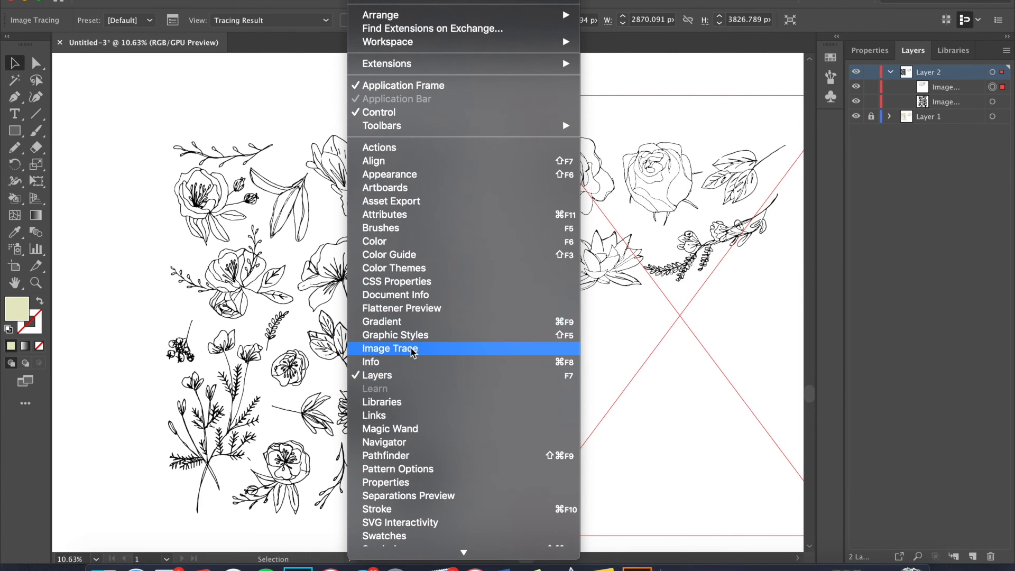
{"action": "left_click", "coordinate": [442, 347]}
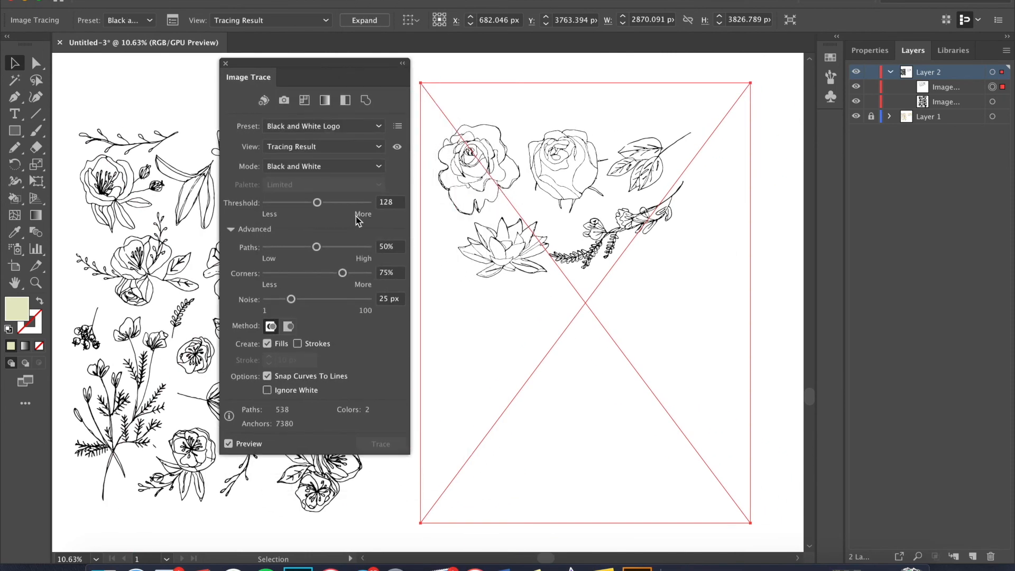
{"action": "left_click", "coordinate": [267, 390]}
{"action": "left_click_drag", "start_coordinate": [317, 202], "coordinate": [323, 202]}
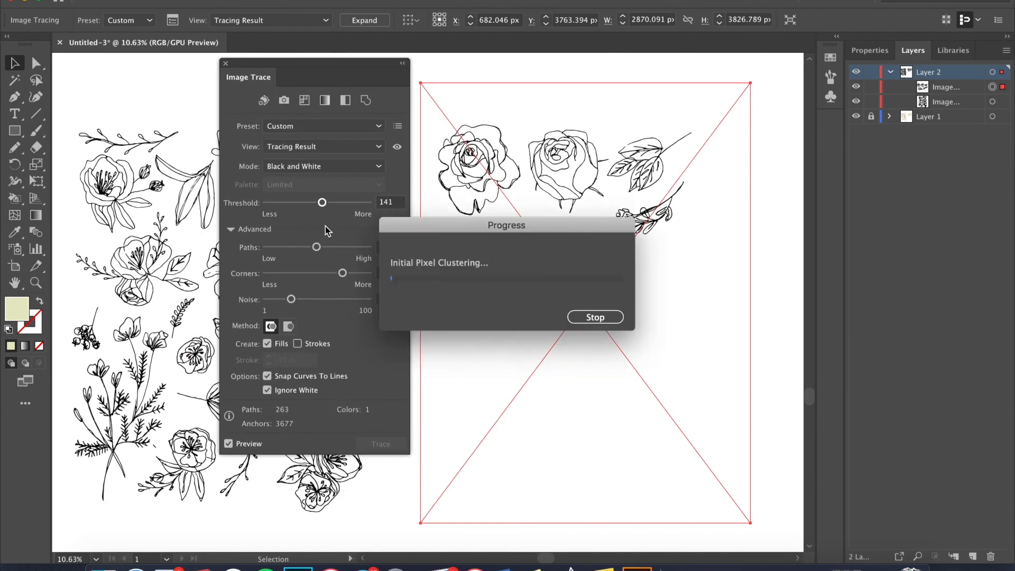
{"action": "left_click", "coordinate": [402, 63]}
{"action": "left_click", "coordinate": [450, 114]}
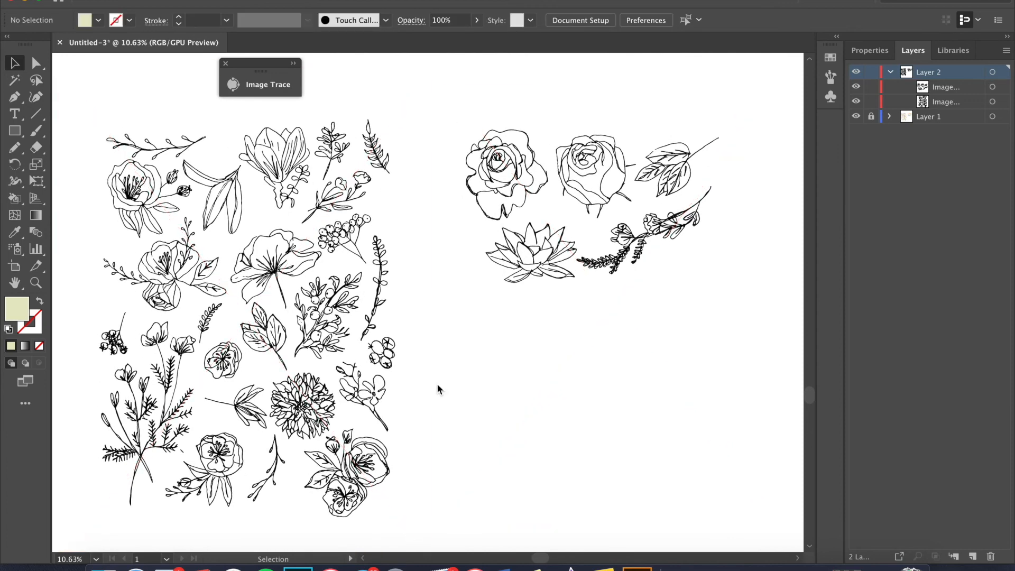
Step: Expand the larger sketch's tracing into paths and ungroup them
{"action": "left_click", "coordinate": [465, 196]}
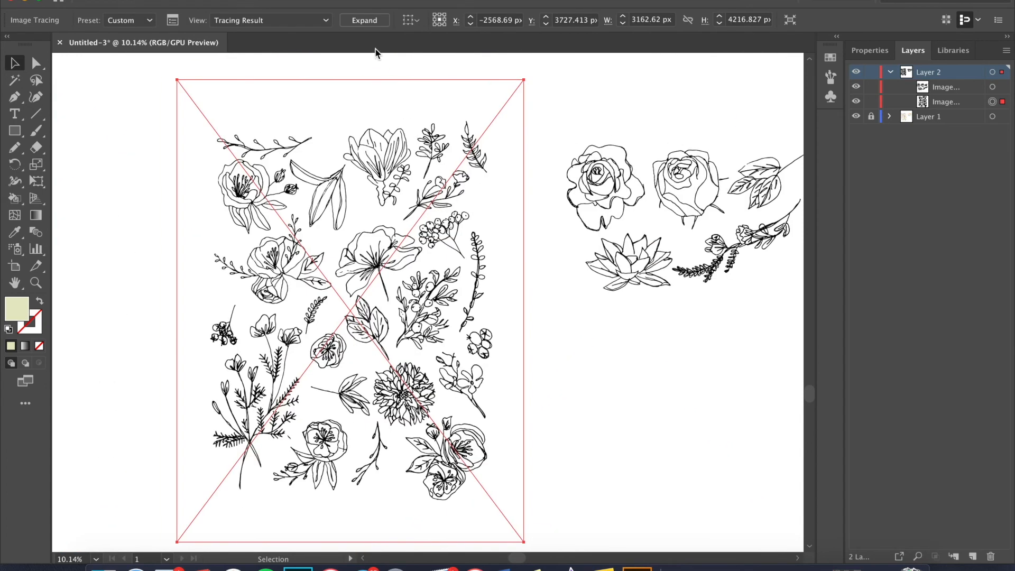
{"action": "left_click", "coordinate": [373, 26]}
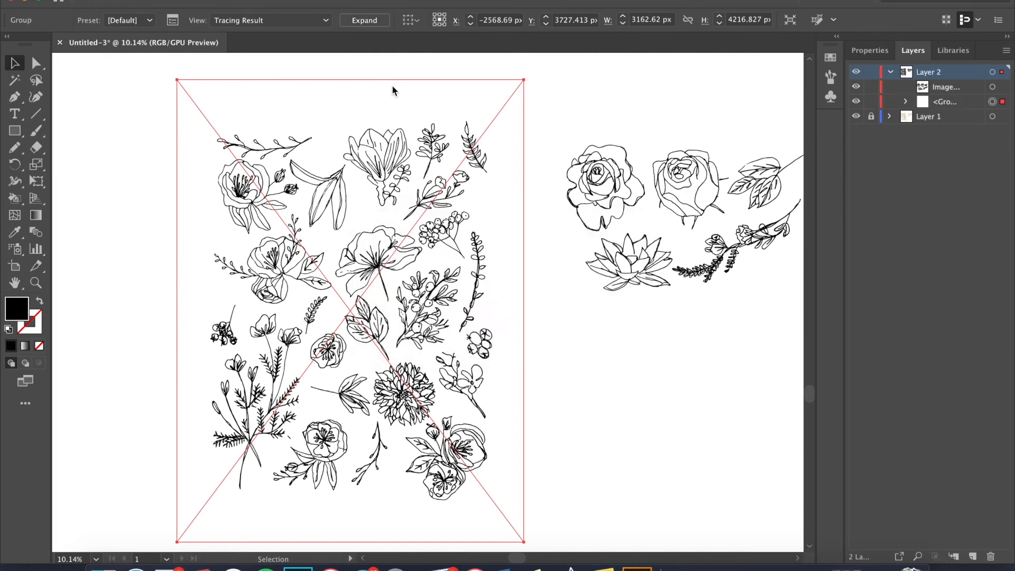
{"action": "key", "text": "shift+super+g"}
{"action": "left_click", "coordinate": [518, 127]}
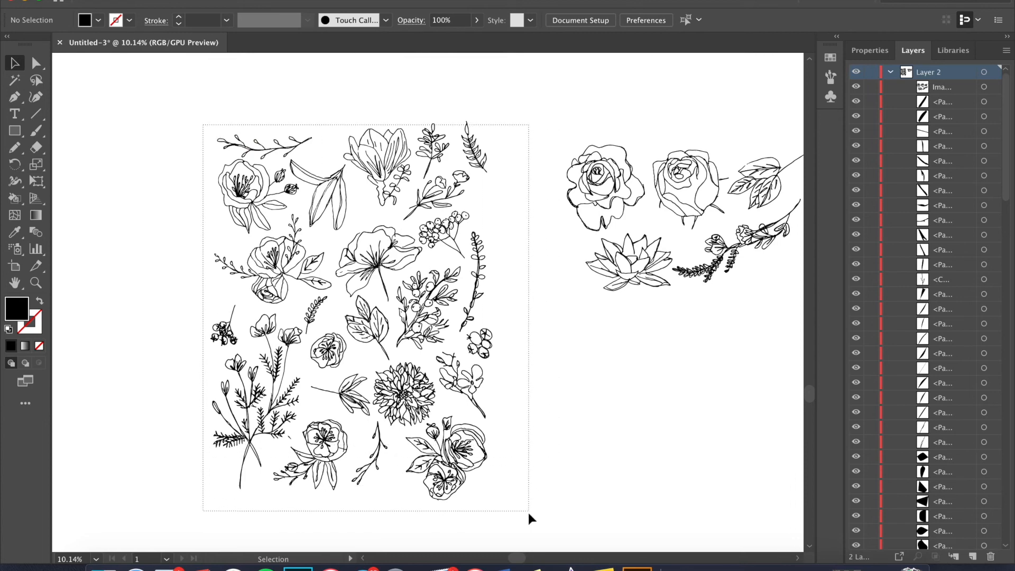
Step: Shift all the larger sketch's traced flowers, and try dragging the leaf and berry branch separately before undoing that move
{"action": "key", "text": "super+a"}
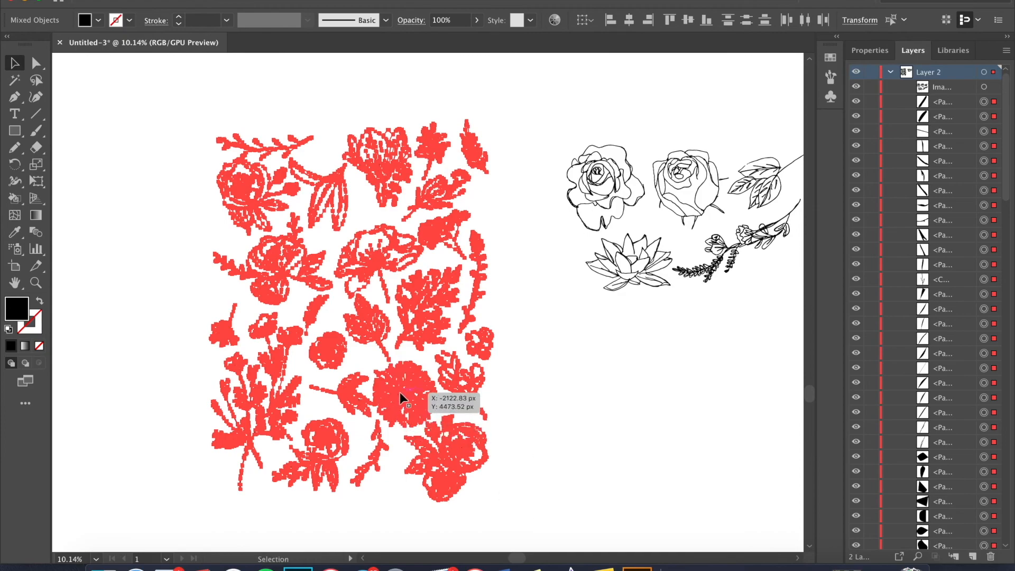
{"action": "left_click_drag", "start_coordinate": [414, 372], "coordinate": [476, 400]}
{"action": "key", "text": "shift+super+g"}
{"action": "mouse_move", "coordinate": [460, 361]}
{"action": "left_mouse_down"}
{"action": "mouse_move", "coordinate": [384, 307]}
{"action": "mouse_move", "coordinate": [440, 356]}
{"action": "left_mouse_up"}
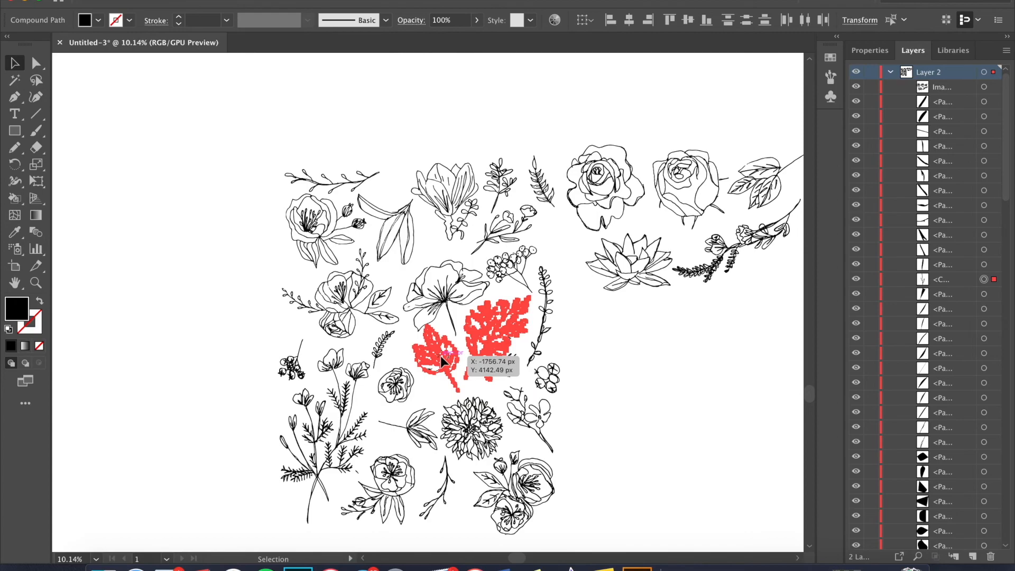
{"action": "key", "text": "super+z"}
{"action": "key", "text": "super+z"}
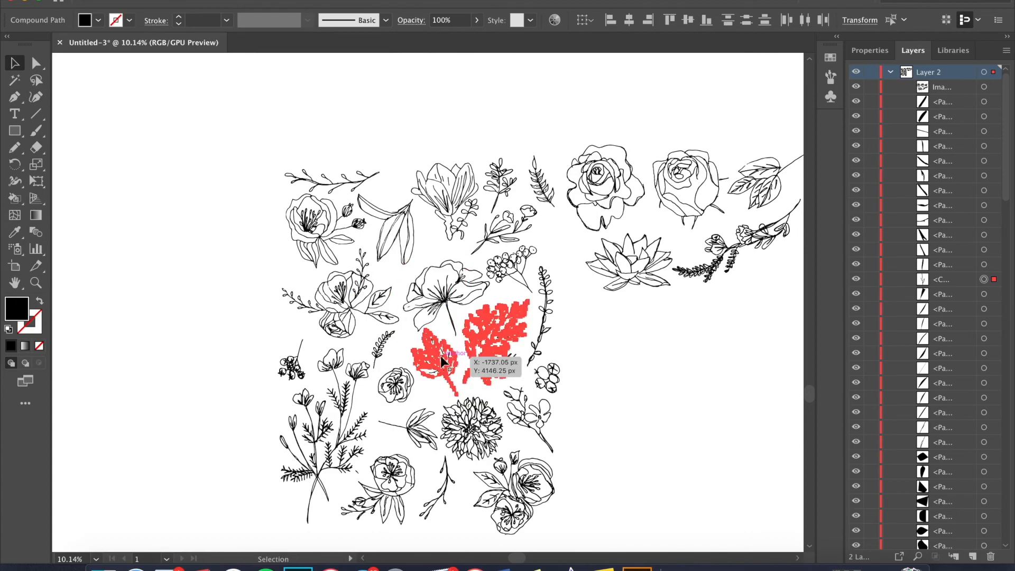
Step: Select all the larger sketch's traced flowers and move them up, clear of the roses
{"action": "key", "text": "super+a"}
{"action": "left_click_drag", "start_coordinate": [442, 361], "coordinate": [384, 214]}
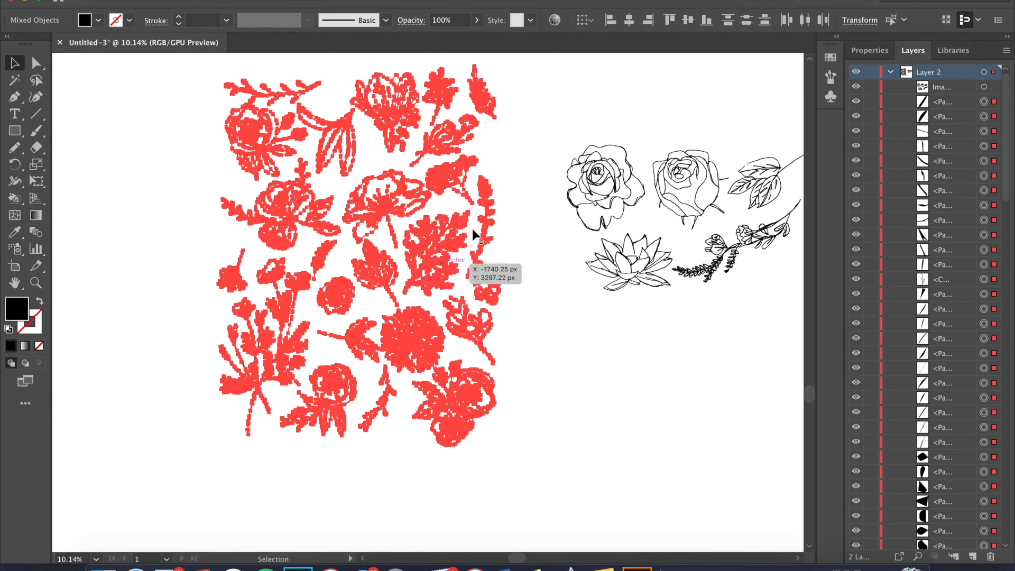
{"action": "left_click", "coordinate": [514, 178]}
Step: Test-drag the berry branch out into the blank area and return it to its place among the flowers
{"action": "left_click_drag", "start_coordinate": [455, 225], "coordinate": [577, 321]}
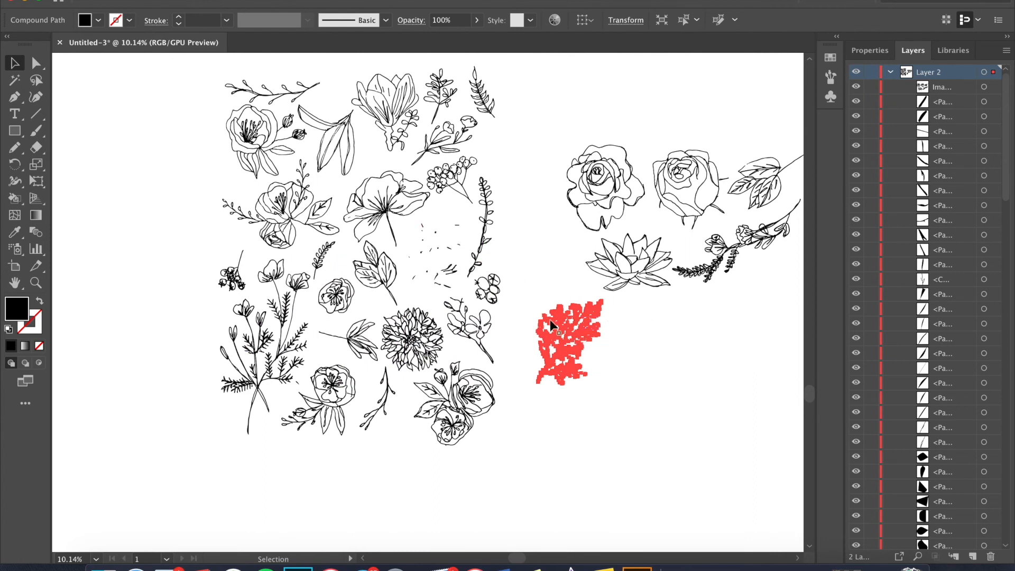
{"action": "left_click_drag", "start_coordinate": [564, 334], "coordinate": [430, 262]}
{"action": "left_click", "coordinate": [523, 289]}
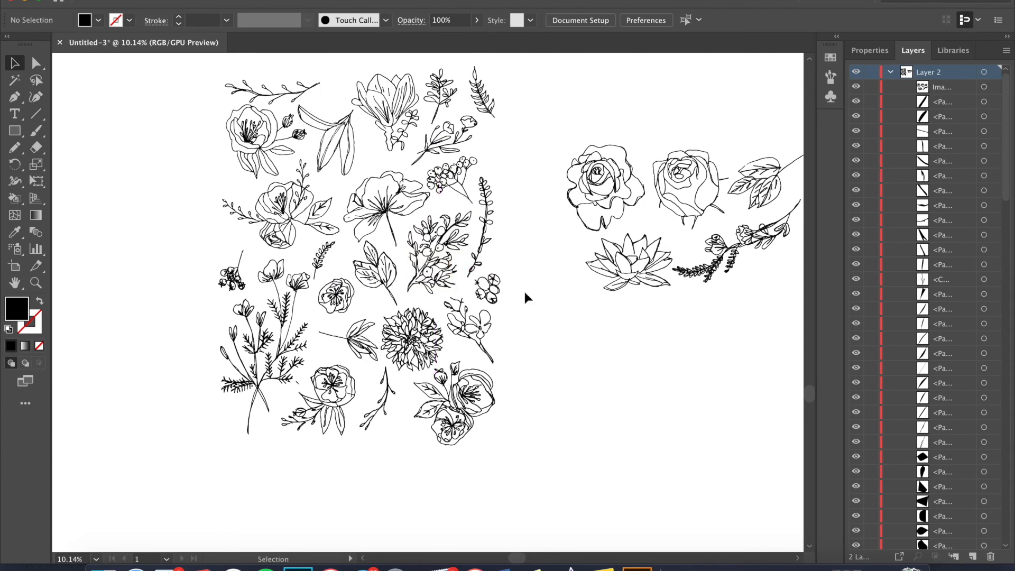
Step: Select the traced outlines of the narrow leafy sprig at the larger sketch's upper-right corner and group them
{"action": "scroll", "coordinate": [513, 241], "scroll_direction": "up", "scroll_amount": 5}
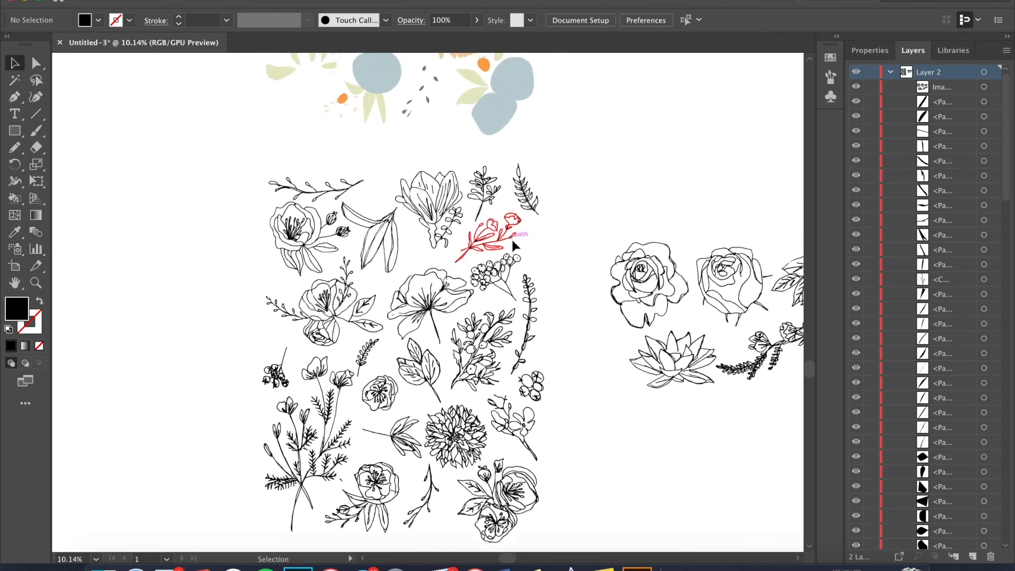
{"action": "scroll", "coordinate": [512, 243], "scroll_direction": "up", "scroll_amount": 8}
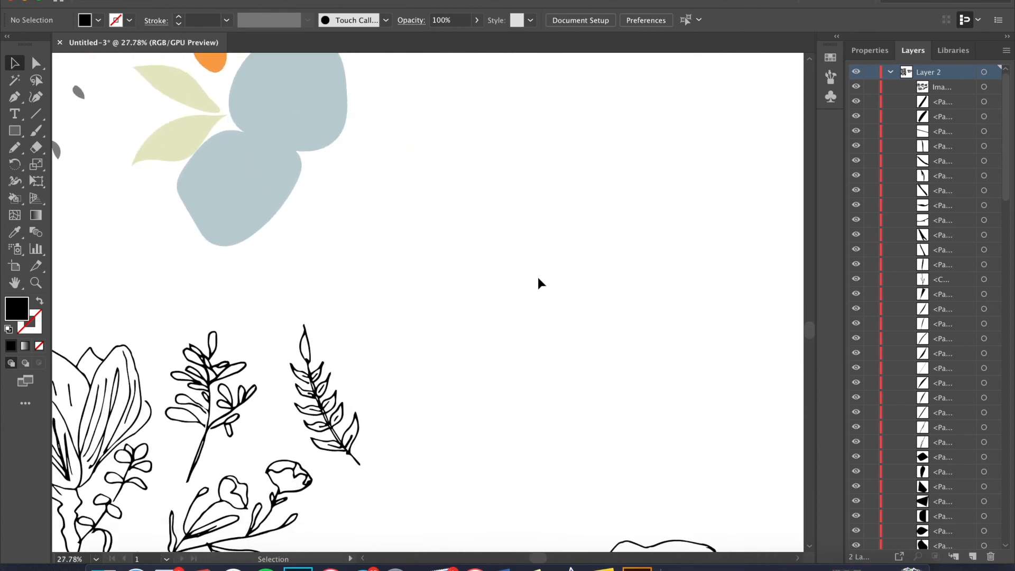
{"action": "scroll", "coordinate": [539, 279], "scroll_direction": "left", "scroll_amount": 2}
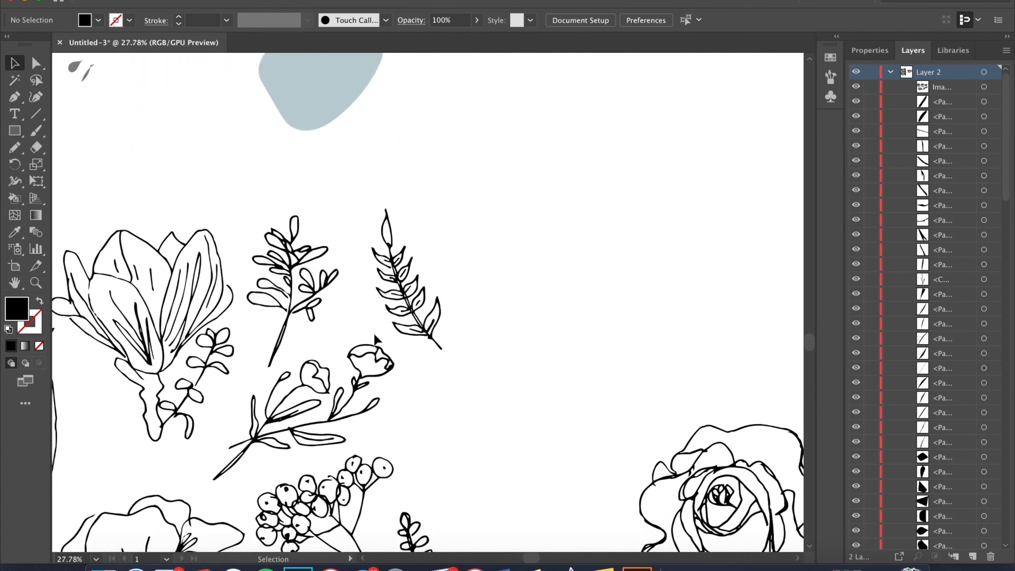
{"action": "key", "text": "super+g"}
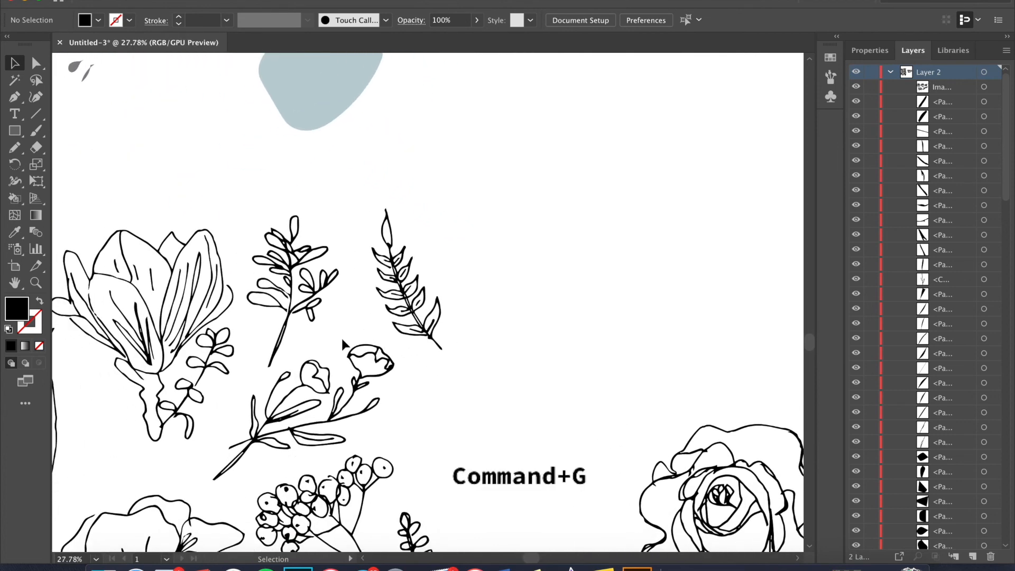
{"action": "left_click_drag", "start_coordinate": [346, 341], "coordinate": [372, 343]}
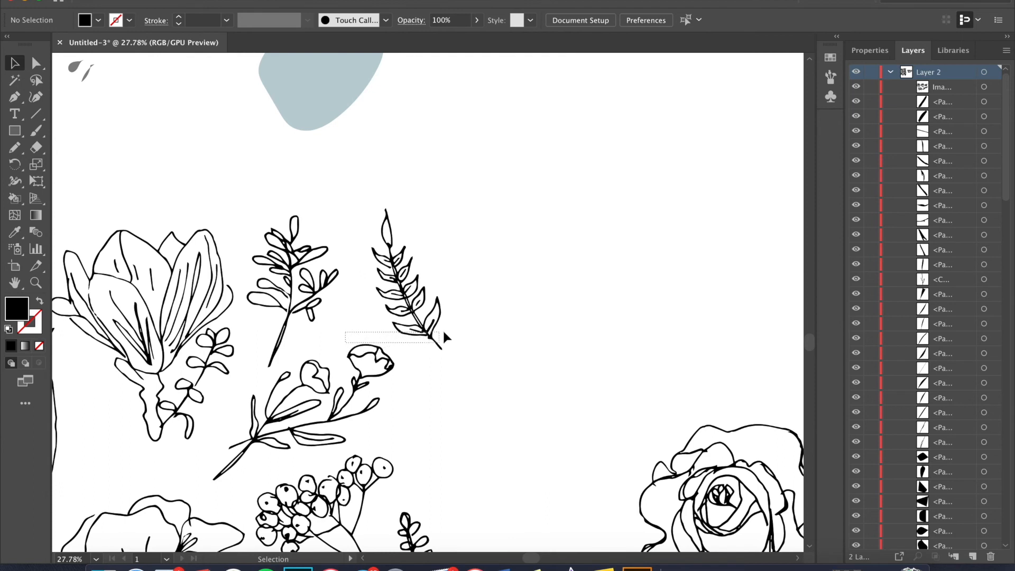
{"action": "left_click_drag", "start_coordinate": [480, 165], "coordinate": [484, 182]}
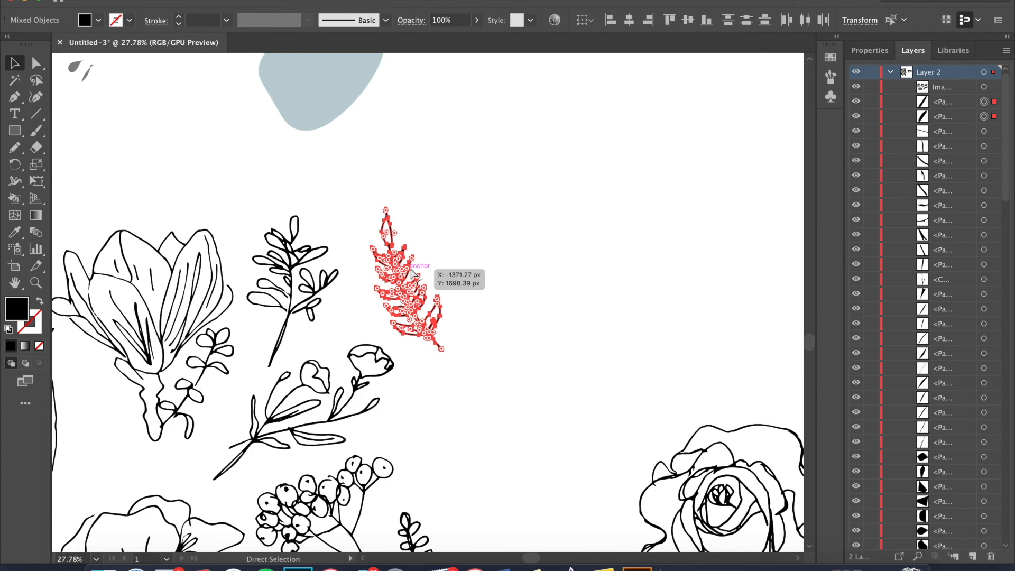
{"action": "key", "text": "super+g"}
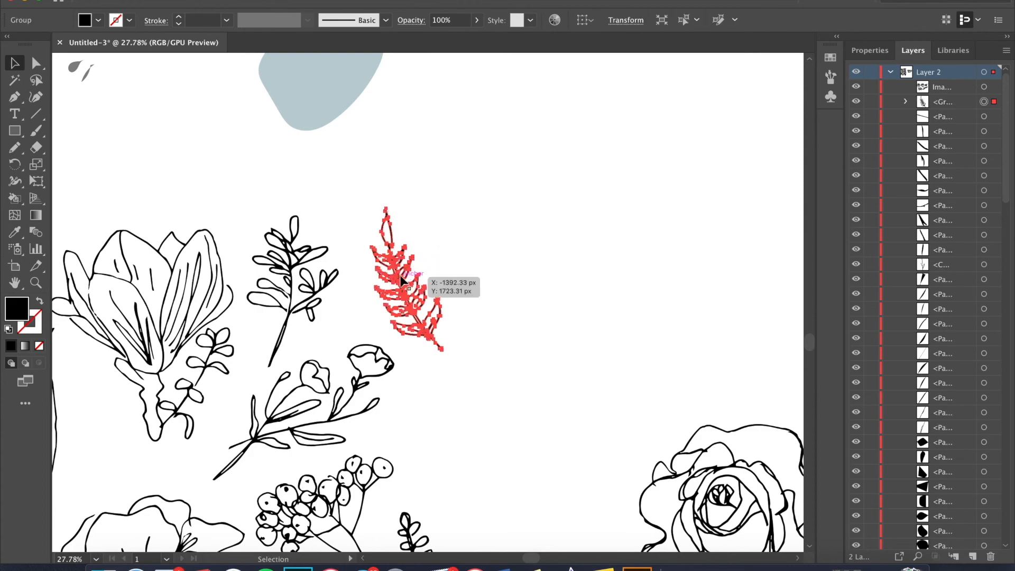
Step: Move the grouped leafy sprig line art up from the sketch onto its matching peach leaf shapes
{"action": "left_click_drag", "start_coordinate": [403, 295], "coordinate": [466, 127]}
{"action": "scroll", "coordinate": [468, 130], "scroll_direction": "down", "scroll_amount": 3}
{"action": "scroll", "coordinate": [467, 129], "scroll_direction": "up", "scroll_amount": 10}
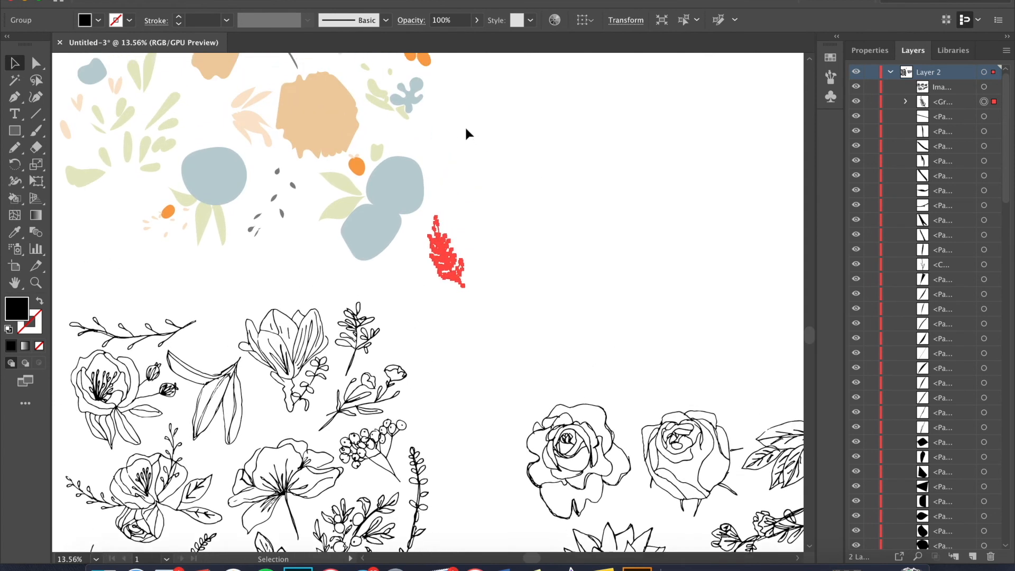
{"action": "scroll", "coordinate": [466, 133], "scroll_direction": "up", "scroll_amount": 2}
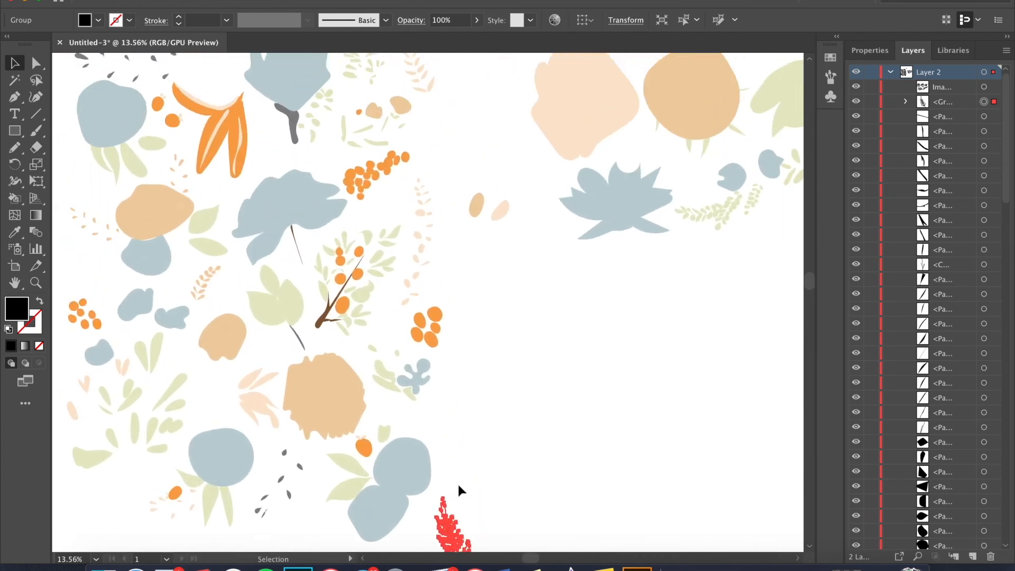
{"action": "left_click_drag", "start_coordinate": [449, 530], "coordinate": [453, 155]}
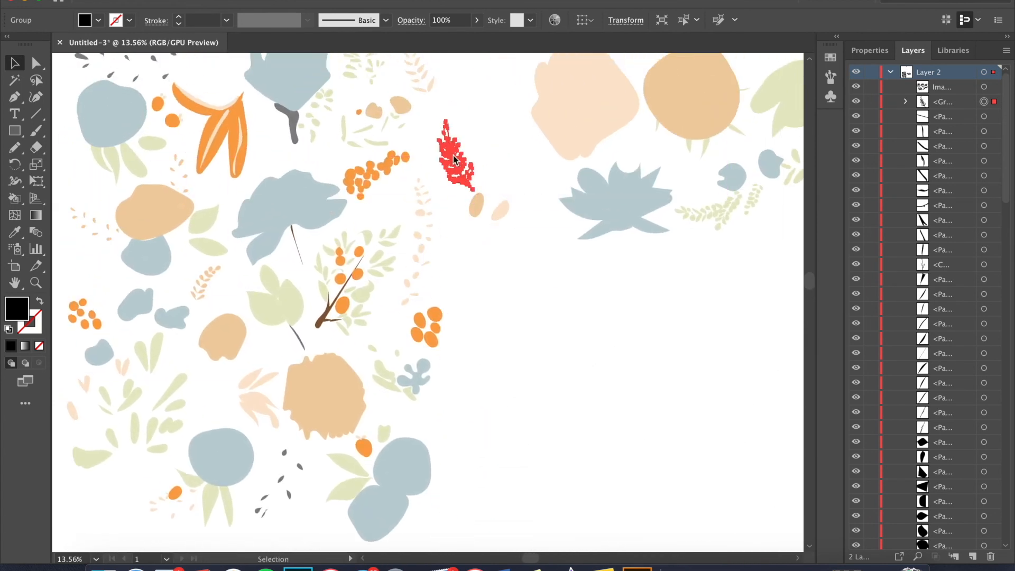
{"action": "scroll", "coordinate": [454, 157], "scroll_direction": "up", "scroll_amount": 3}
{"action": "left_click_drag", "start_coordinate": [456, 224], "coordinate": [431, 148]}
{"action": "scroll", "coordinate": [432, 148], "scroll_direction": "up", "scroll_amount": 4}
{"action": "scroll", "coordinate": [432, 148], "scroll_direction": "up", "scroll_amount": 5}
{"action": "scroll", "coordinate": [430, 145], "scroll_direction": "down", "scroll_amount": 1}
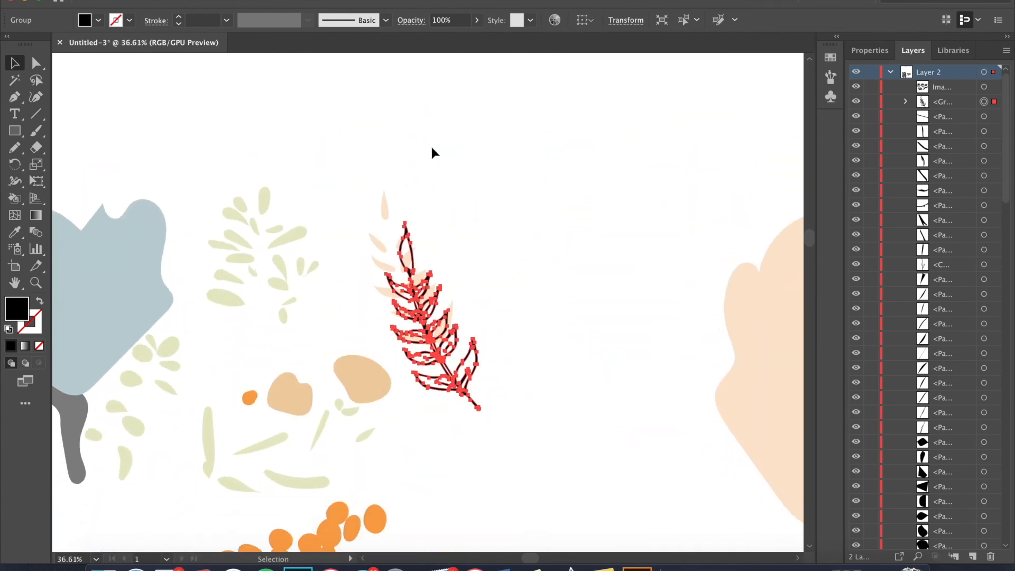
{"action": "left_click_drag", "start_coordinate": [430, 343], "coordinate": [416, 293]}
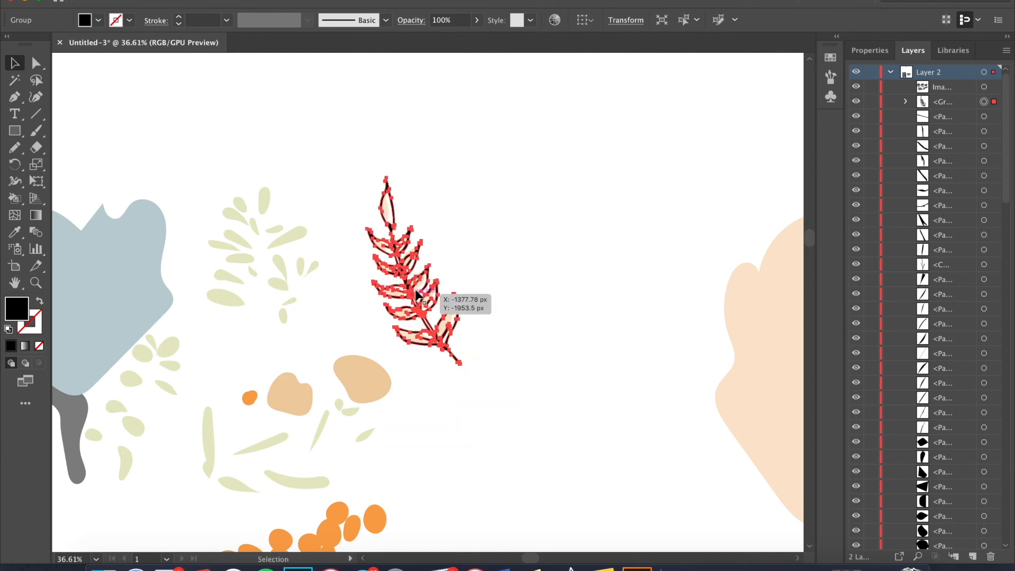
Step: Nudge the leafy sprig line art slightly so its outlines sit over the peach leaves
{"action": "left_click", "coordinate": [469, 257]}
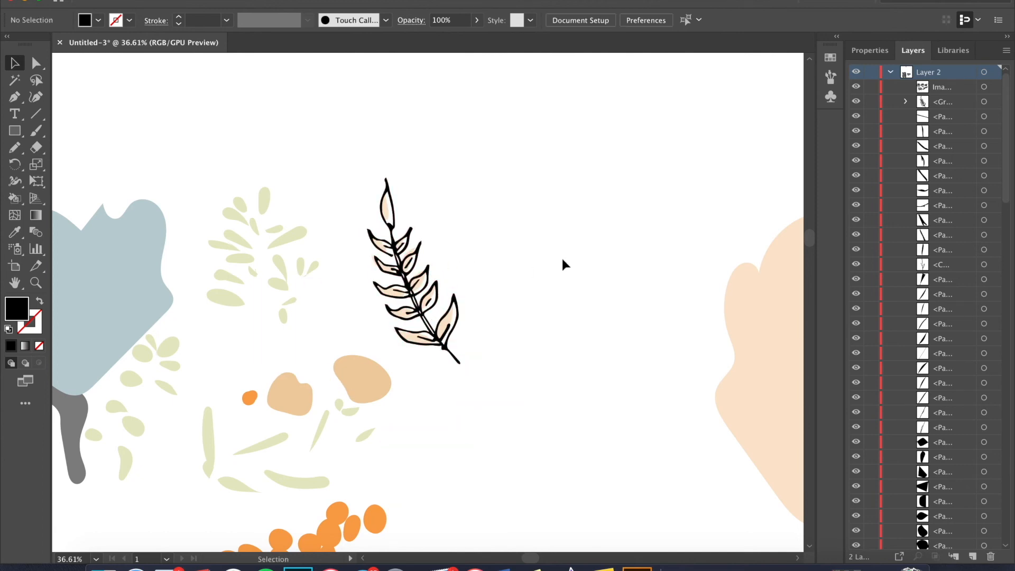
{"action": "left_click", "coordinate": [404, 268]}
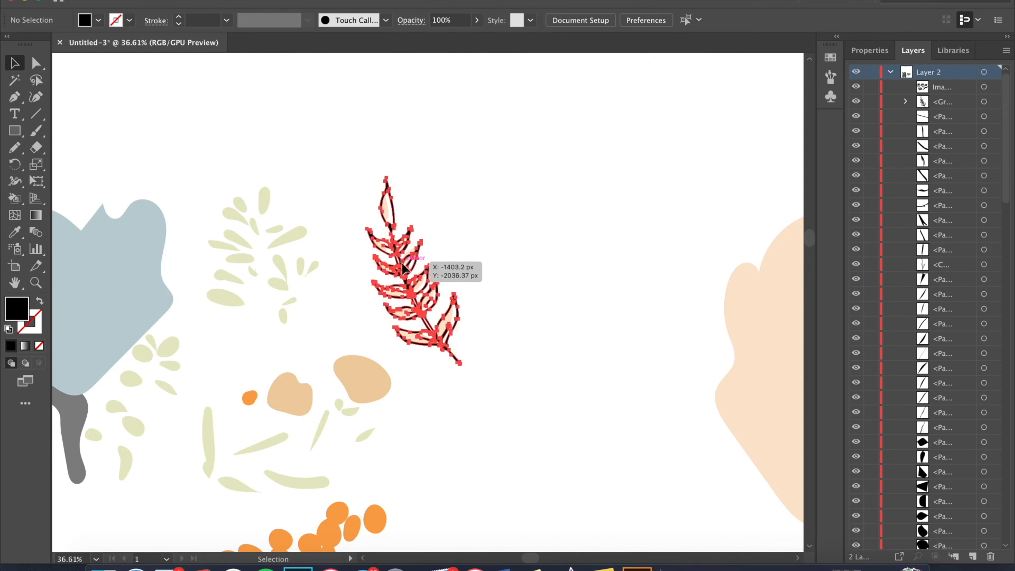
{"action": "left_click_drag", "start_coordinate": [400, 261], "coordinate": [397, 261]}
{"action": "left_click", "coordinate": [447, 212]}
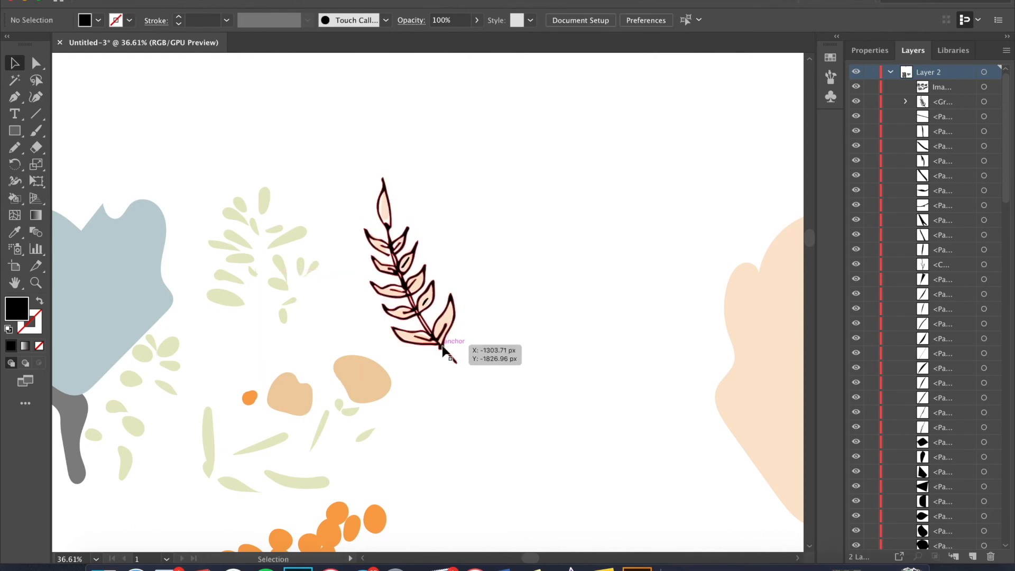
{"action": "left_click_drag", "start_coordinate": [443, 349], "coordinate": [458, 359]}
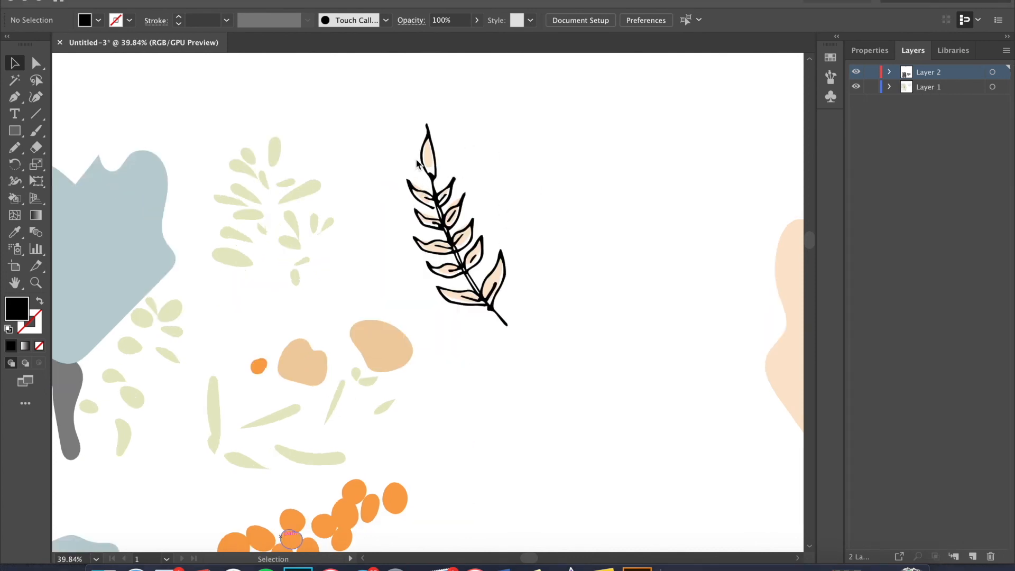
Step: Select the leafy sprig's line art together with its peach shapes from Layer 1 and group them
{"action": "left_click", "coordinate": [891, 87]}
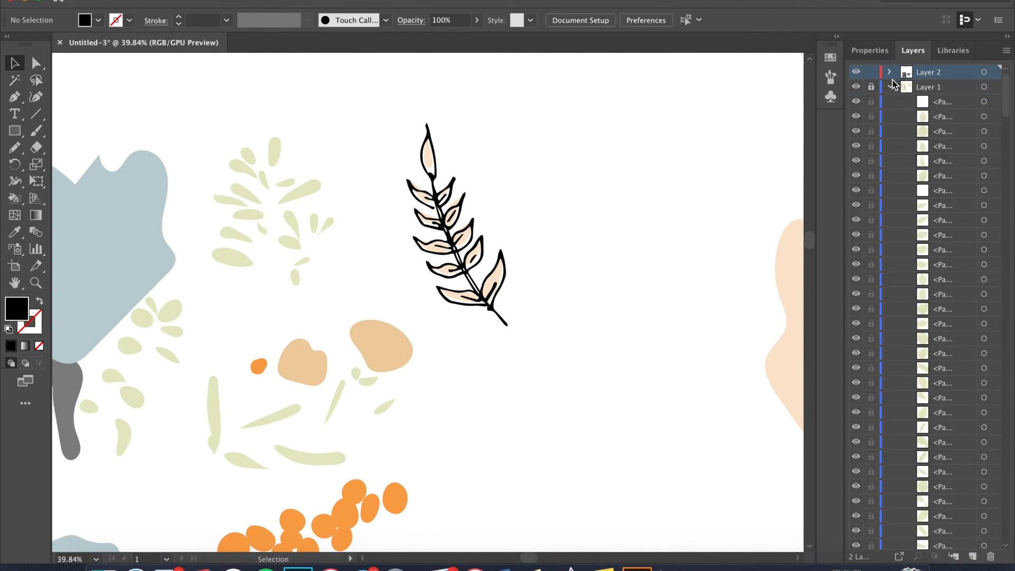
{"action": "left_click", "coordinate": [890, 87]}
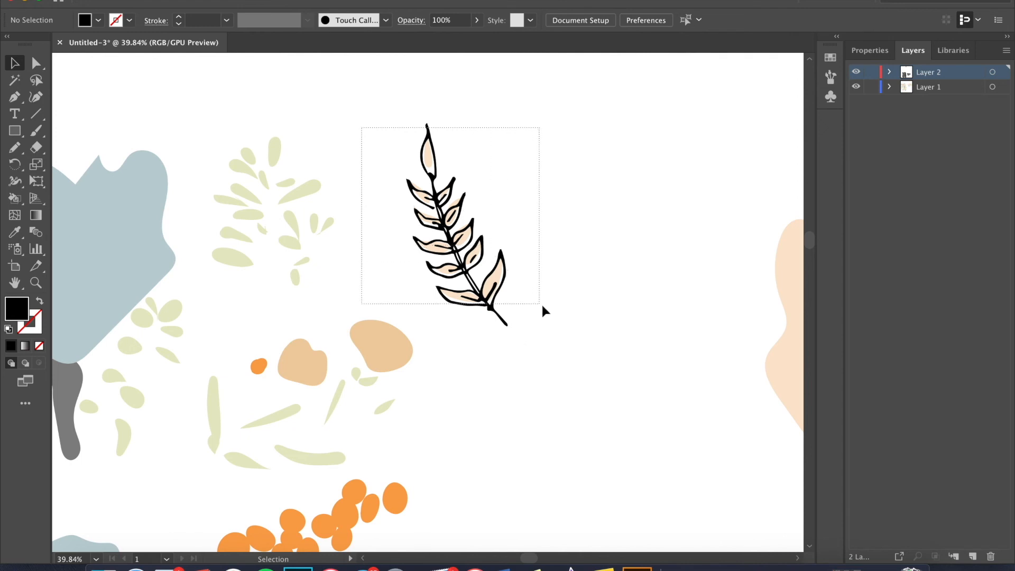
{"action": "left_click_drag", "start_coordinate": [551, 314], "coordinate": [550, 312]}
{"action": "key", "text": "super+g"}
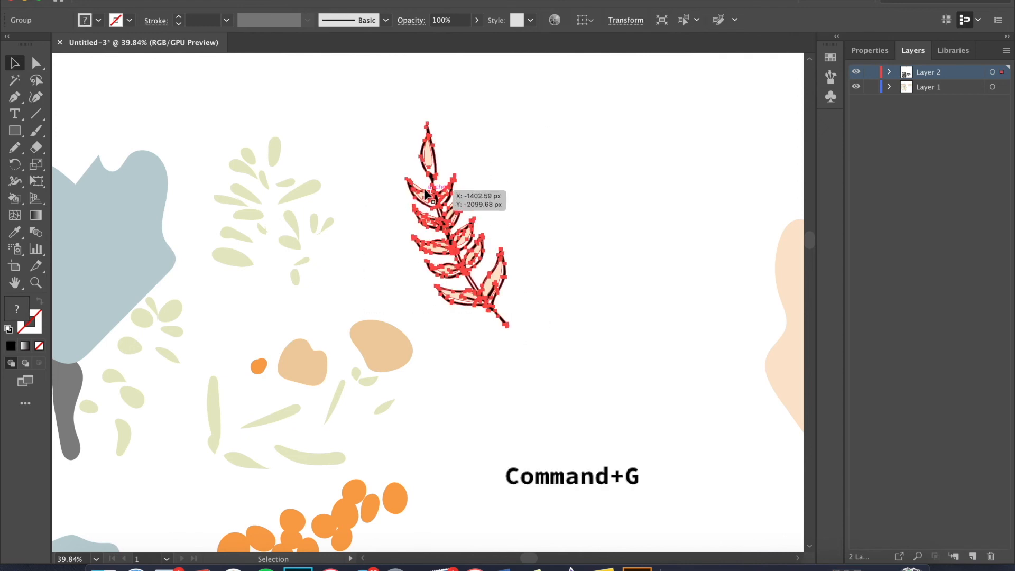
Step: Move the grouped peach sprig away from the other coloured shapes into a blank area of the canvas
{"action": "left_click_drag", "start_coordinate": [431, 159], "coordinate": [527, 135]}
{"action": "left_click", "coordinate": [595, 190]}
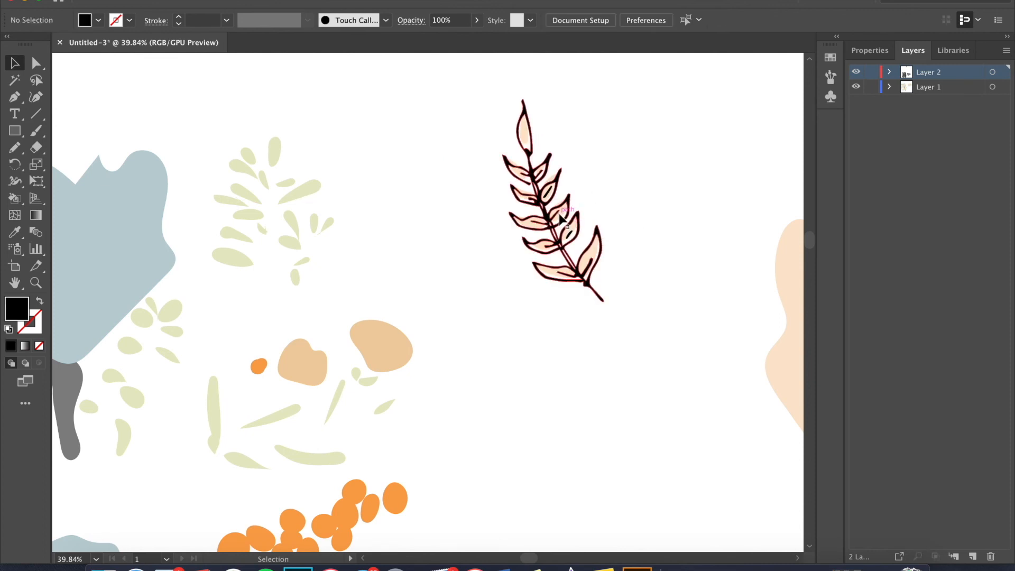
{"action": "left_click_drag", "start_coordinate": [561, 218], "coordinate": [517, 225]}
{"action": "scroll", "coordinate": [461, 256], "scroll_direction": "down", "scroll_amount": 10}
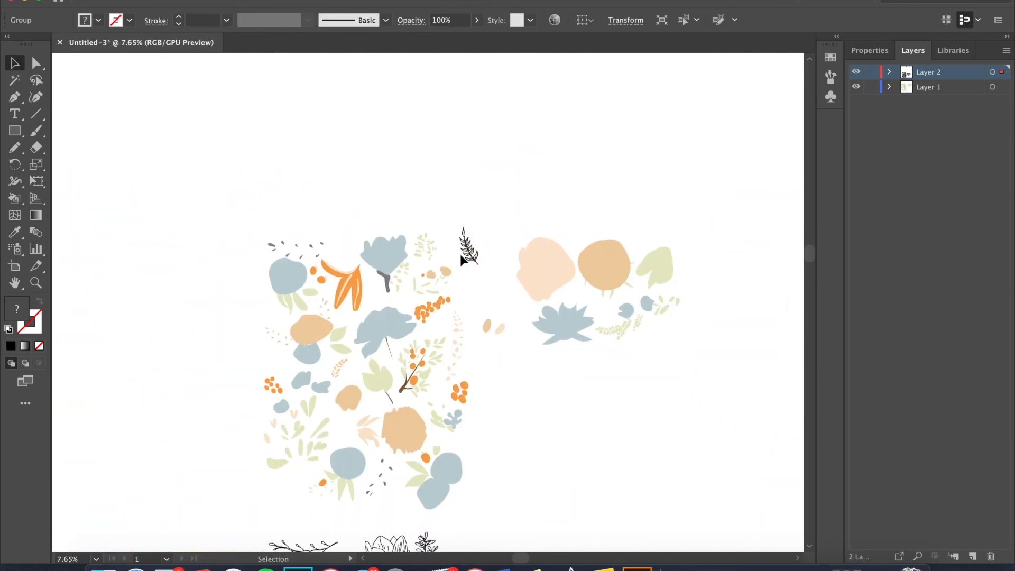
{"action": "scroll", "coordinate": [460, 255], "scroll_direction": "down", "scroll_amount": 2}
{"action": "left_click_drag", "start_coordinate": [499, 195], "coordinate": [121, 236]}
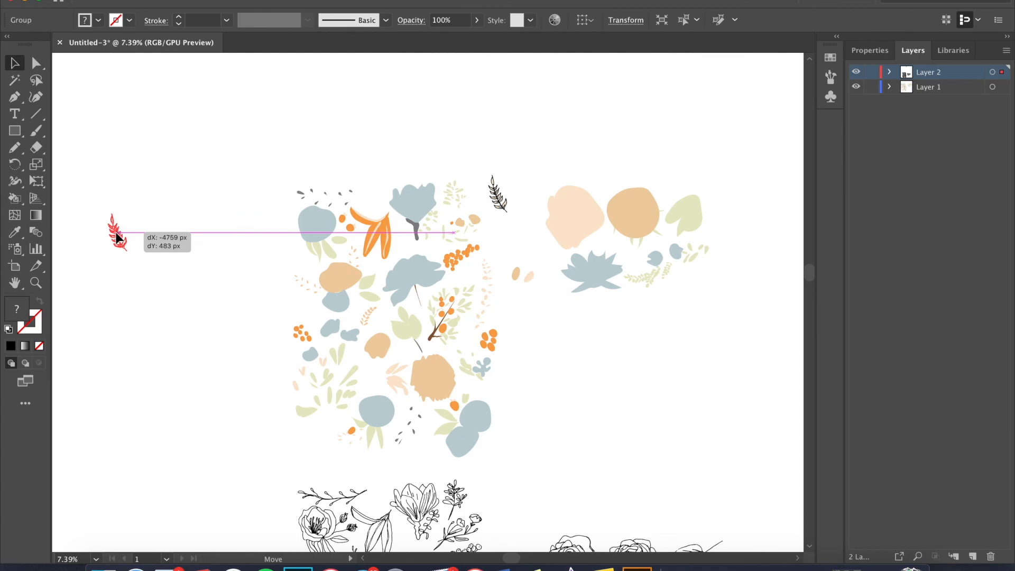
{"action": "left_click", "coordinate": [99, 228]}
{"action": "scroll", "coordinate": [453, 261], "scroll_direction": "down", "scroll_amount": 5}
{"action": "scroll", "coordinate": [454, 262], "scroll_direction": "up", "scroll_amount": 6}
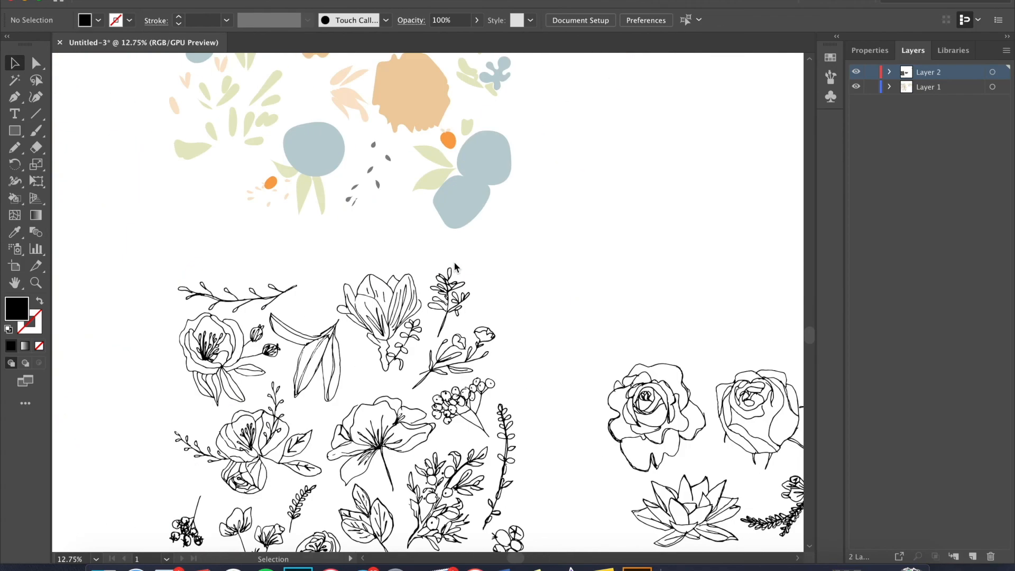
Step: Move the second leafy sprig's line art beside the magnolia up onto its matching green leaf shapes
{"action": "scroll", "coordinate": [390, 279], "scroll_direction": "up", "scroll_amount": 1}
{"action": "left_click_drag", "start_coordinate": [416, 240], "coordinate": [520, 131]}
{"action": "scroll", "coordinate": [520, 131], "scroll_direction": "down", "scroll_amount": 5}
{"action": "scroll", "coordinate": [519, 131], "scroll_direction": "up", "scroll_amount": 5}
{"action": "left_click_drag", "start_coordinate": [459, 358], "coordinate": [437, 60]}
{"action": "scroll", "coordinate": [446, 147], "scroll_direction": "up", "scroll_amount": 8}
{"action": "left_click_drag", "start_coordinate": [442, 211], "coordinate": [343, 239]}
{"action": "left_click", "coordinate": [420, 289]}
Step: Group the second sprig's line art with its green leaves and move it out to the blank area
{"action": "left_click_drag", "start_coordinate": [289, 171], "coordinate": [424, 313]}
{"action": "key", "text": "super+g"}
{"action": "scroll", "coordinate": [347, 233], "scroll_direction": "down", "scroll_amount": 10}
{"action": "left_click_drag", "start_coordinate": [349, 235], "coordinate": [588, 311]}
{"action": "left_click", "coordinate": [555, 328]}
Step: Select the magnolia line art together with its small side sprig, undoing a stray drag, and group them
{"action": "scroll", "coordinate": [323, 338], "scroll_direction": "up", "scroll_amount": 6}
{"action": "scroll", "coordinate": [320, 245], "scroll_direction": "down", "scroll_amount": 1}
{"action": "left_click_drag", "start_coordinate": [367, 376], "coordinate": [546, 150]}
{"action": "key", "text": "super+z"}
{"action": "scroll", "coordinate": [380, 468], "scroll_direction": "up", "scroll_amount": 3}
{"action": "scroll", "coordinate": [380, 469], "scroll_direction": "down", "scroll_amount": 1}
{"action": "left_click", "coordinate": [404, 407], "text": "shift"}
{"action": "mouse_move", "coordinate": [335, 446]}
{"action": "left_mouse_down"}
{"action": "mouse_move", "coordinate": [342, 400]}
{"action": "mouse_move", "coordinate": [504, 90]}
{"action": "left_mouse_up"}
{"action": "key", "text": "super+g"}
Step: Place the magnolia line art over its blue flower, grey stem and green leaf shapes
{"action": "scroll", "coordinate": [504, 90], "scroll_direction": "up", "scroll_amount": 6}
{"action": "left_click_drag", "start_coordinate": [529, 312], "coordinate": [373, 94]}
{"action": "scroll", "coordinate": [386, 95], "scroll_direction": "up", "scroll_amount": 8}
{"action": "left_click", "coordinate": [455, 102]}
{"action": "left_click", "coordinate": [393, 219]}
{"action": "left_click", "coordinate": [578, 139]}
{"action": "scroll", "coordinate": [578, 138], "scroll_direction": "down", "scroll_amount": 3}
Step: Group the magnolia line art with its coloured shapes and move it out to the blank area
{"action": "left_click_drag", "start_coordinate": [351, 173], "coordinate": [433, 219]}
{"action": "key", "text": "super+g"}
{"action": "scroll", "coordinate": [501, 165], "scroll_direction": "down", "scroll_amount": 6}
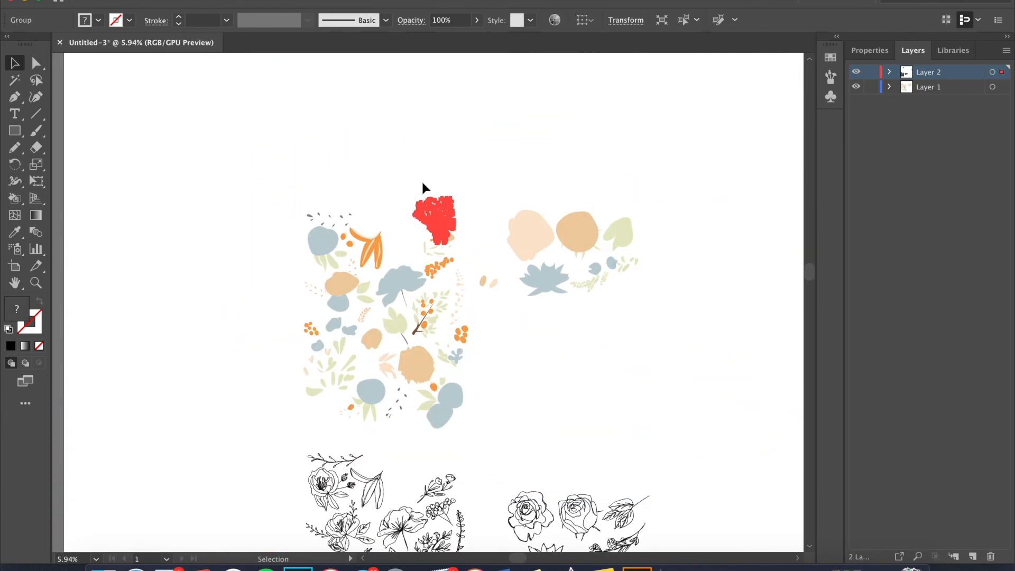
{"action": "scroll", "coordinate": [594, 211], "scroll_direction": "right", "scroll_amount": 3}
{"action": "scroll", "coordinate": [594, 211], "scroll_direction": "down", "scroll_amount": 3}
{"action": "left_click_drag", "start_coordinate": [356, 148], "coordinate": [760, 297]}
{"action": "left_click", "coordinate": [629, 317]}
Step: Group the long drooping leaves' line art and align it over the matching orange leaf shapes
{"action": "scroll", "coordinate": [339, 312], "scroll_direction": "up", "scroll_amount": 6}
{"action": "scroll", "coordinate": [395, 225], "scroll_direction": "down", "scroll_amount": 4}
{"action": "mouse_move", "coordinate": [379, 308]}
{"action": "left_mouse_down"}
{"action": "mouse_move", "coordinate": [363, 370]}
{"action": "mouse_move", "coordinate": [488, 220]}
{"action": "left_mouse_up"}
{"action": "key", "text": "super+g"}
{"action": "scroll", "coordinate": [488, 220], "scroll_direction": "down", "scroll_amount": 6}
{"action": "left_click_drag", "start_coordinate": [442, 505], "coordinate": [397, 117]}
{"action": "scroll", "coordinate": [397, 116], "scroll_direction": "up", "scroll_amount": 8}
{"action": "left_click_drag", "start_coordinate": [421, 159], "coordinate": [408, 154]}
{"action": "left_click", "coordinate": [497, 170]}
Step: Group the long leaves' line art with its orange shapes and move it beside the finished magnolia
{"action": "left_click_drag", "start_coordinate": [293, 75], "coordinate": [485, 308]}
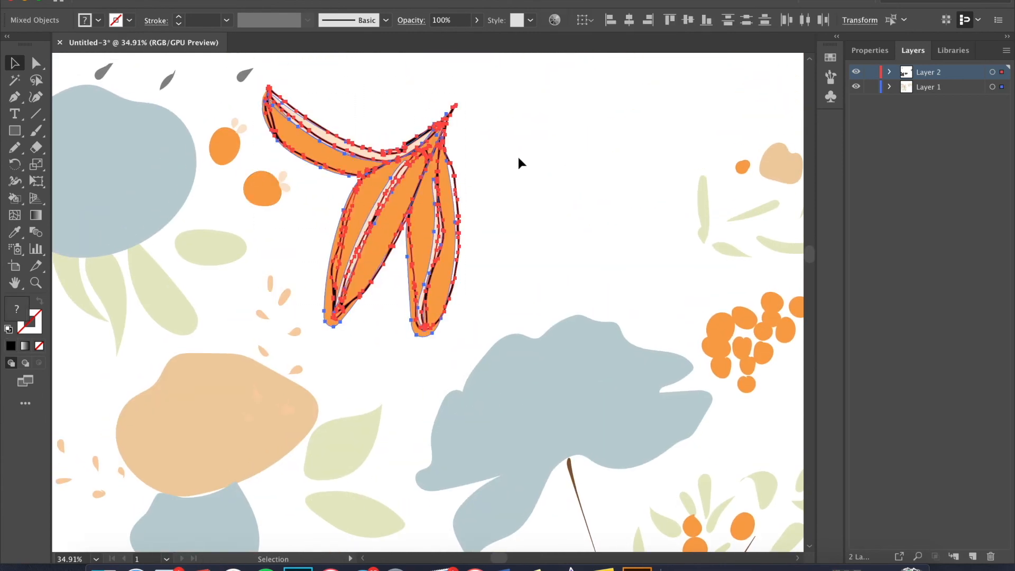
{"action": "key", "text": "super+g"}
{"action": "scroll", "coordinate": [542, 125], "scroll_direction": "down", "scroll_amount": 6}
{"action": "scroll", "coordinate": [302, 332], "scroll_direction": "right", "scroll_amount": 10}
{"action": "mouse_move", "coordinate": [459, 126]}
{"action": "left_mouse_down"}
{"action": "mouse_move", "coordinate": [302, 331]}
{"action": "mouse_move", "coordinate": [608, 394]}
{"action": "left_mouse_up"}
{"action": "scroll", "coordinate": [302, 331], "scroll_direction": "right", "scroll_amount": 8}
{"action": "left_click", "coordinate": [615, 310]}
{"action": "scroll", "coordinate": [615, 296], "scroll_direction": "up", "scroll_amount": 8}
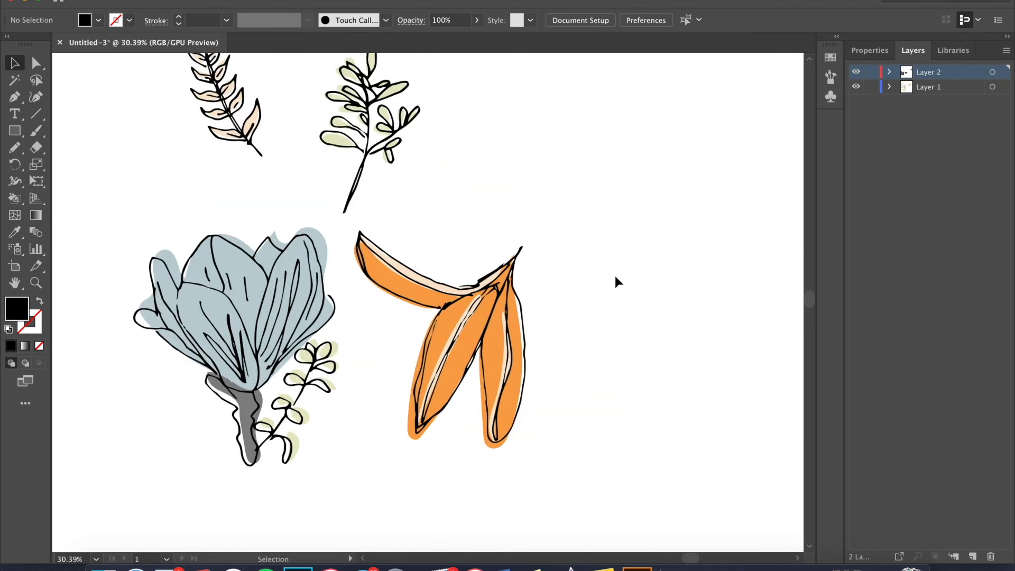
Step: Select the line art of the next flower in the larger sketch and group it
{"action": "scroll", "coordinate": [616, 275], "scroll_direction": "down", "scroll_amount": 2}
{"action": "scroll", "coordinate": [616, 276], "scroll_direction": "down", "scroll_amount": 8}
{"action": "scroll", "coordinate": [615, 276], "scroll_direction": "left", "scroll_amount": 8}
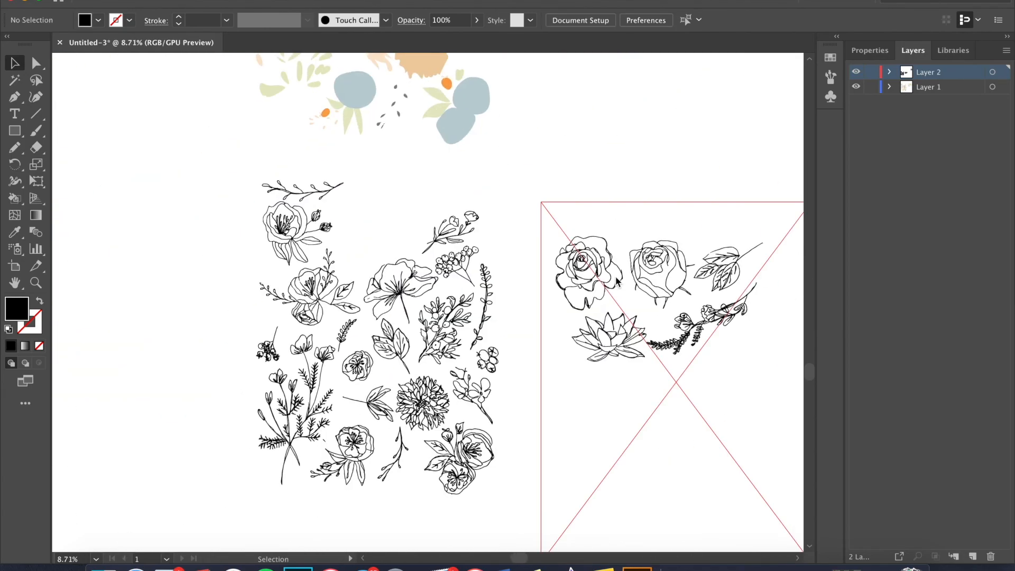
{"action": "scroll", "coordinate": [439, 249], "scroll_direction": "up", "scroll_amount": 8}
{"action": "left_click_drag", "start_coordinate": [366, 269], "coordinate": [329, 231]}
{"action": "key", "text": "super+g"}
Step: Move the newly grouped flower line art up to its coloured shapes and adjust the alignment
{"action": "scroll", "coordinate": [477, 251], "scroll_direction": "down", "scroll_amount": 8}
{"action": "left_click_drag", "start_coordinate": [472, 243], "coordinate": [477, 126]}
{"action": "scroll", "coordinate": [477, 126], "scroll_direction": "up", "scroll_amount": 8}
{"action": "left_click_drag", "start_coordinate": [455, 335], "coordinate": [423, 197]}
{"action": "scroll", "coordinate": [442, 193], "scroll_direction": "up", "scroll_amount": 4}
{"action": "left_click_drag", "start_coordinate": [479, 156], "coordinate": [495, 161]}
{"action": "left_click", "coordinate": [576, 164]}
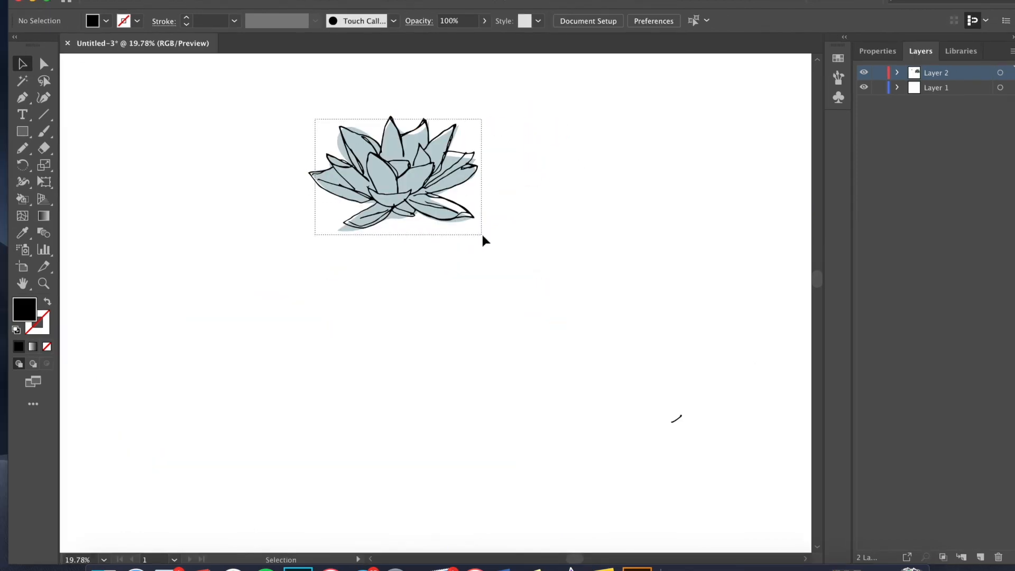
Step: Select the succulent's line art with its blue fill and move it in among the finished coloured flowers
{"action": "left_click_drag", "start_coordinate": [483, 237], "coordinate": [548, 93]}
{"action": "left_click", "coordinate": [335, 187]}
{"action": "scroll", "coordinate": [334, 188], "scroll_direction": "right", "scroll_amount": 4}
{"action": "left_click_drag", "start_coordinate": [348, 212], "coordinate": [369, 192]}
{"action": "left_click", "coordinate": [453, 136]}
{"action": "scroll", "coordinate": [453, 136], "scroll_direction": "down", "scroll_amount": 5}
{"action": "scroll", "coordinate": [453, 136], "scroll_direction": "right", "scroll_amount": 4}
{"action": "scroll", "coordinate": [453, 136], "scroll_direction": "right", "scroll_amount": 2}
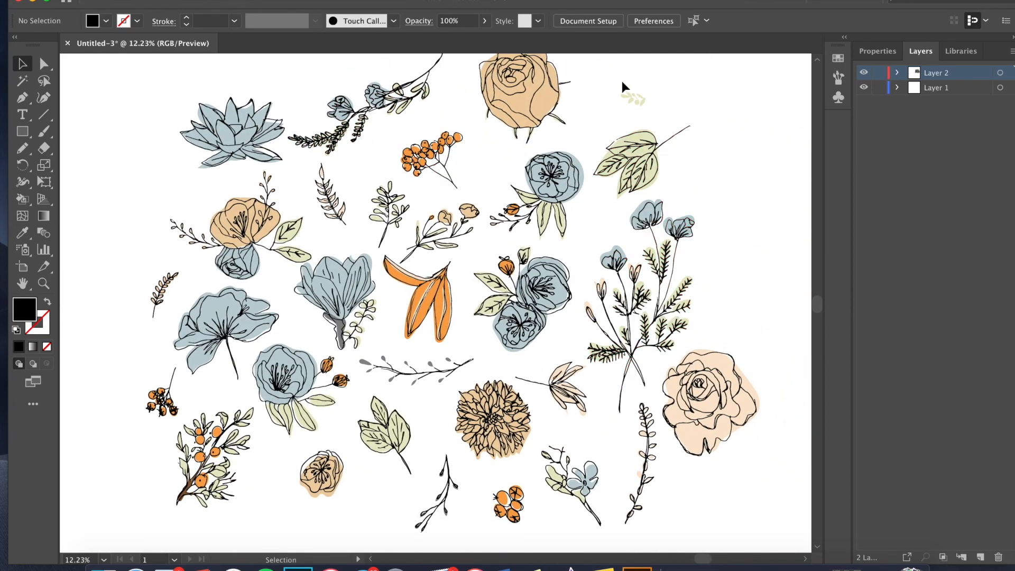
Step: Delete the leftover pale green leaf shapes beside the beige rose
{"action": "left_click_drag", "start_coordinate": [623, 82], "coordinate": [653, 116]}
{"action": "key", "text": "Delete"}
{"action": "scroll", "coordinate": [653, 117], "scroll_direction": "left", "scroll_amount": 1}
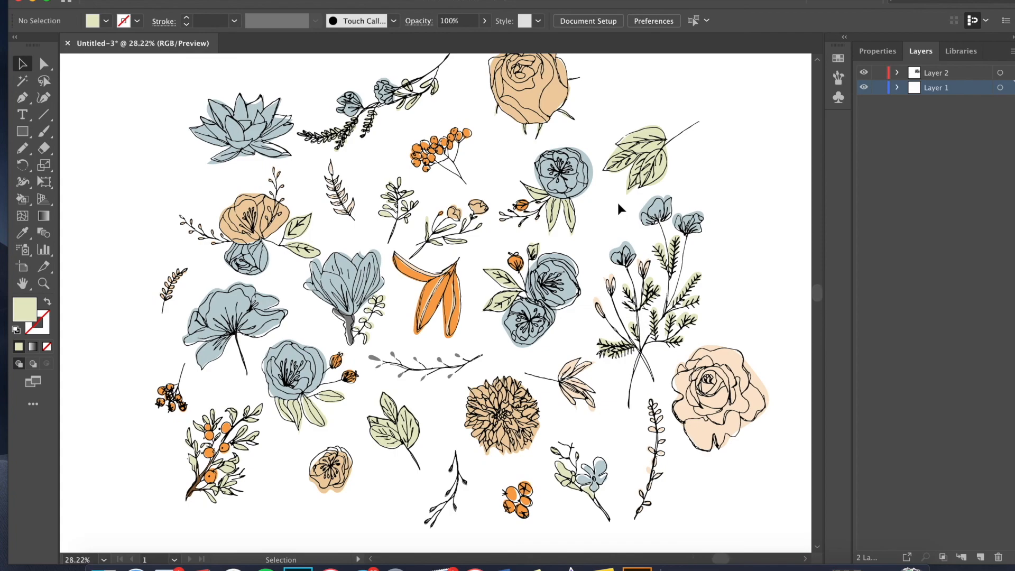
Step: Look over the finished flower collection and the partly filled cream pattern background
{"action": "scroll", "coordinate": [619, 208], "scroll_direction": "up", "scroll_amount": 4}
{"action": "scroll", "coordinate": [594, 247], "scroll_direction": "right", "scroll_amount": 4}
{"action": "scroll", "coordinate": [725, 202], "scroll_direction": "down", "scroll_amount": 3}
{"action": "scroll", "coordinate": [725, 202], "scroll_direction": "left", "scroll_amount": 4}
{"action": "scroll", "coordinate": [487, 340], "scroll_direction": "down", "scroll_amount": 4}
{"action": "scroll", "coordinate": [479, 328], "scroll_direction": "down", "scroll_amount": 3}
{"action": "scroll", "coordinate": [478, 329], "scroll_direction": "left", "scroll_amount": 3}
{"action": "scroll", "coordinate": [476, 328], "scroll_direction": "up", "scroll_amount": 5}
{"action": "scroll", "coordinate": [479, 331], "scroll_direction": "right", "scroll_amount": 2}
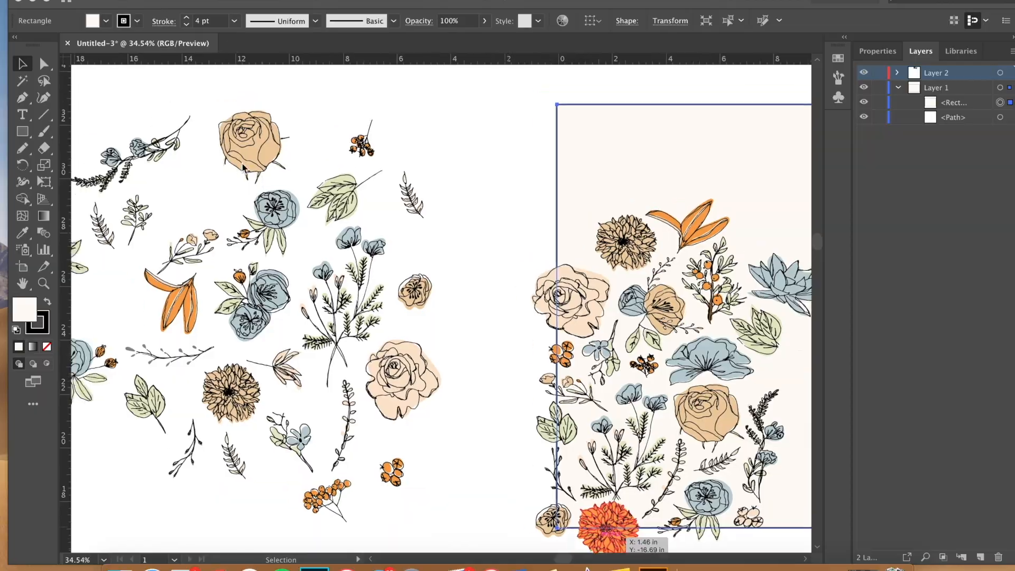
{"action": "scroll", "coordinate": [373, 222], "scroll_direction": "left", "scroll_amount": 1}
{"action": "scroll", "coordinate": [371, 249], "scroll_direction": "right", "scroll_amount": 5}
{"action": "scroll", "coordinate": [371, 248], "scroll_direction": "down", "scroll_amount": 3}
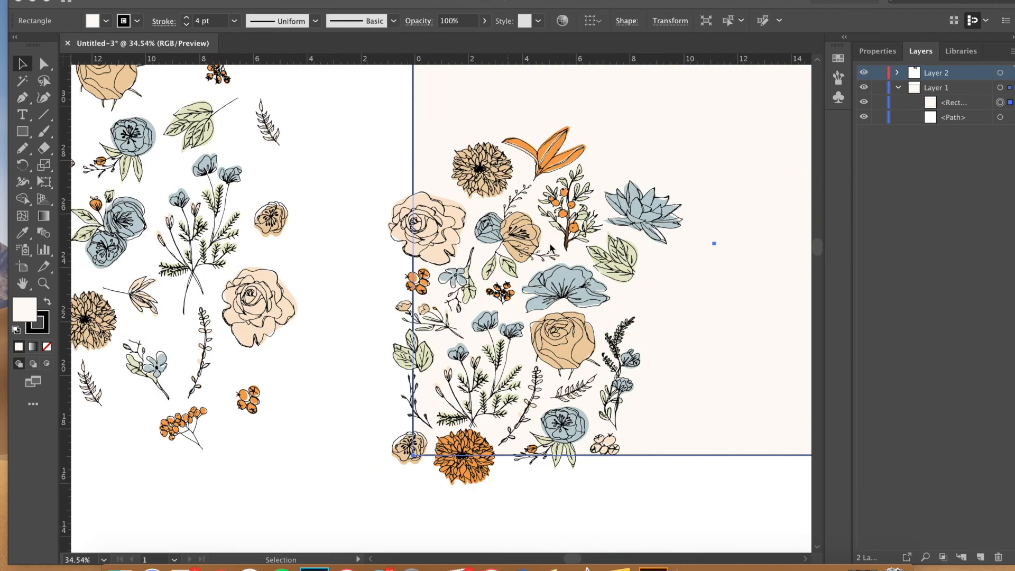
Step: Place a copy of the blue flower with orange buds on the pattern background, near the upper-left dahlia
{"action": "scroll", "coordinate": [551, 248], "scroll_direction": "left", "scroll_amount": 3}
{"action": "scroll", "coordinate": [463, 217], "scroll_direction": "left", "scroll_amount": 5}
{"action": "scroll", "coordinate": [462, 217], "scroll_direction": "up", "scroll_amount": 1}
{"action": "scroll", "coordinate": [462, 217], "scroll_direction": "right", "scroll_amount": 3}
{"action": "scroll", "coordinate": [463, 217], "scroll_direction": "up", "scroll_amount": 2}
{"action": "scroll", "coordinate": [463, 216], "scroll_direction": "left", "scroll_amount": 3}
{"action": "scroll", "coordinate": [463, 216], "scroll_direction": "down", "scroll_amount": 2}
{"action": "left_click", "coordinate": [165, 295]}
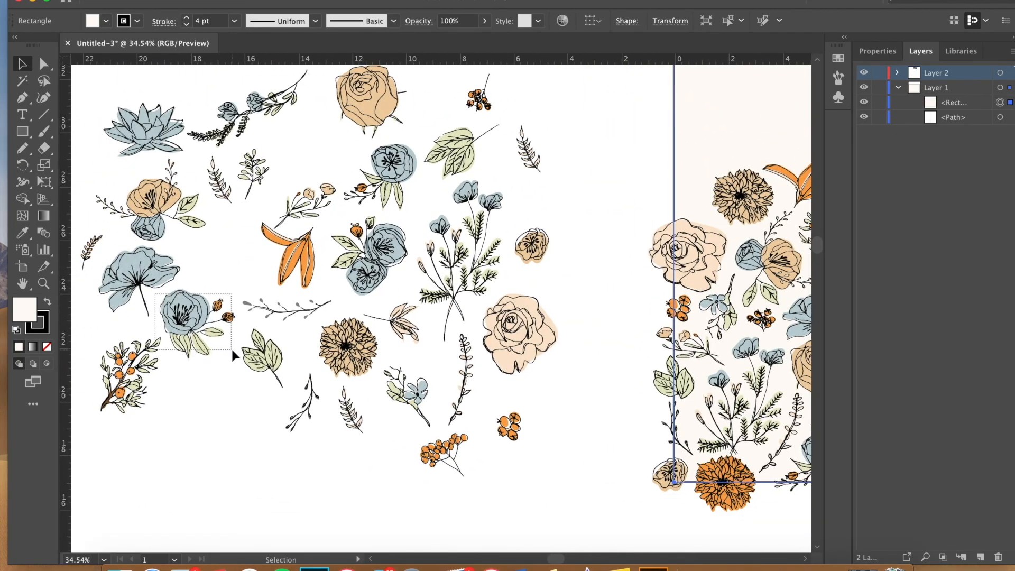
{"action": "left_click_drag", "start_coordinate": [238, 336], "coordinate": [239, 335]}
{"action": "left_click", "coordinate": [195, 364]}
{"action": "left_click", "coordinate": [189, 319]}
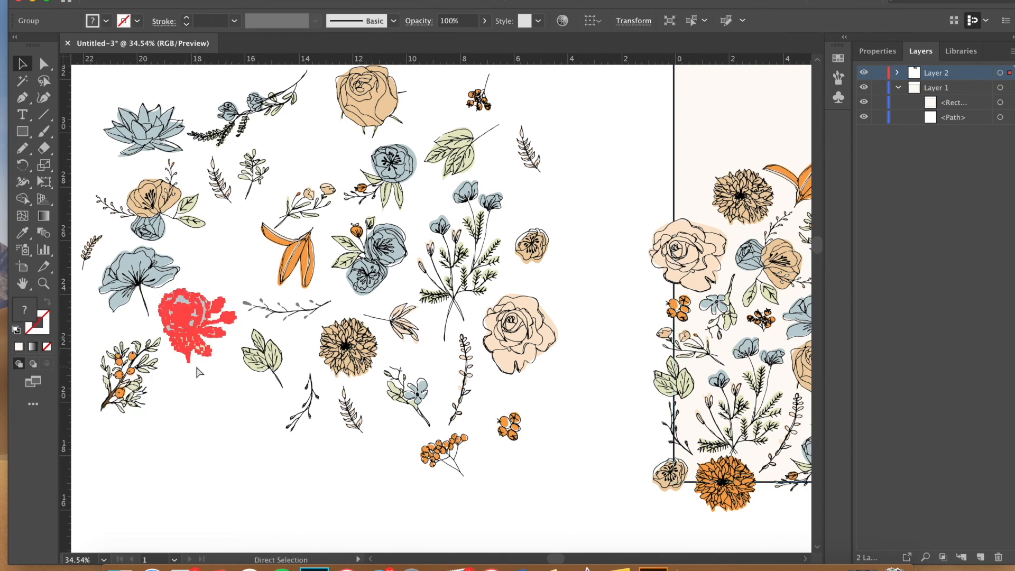
{"action": "left_click_drag", "start_coordinate": [187, 318], "coordinate": [605, 204]}
{"action": "scroll", "coordinate": [605, 205], "scroll_direction": "right", "scroll_amount": 5}
{"action": "scroll", "coordinate": [605, 205], "scroll_direction": "up", "scroll_amount": 1}
{"action": "left_click_drag", "start_coordinate": [432, 241], "coordinate": [498, 213]}
Step: Rotate the blue flower counterclockwise so its buds point up, and settle it across the background's left edge above the pale rose
{"action": "key", "text": "e"}
{"action": "left_click_drag", "start_coordinate": [556, 196], "coordinate": [548, 186]}
{"action": "left_click_drag", "start_coordinate": [502, 209], "coordinate": [510, 211]}
{"action": "scroll", "coordinate": [540, 202], "scroll_direction": "right", "scroll_amount": 4}
{"action": "scroll", "coordinate": [540, 202], "scroll_direction": "down", "scroll_amount": 1}
{"action": "left_click_drag", "start_coordinate": [457, 172], "coordinate": [473, 227]}
{"action": "key", "text": "v"}
{"action": "left_click", "coordinate": [479, 169]}
{"action": "key", "text": "e"}
{"action": "key", "text": "v"}
{"action": "left_click", "coordinate": [489, 150]}
{"action": "left_click", "coordinate": [481, 163]}
{"action": "left_click", "coordinate": [483, 150]}
{"action": "left_click", "coordinate": [501, 143]}
{"action": "scroll", "coordinate": [582, 292], "scroll_direction": "right", "scroll_amount": 3}
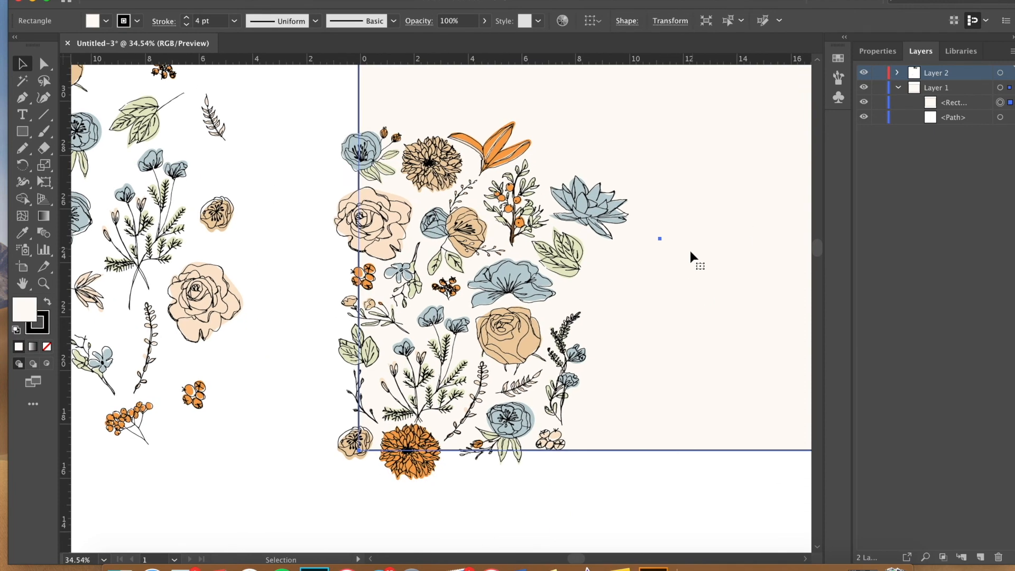
Step: Copy the green three-leaf sprig on the background's left edge in place and move the copy 20 in to the right
{"action": "scroll", "coordinate": [560, 364], "scroll_direction": "right", "scroll_amount": 2}
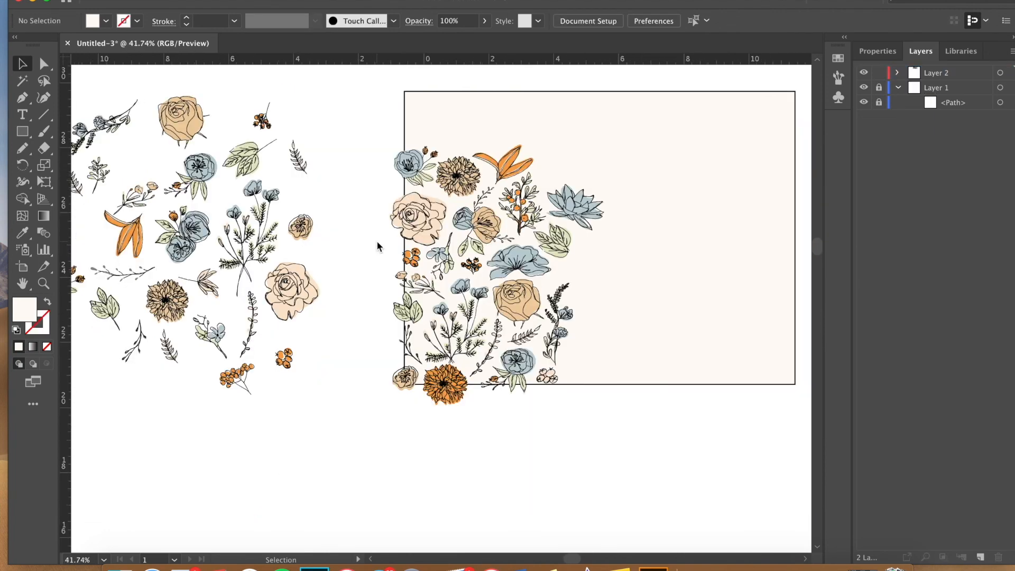
{"action": "scroll", "coordinate": [377, 246], "scroll_direction": "up", "scroll_amount": 3}
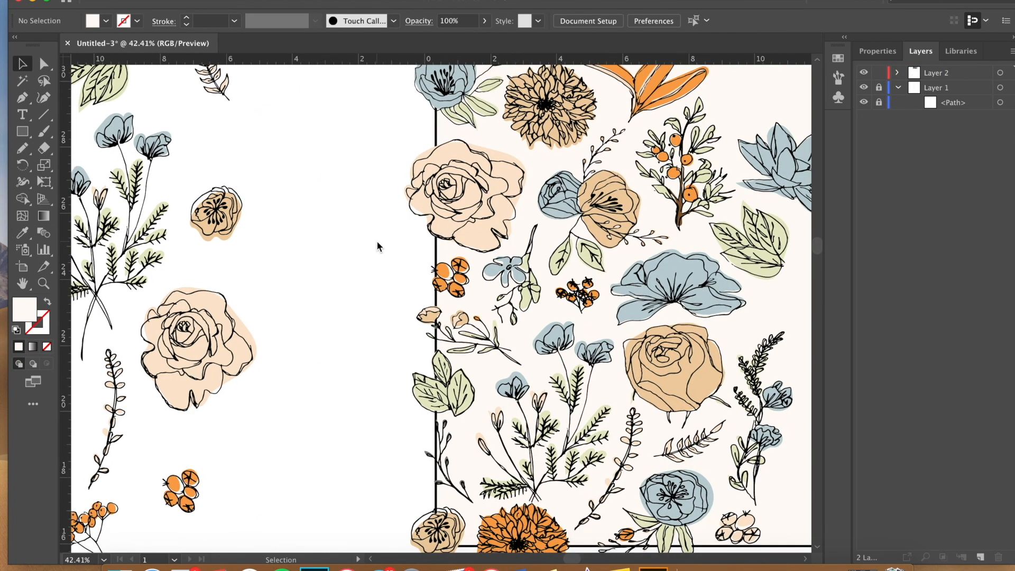
{"action": "scroll", "coordinate": [377, 246], "scroll_direction": "right", "scroll_amount": 5}
{"action": "scroll", "coordinate": [378, 246], "scroll_direction": "up", "scroll_amount": 2}
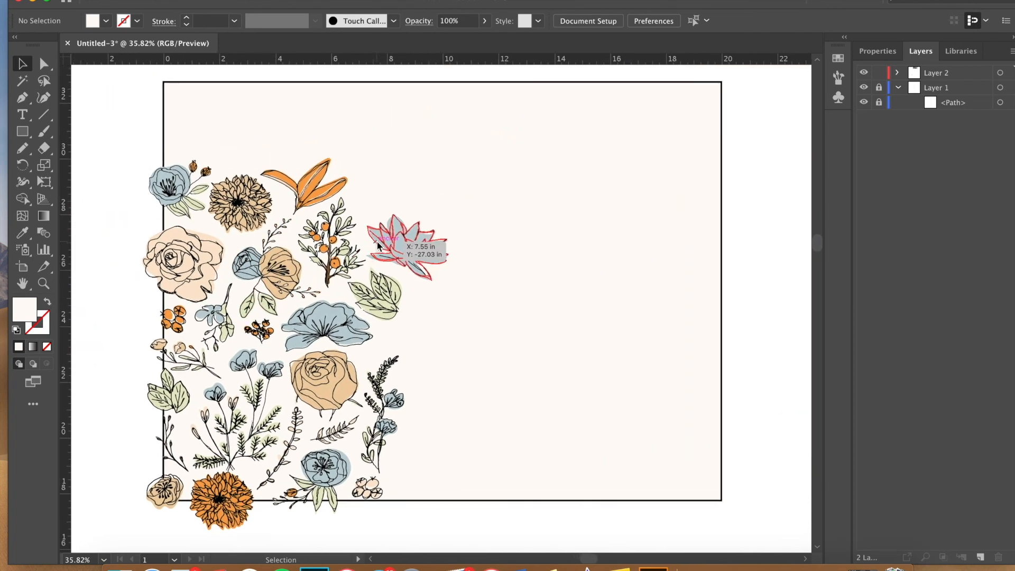
{"action": "scroll", "coordinate": [378, 246], "scroll_direction": "down", "scroll_amount": 1}
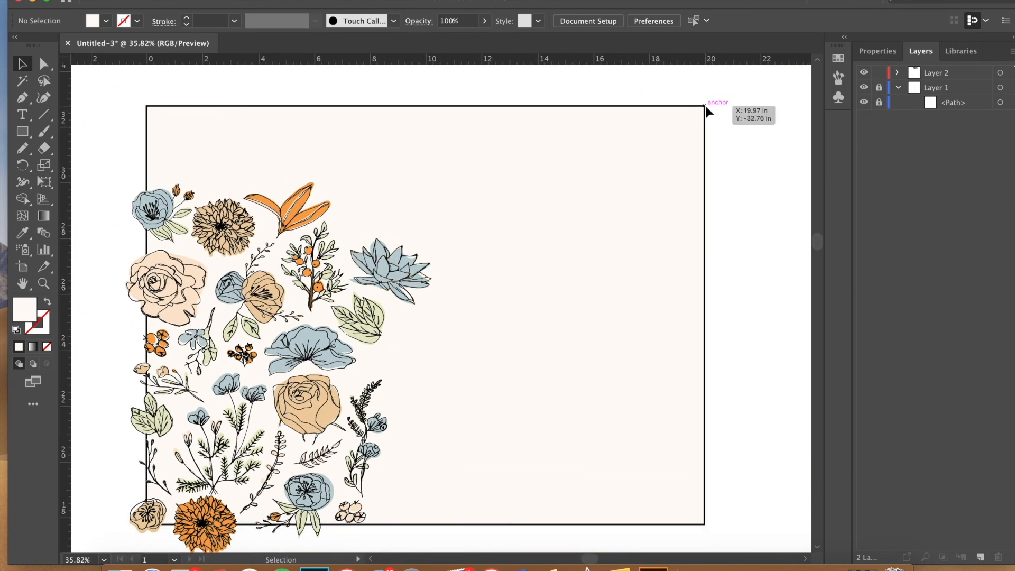
{"action": "scroll", "coordinate": [610, 196], "scroll_direction": "down", "scroll_amount": 1}
{"action": "scroll", "coordinate": [609, 196], "scroll_direction": "right", "scroll_amount": 1}
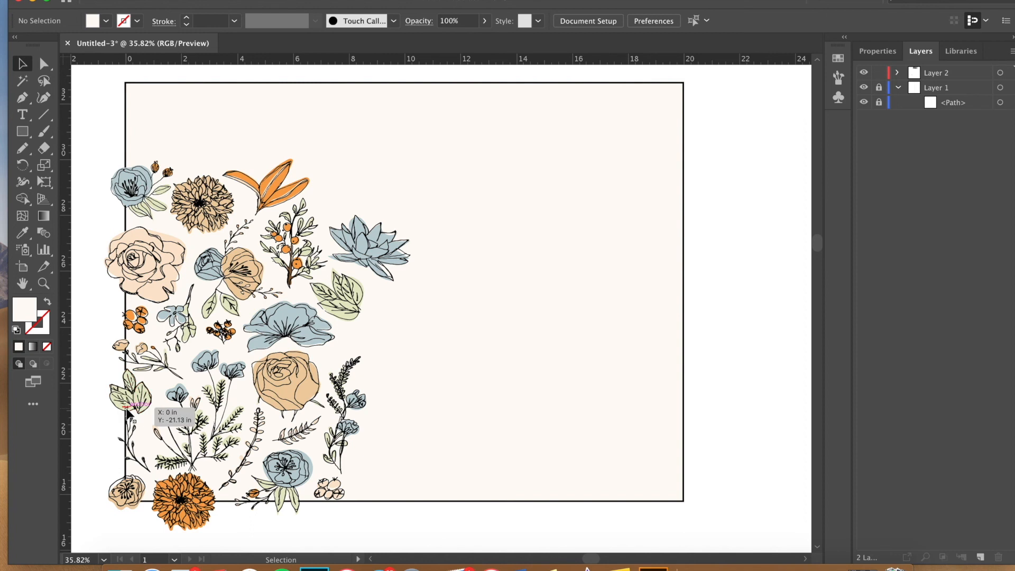
{"action": "left_click", "coordinate": [134, 402]}
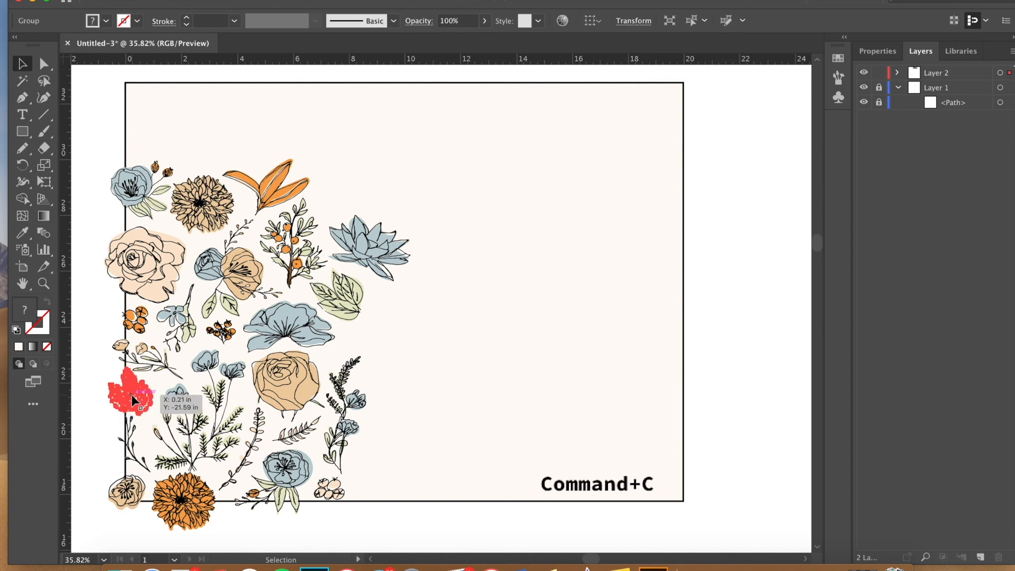
{"action": "key", "text": "shift+super+v"}
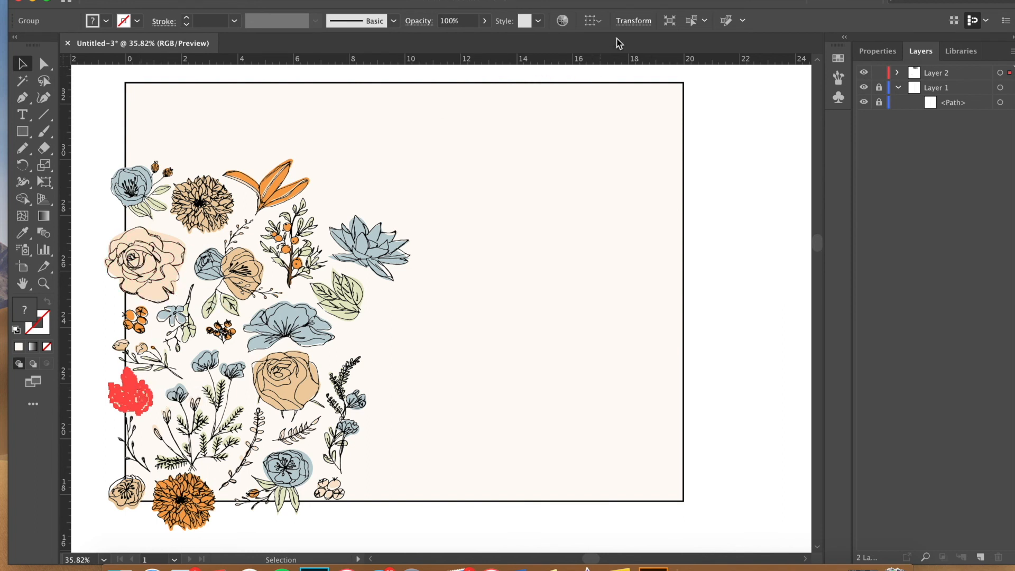
{"action": "left_click", "coordinate": [640, 20]}
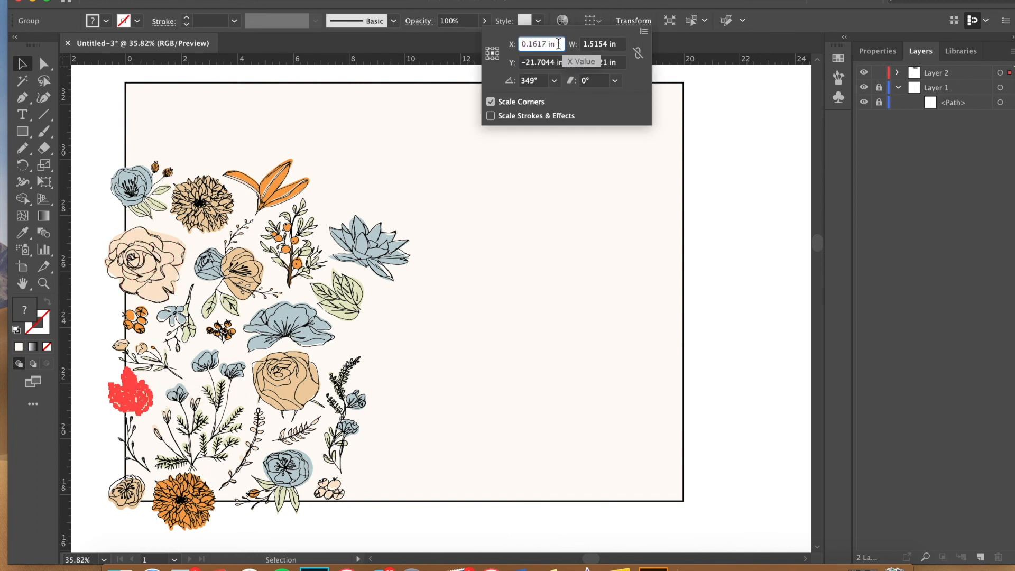
{"action": "type", "text": "+20"}
{"action": "key", "text": "Return"}
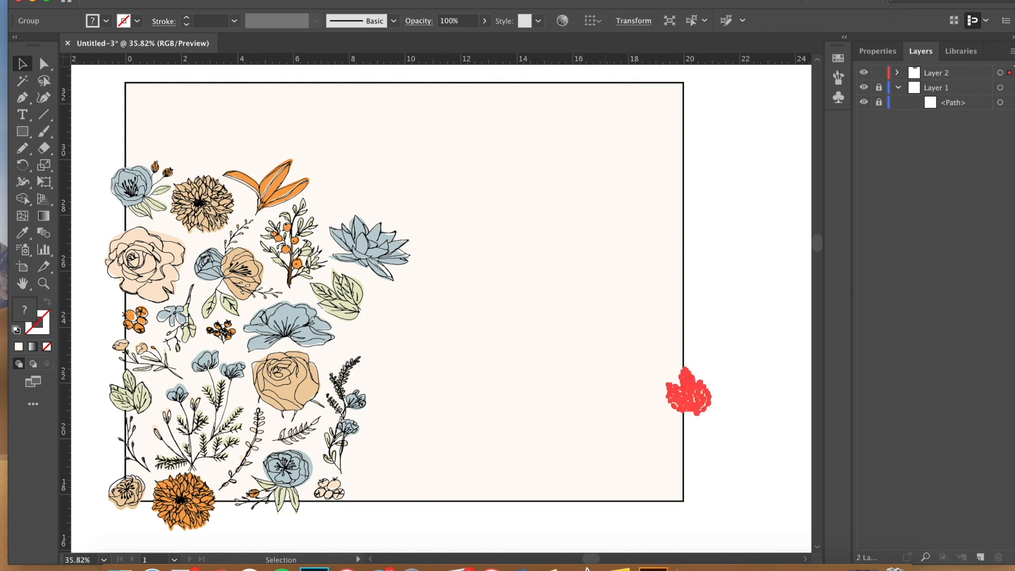
{"action": "left_click", "coordinate": [743, 339]}
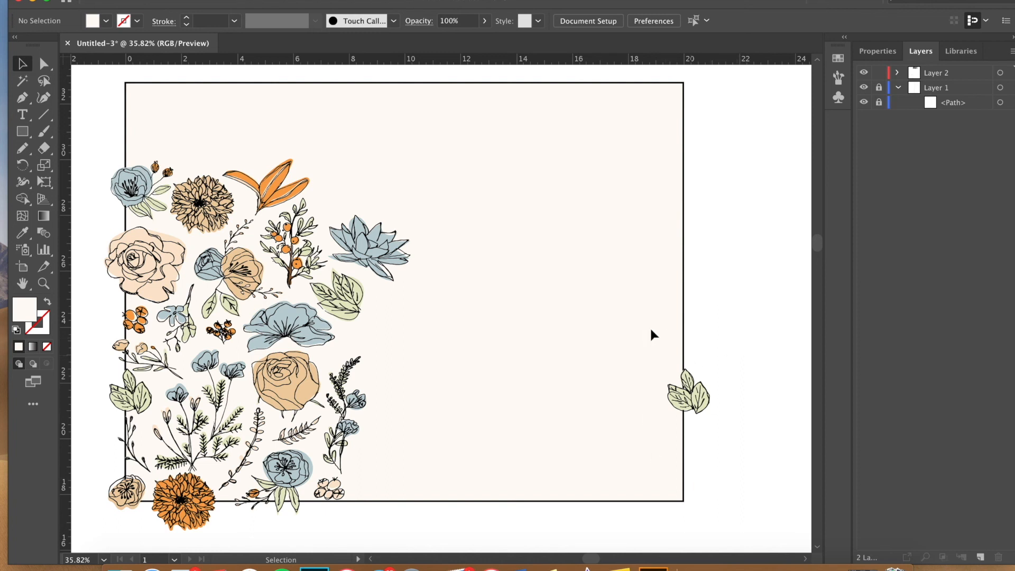
Step: Copy the twig, peach-bud sprig, orange berries, pale rose and blue flower on the left edge in place, shifting the copies 20 in right
{"action": "left_click", "coordinate": [126, 445]}
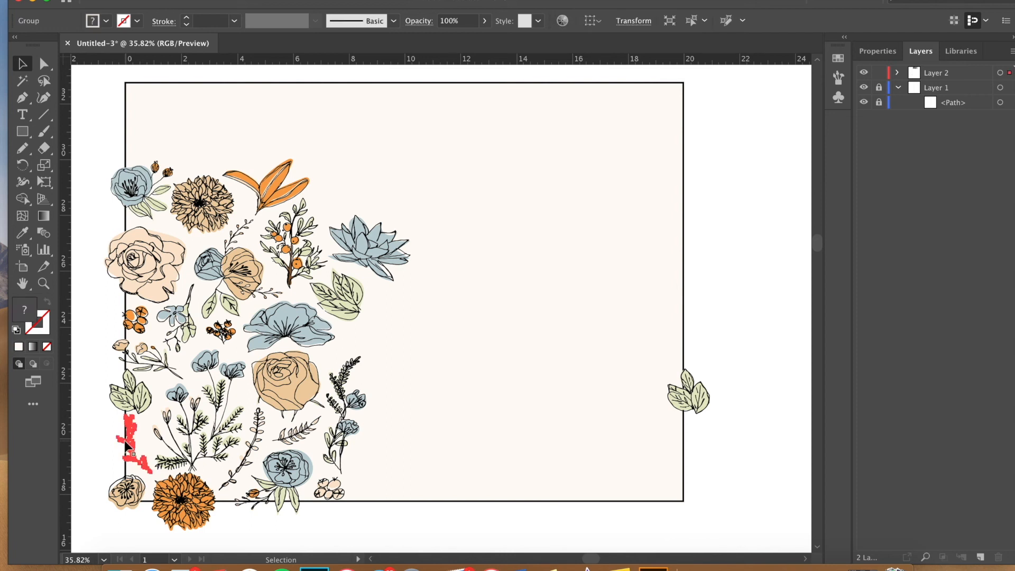
{"action": "left_click", "coordinate": [132, 354], "text": "shift"}
{"action": "left_click", "coordinate": [131, 311], "text": "shift"}
{"action": "left_click", "coordinate": [131, 269], "text": "shift"}
{"action": "left_click", "coordinate": [133, 189], "text": "shift"}
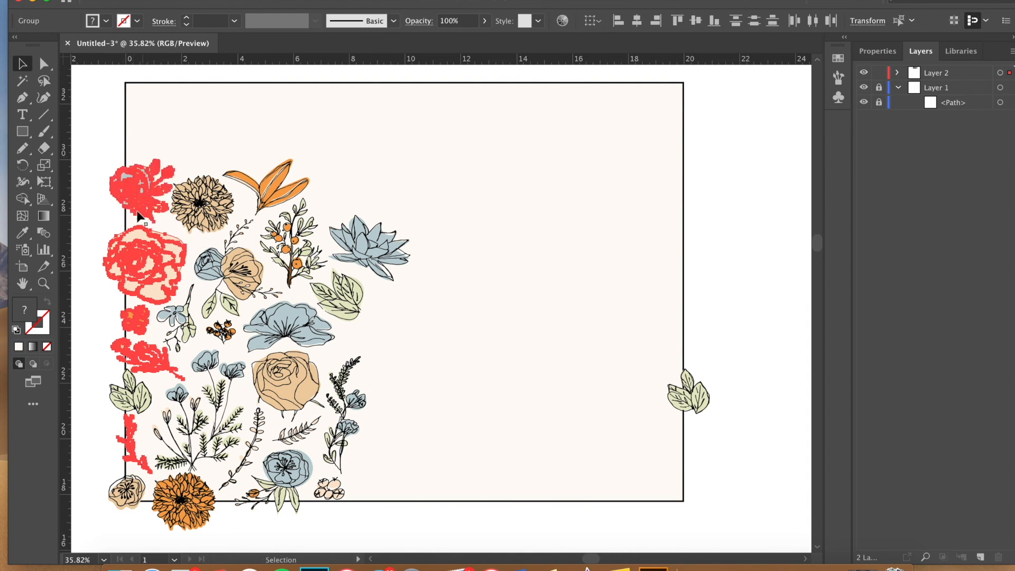
{"action": "key", "text": "super+c"}
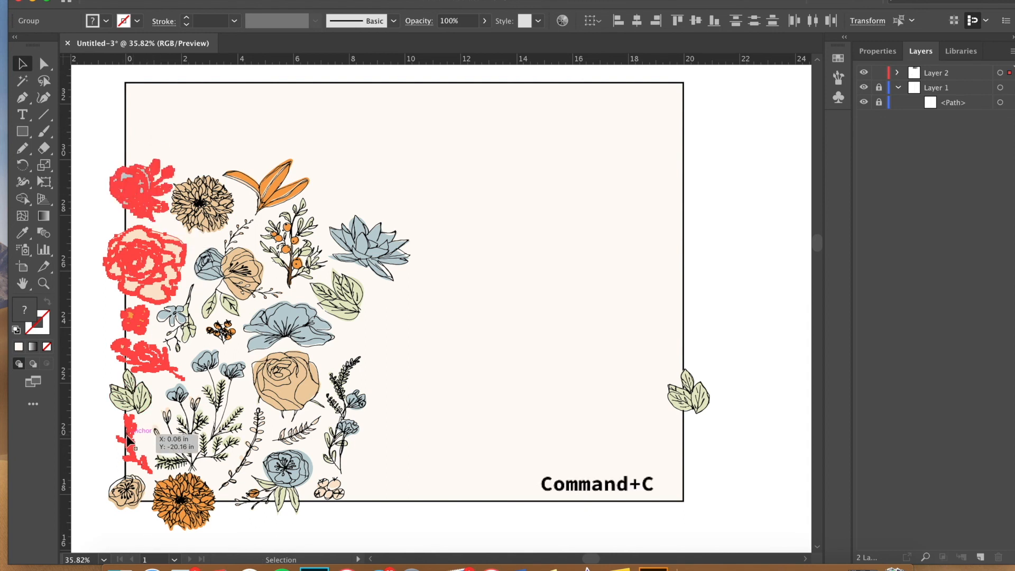
{"action": "key", "text": "shift+super+v"}
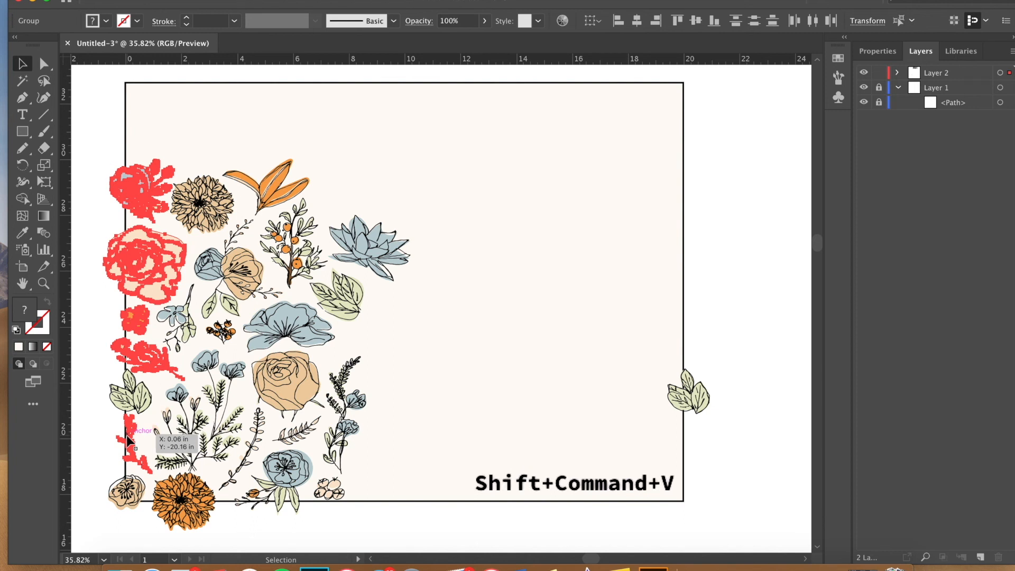
{"action": "left_click", "coordinate": [872, 21]}
{"action": "left_click", "coordinate": [797, 44]}
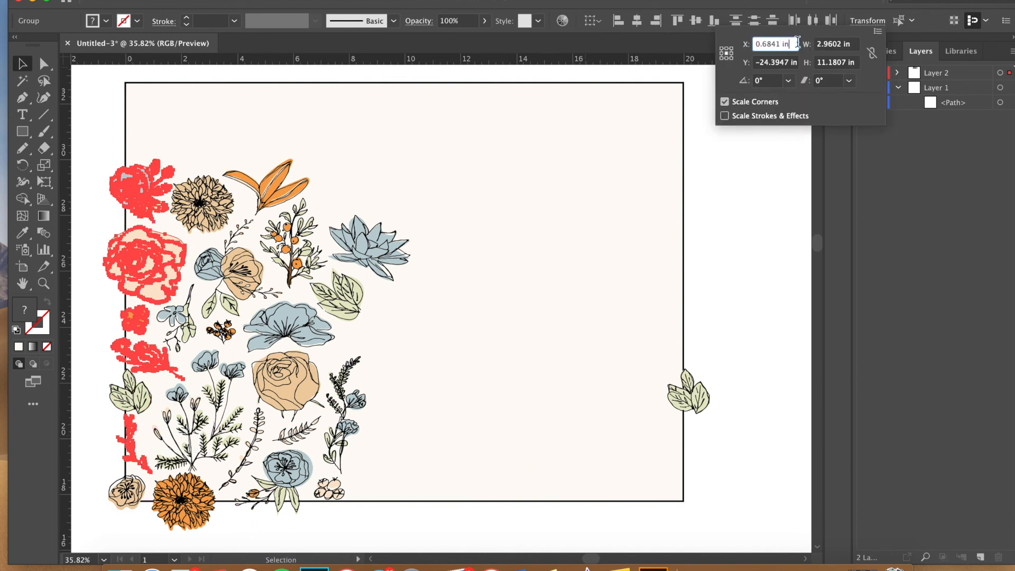
{"action": "type", "text": "+20"}
{"action": "key", "text": "Return"}
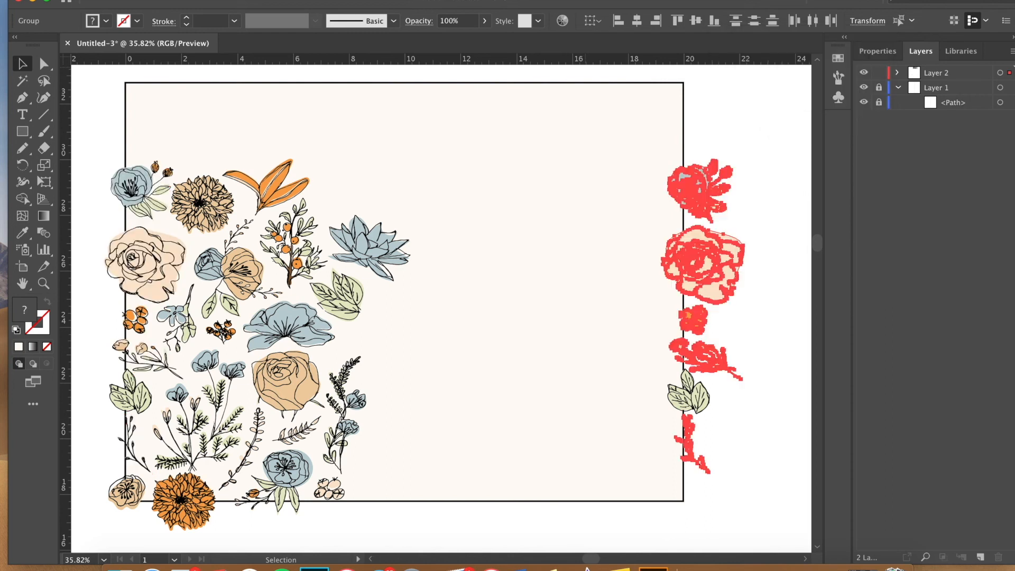
{"action": "left_click", "coordinate": [502, 176]}
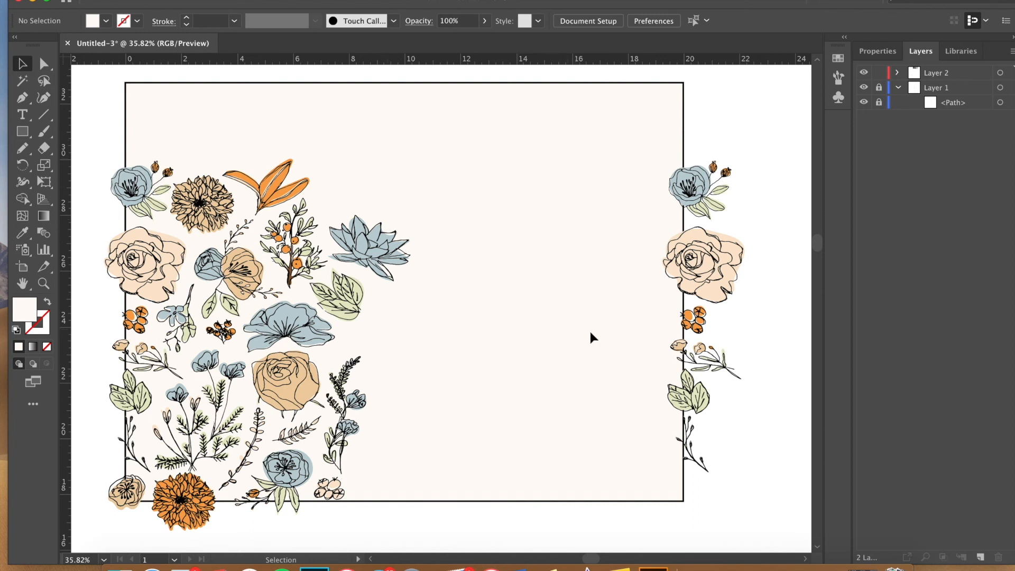
Step: Copy the small beige flower on the background's lower-left corner in place and move the copy up 15 in to the upper-left corner
{"action": "left_click", "coordinate": [126, 489]}
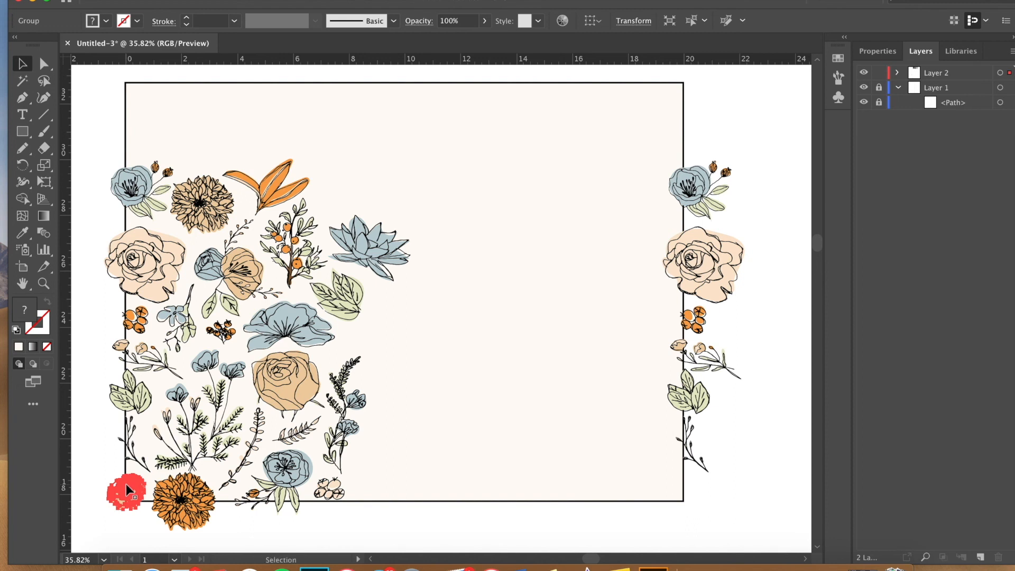
{"action": "key", "text": "super+c"}
{"action": "key", "text": "shift+super+v"}
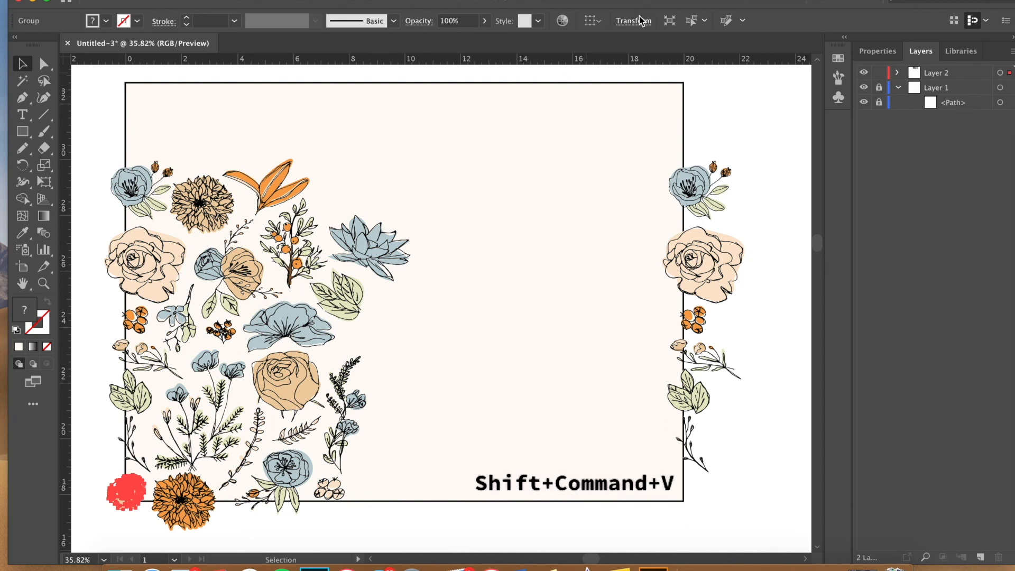
{"action": "left_click", "coordinate": [633, 20]}
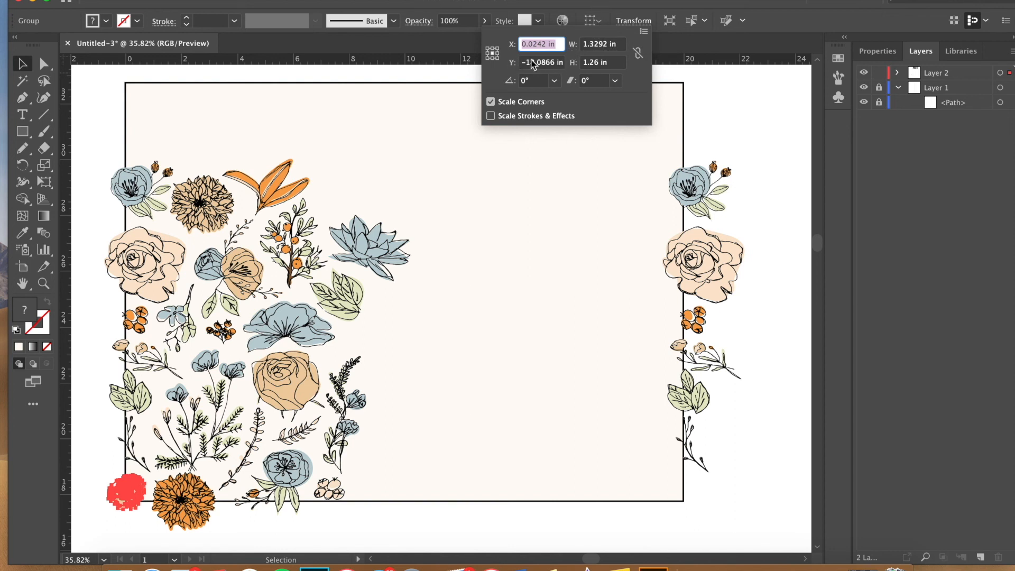
{"action": "left_click", "coordinate": [561, 63]}
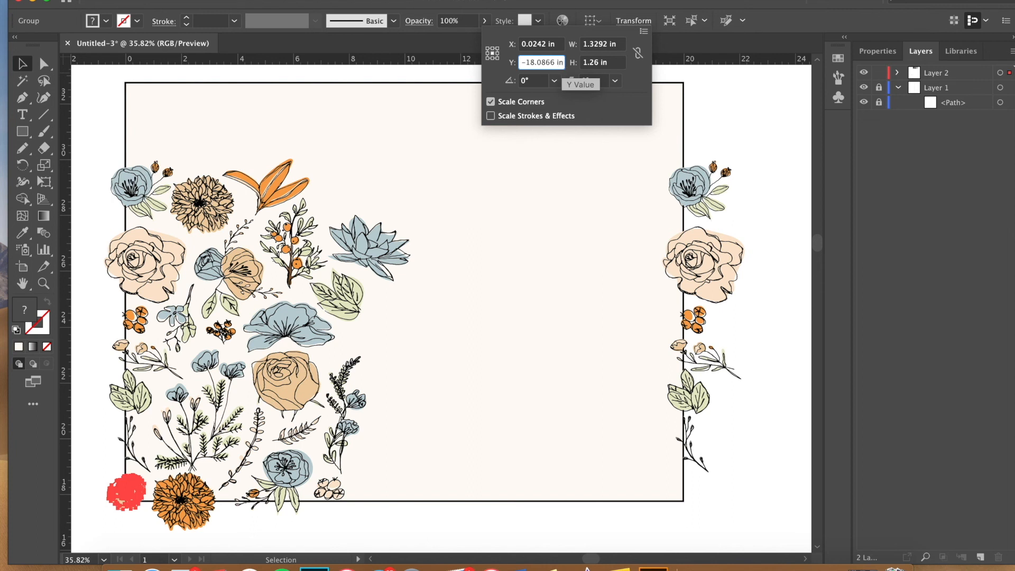
{"action": "type", "text": "-"}
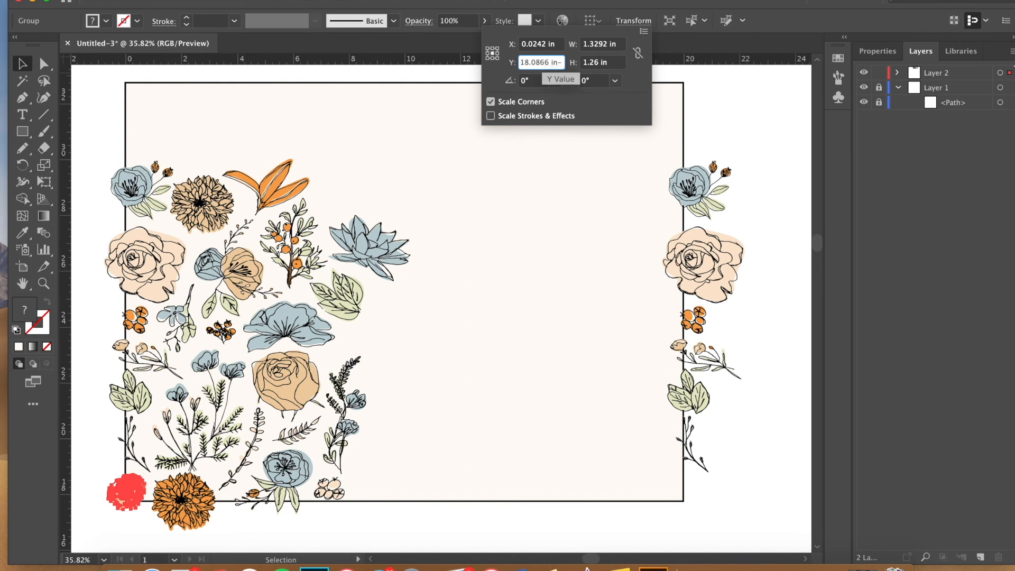
{"action": "type", "text": "15"}
{"action": "key", "text": "alt+Return"}
{"action": "scroll", "coordinate": [226, 134], "scroll_direction": "up", "scroll_amount": 1}
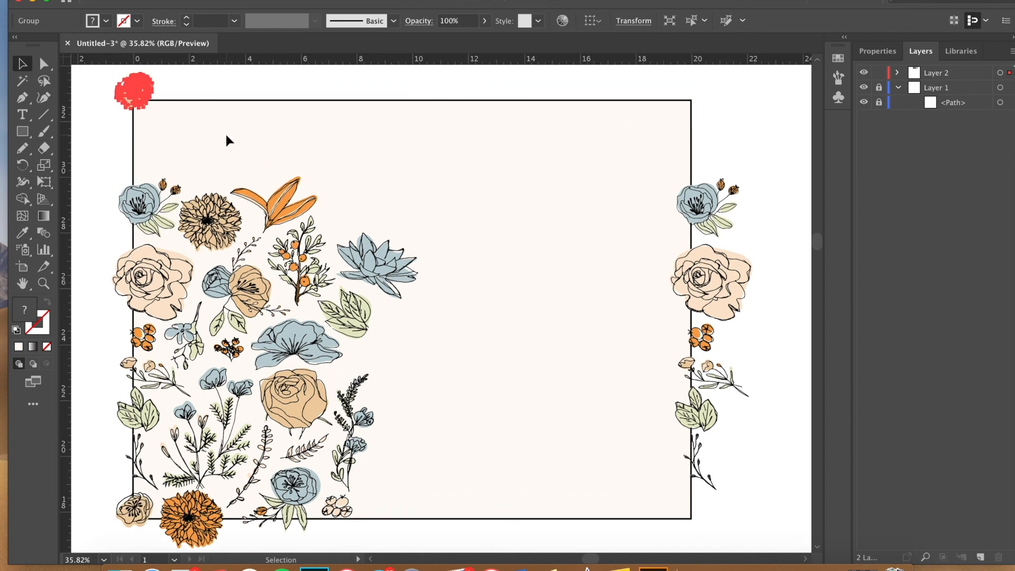
{"action": "left_click", "coordinate": [92, 131]}
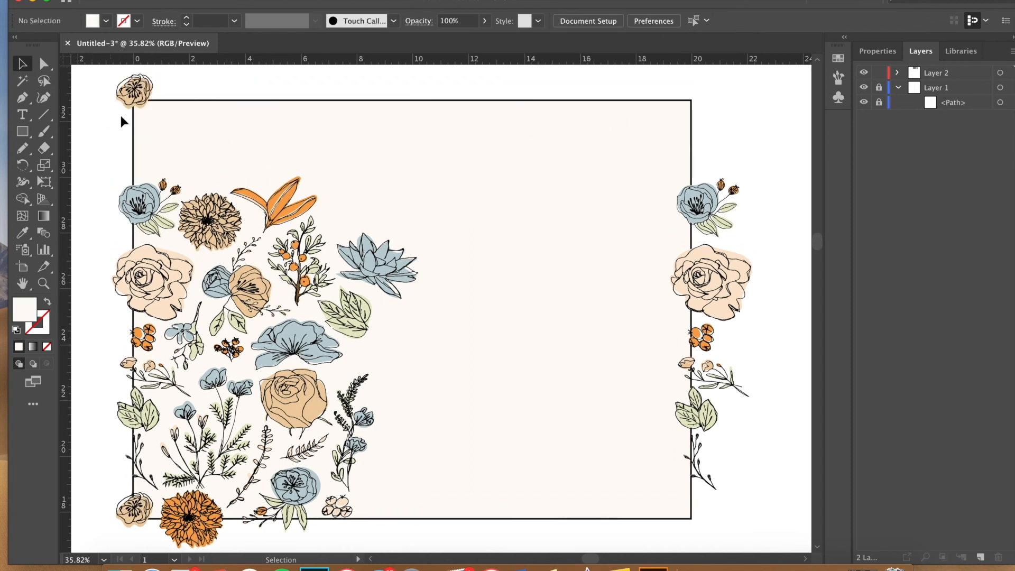
Step: Copy both beige flowers on the left corners and shift the copies 20 in right onto the background's right corners
{"action": "left_click", "coordinate": [140, 96]}
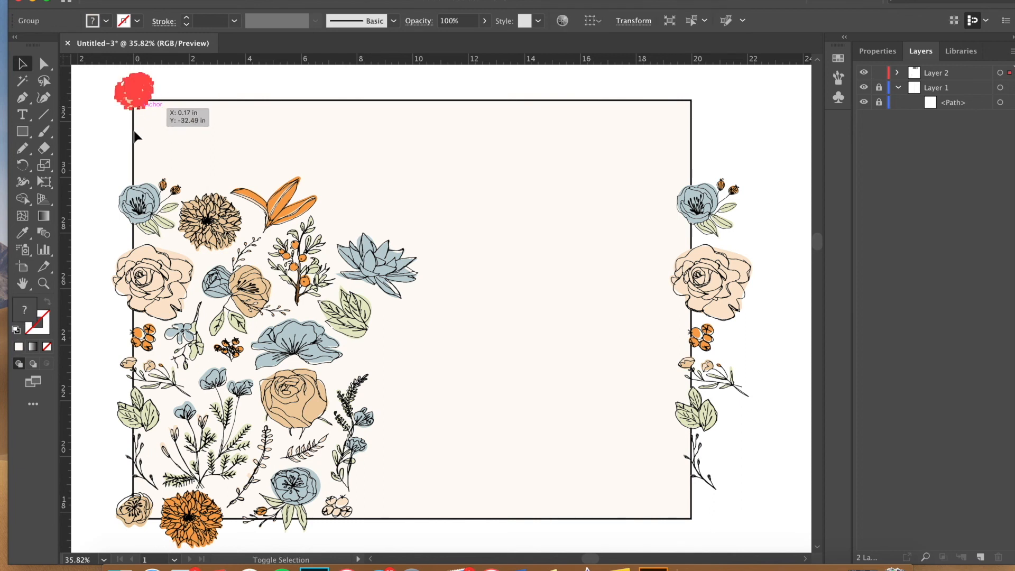
{"action": "left_click", "coordinate": [136, 500], "text": "shift"}
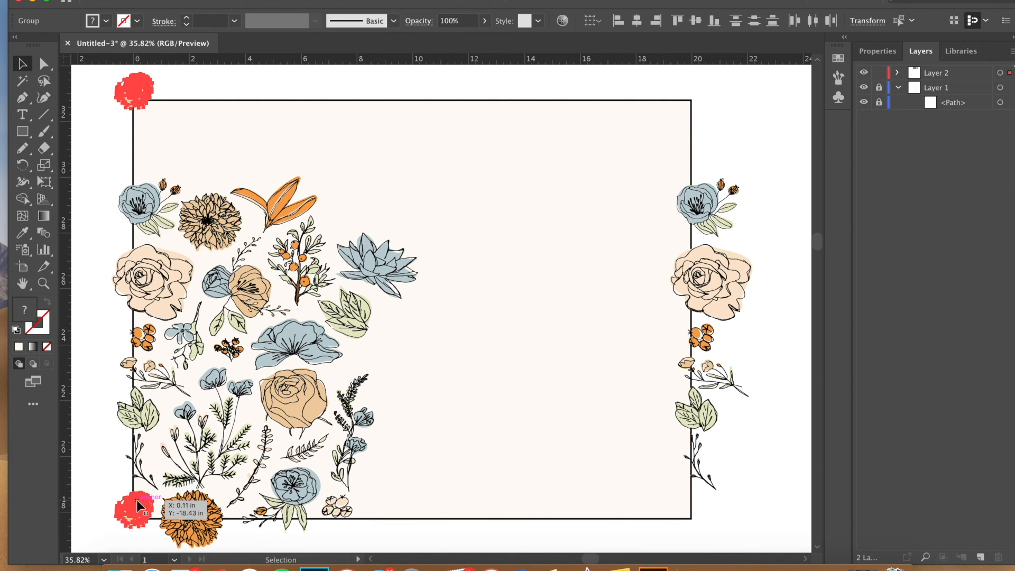
{"action": "left_click", "coordinate": [867, 21]}
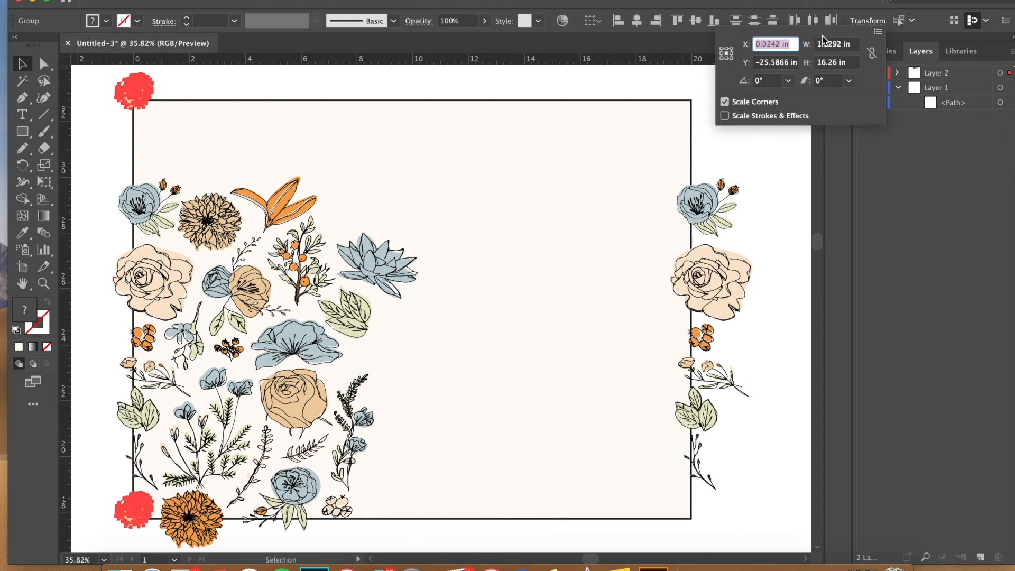
{"action": "left_click", "coordinate": [798, 63]}
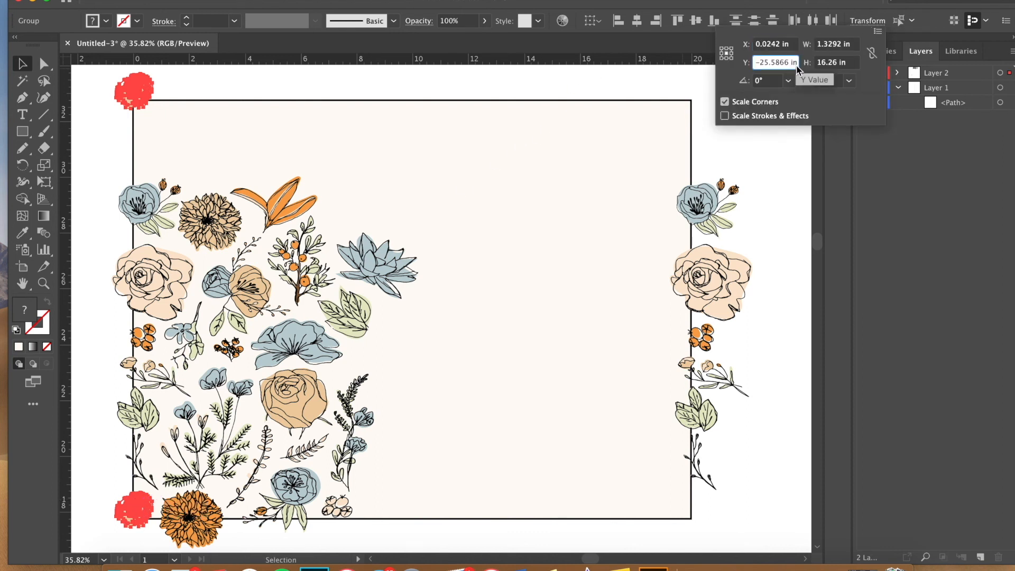
{"action": "left_click", "coordinate": [793, 47]}
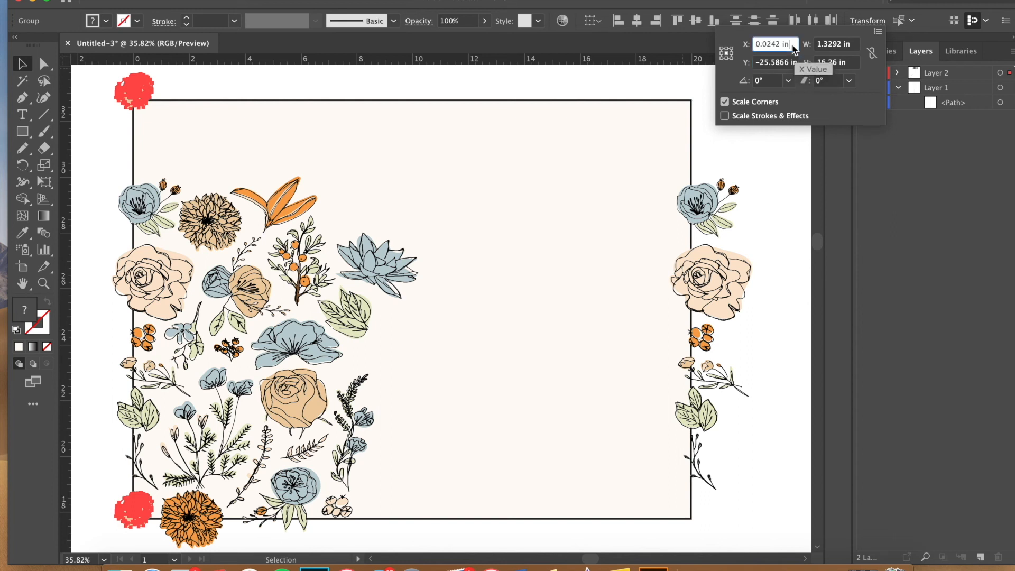
{"action": "type", "text": "+20"}
{"action": "key", "text": "Return"}
{"action": "left_click", "coordinate": [769, 110]}
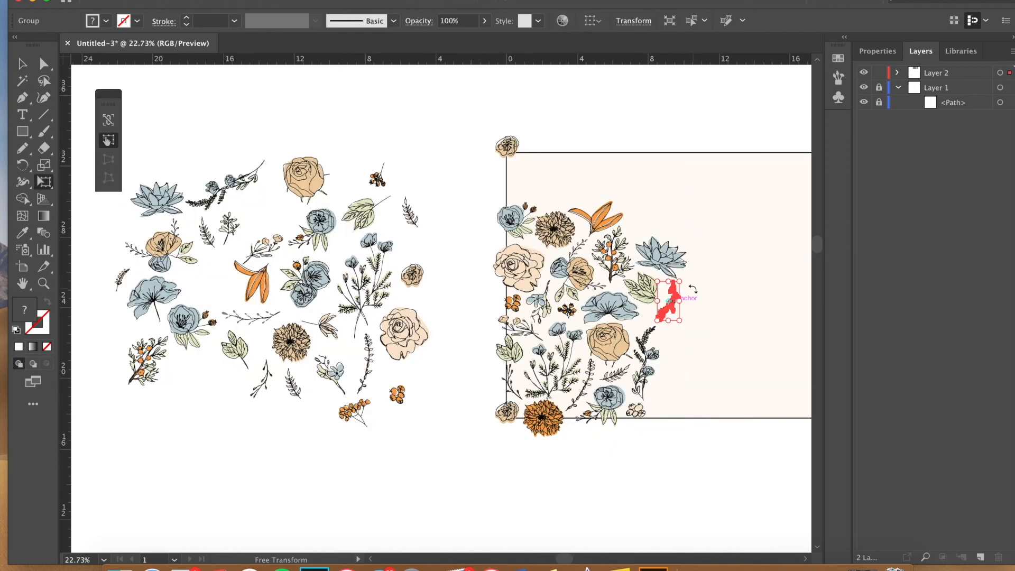
Step: Rotate the thin black twig clockwise and settle it between the green leaves below the blue succulent and the dark blue-flowered sprig
{"action": "left_click_drag", "start_coordinate": [683, 292], "coordinate": [671, 308]}
{"action": "key", "text": "v"}
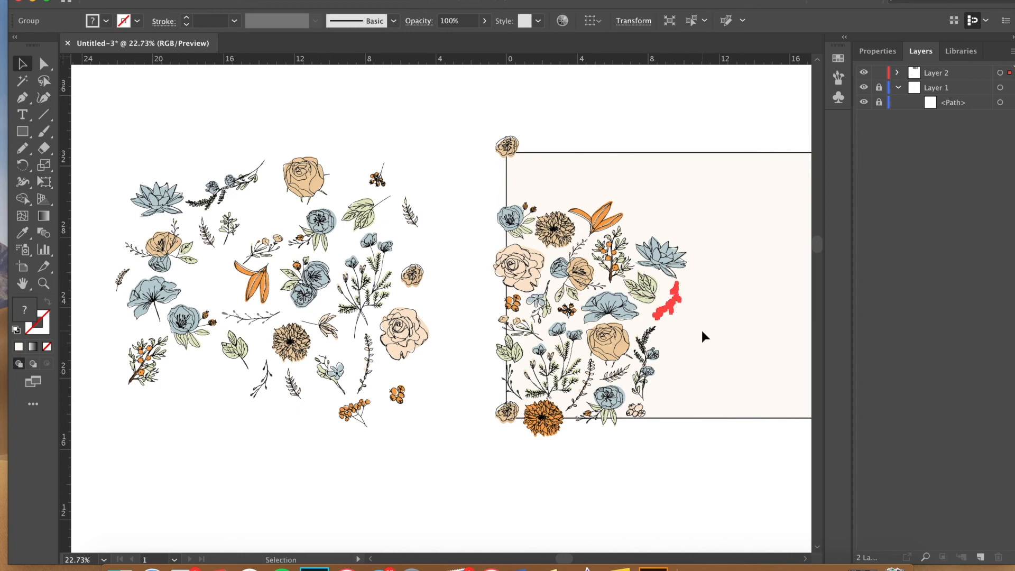
{"action": "left_click", "coordinate": [701, 328]}
{"action": "scroll", "coordinate": [702, 329], "scroll_direction": "up", "scroll_amount": 5}
{"action": "mouse_move", "coordinate": [579, 311]}
{"action": "left_mouse_down"}
{"action": "mouse_move", "coordinate": [549, 331]}
{"action": "mouse_move", "coordinate": [595, 300]}
{"action": "left_mouse_up"}
{"action": "key", "text": "e"}
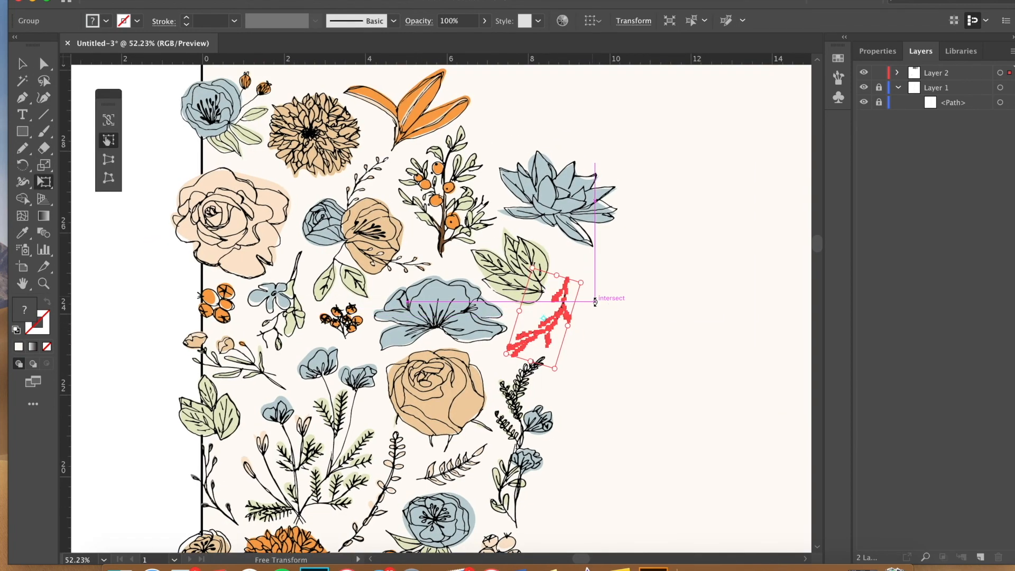
{"action": "key", "text": "v"}
{"action": "left_click", "coordinate": [607, 297]}
Step: Compare the source flower collection with the motifs placed on the background and its remaining empty area
{"action": "scroll", "coordinate": [607, 297], "scroll_direction": "up", "scroll_amount": 1}
{"action": "scroll", "coordinate": [607, 300], "scroll_direction": "down", "scroll_amount": 3}
{"action": "scroll", "coordinate": [607, 300], "scroll_direction": "left", "scroll_amount": 5}
{"action": "scroll", "coordinate": [608, 300], "scroll_direction": "left", "scroll_amount": 3}
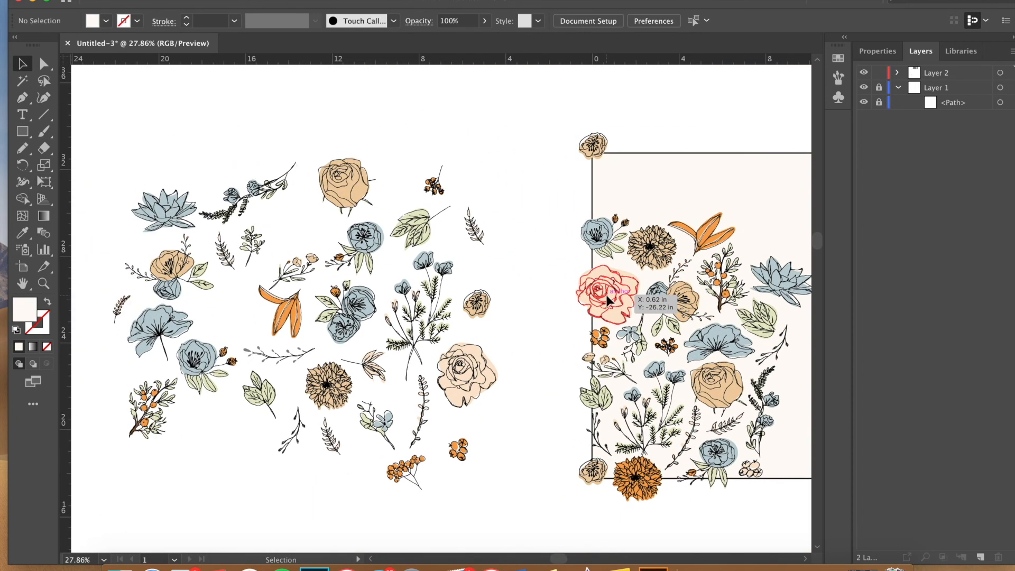
{"action": "scroll", "coordinate": [607, 301], "scroll_direction": "right", "scroll_amount": 10}
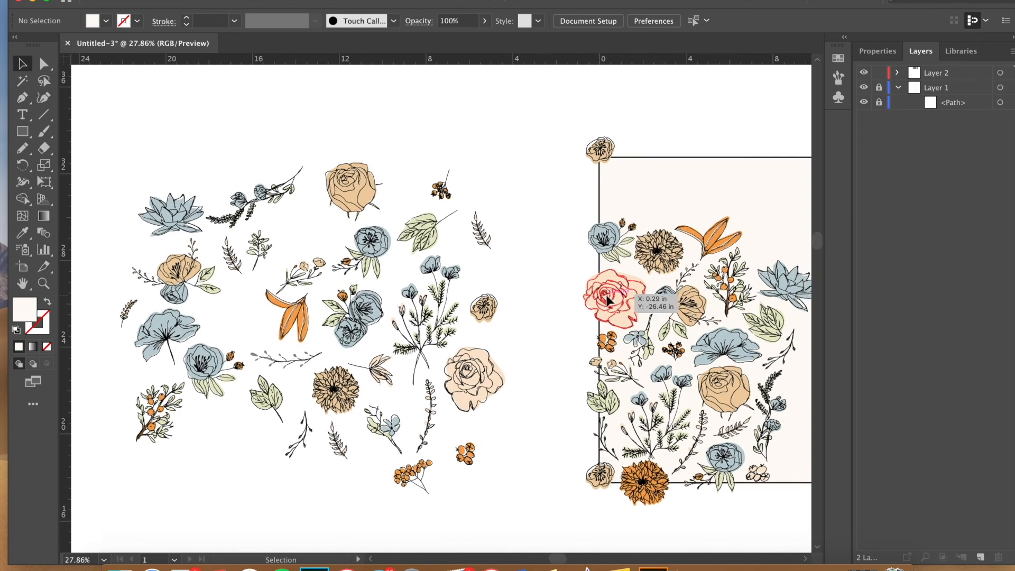
{"action": "scroll", "coordinate": [607, 300], "scroll_direction": "up", "scroll_amount": 2}
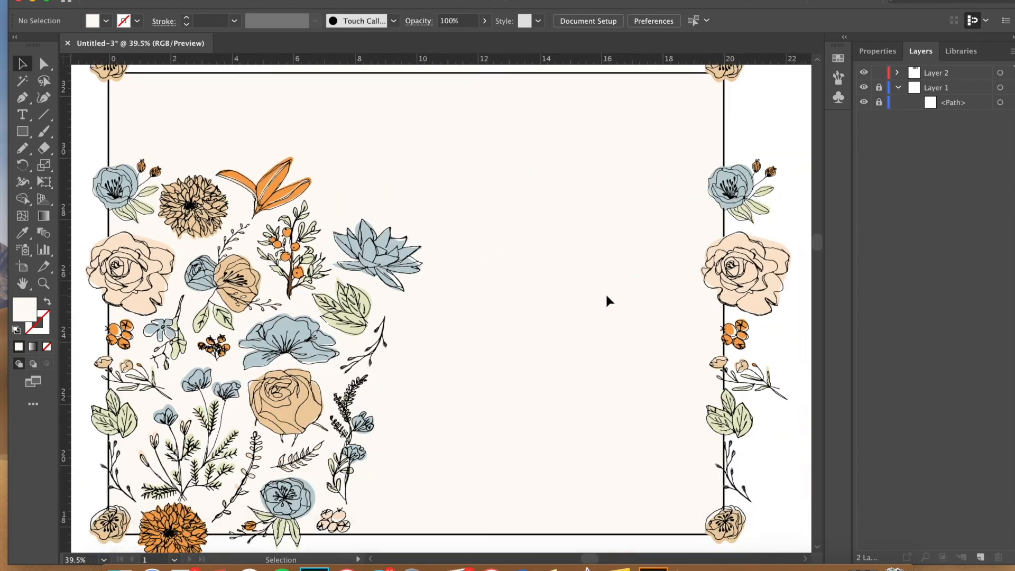
Step: Nudge the orange flower on the background's lower edge into place and copy it 15 in up onto the upper edge
{"action": "scroll", "coordinate": [607, 300], "scroll_direction": "left", "scroll_amount": 1}
{"action": "scroll", "coordinate": [608, 301], "scroll_direction": "down", "scroll_amount": 1}
{"action": "scroll", "coordinate": [607, 301], "scroll_direction": "down", "scroll_amount": 3}
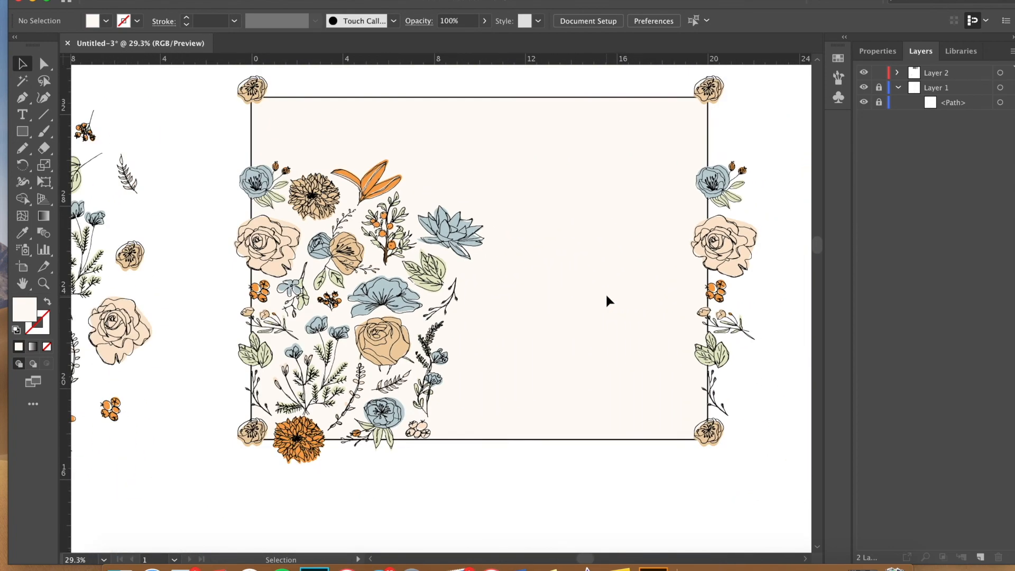
{"action": "left_click_drag", "start_coordinate": [253, 473], "coordinate": [264, 471]}
{"action": "left_click", "coordinate": [643, 22]}
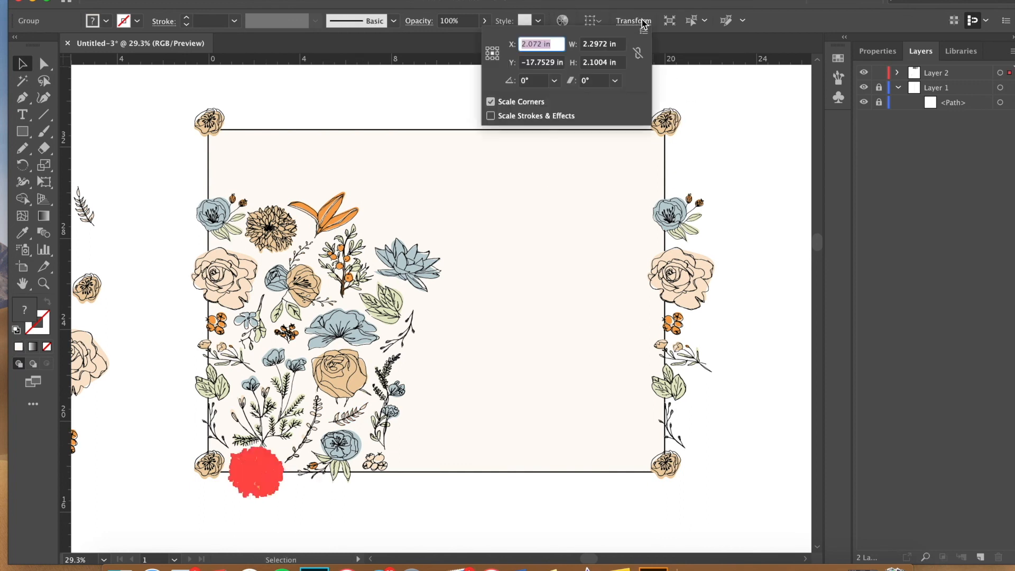
{"action": "left_click", "coordinate": [562, 65]}
{"action": "type", "text": "-15"}
{"action": "key", "text": "alt+Return"}
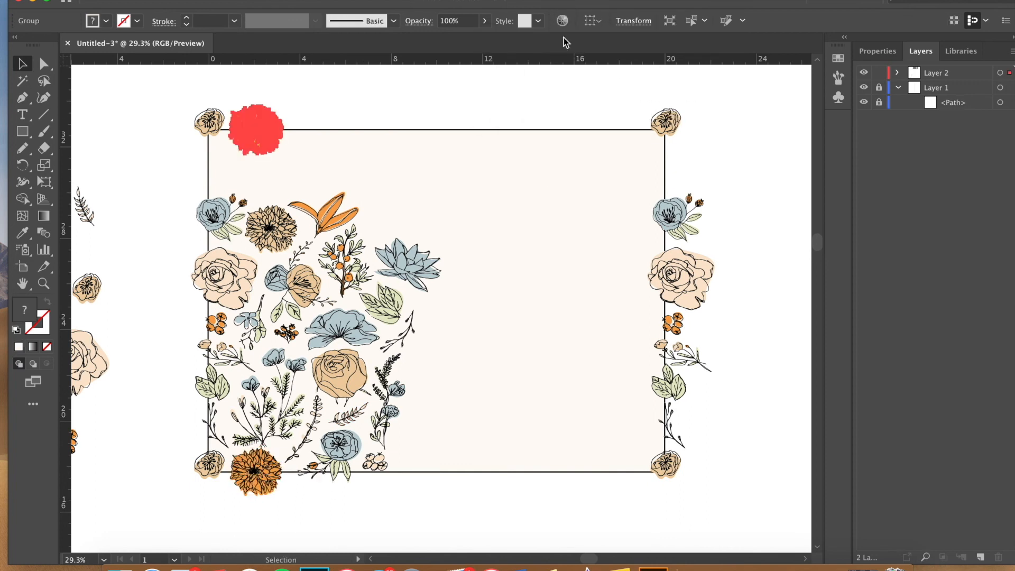
{"action": "left_click", "coordinate": [500, 166]}
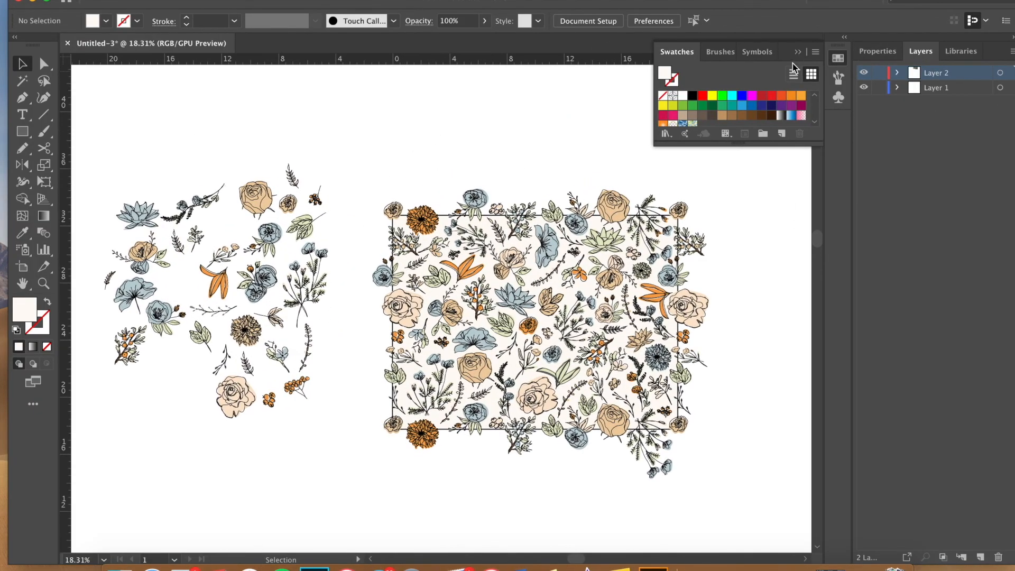
Step: Group the source flower collection beside the pattern and move the group well away from the background artwork
{"action": "left_click", "coordinate": [798, 52]}
{"action": "scroll", "coordinate": [731, 243], "scroll_direction": "up", "scroll_amount": 5}
{"action": "scroll", "coordinate": [732, 243], "scroll_direction": "down", "scroll_amount": 3}
{"action": "scroll", "coordinate": [731, 243], "scroll_direction": "down", "scroll_amount": 5}
{"action": "scroll", "coordinate": [732, 243], "scroll_direction": "left", "scroll_amount": 2}
{"action": "scroll", "coordinate": [731, 243], "scroll_direction": "up", "scroll_amount": 1}
{"action": "left_click_drag", "start_coordinate": [152, 86], "coordinate": [383, 404]}
{"action": "key", "text": "super+g"}
{"action": "left_click_drag", "start_coordinate": [375, 261], "coordinate": [190, 337]}
{"action": "scroll", "coordinate": [190, 337], "scroll_direction": "down", "scroll_amount": 5}
{"action": "scroll", "coordinate": [190, 337], "scroll_direction": "down", "scroll_amount": 2}
{"action": "scroll", "coordinate": [194, 334], "scroll_direction": "left", "scroll_amount": 5}
{"action": "left_click_drag", "start_coordinate": [440, 234], "coordinate": [122, 210]}
{"action": "scroll", "coordinate": [121, 211], "scroll_direction": "down", "scroll_amount": 4}
{"action": "scroll", "coordinate": [151, 272], "scroll_direction": "up", "scroll_amount": 2}
{"action": "left_click_drag", "start_coordinate": [140, 302], "coordinate": [141, 158]}
{"action": "scroll", "coordinate": [318, 236], "scroll_direction": "up", "scroll_amount": 5}
{"action": "left_click", "coordinate": [320, 233]}
{"action": "scroll", "coordinate": [323, 224], "scroll_direction": "up", "scroll_amount": 3}
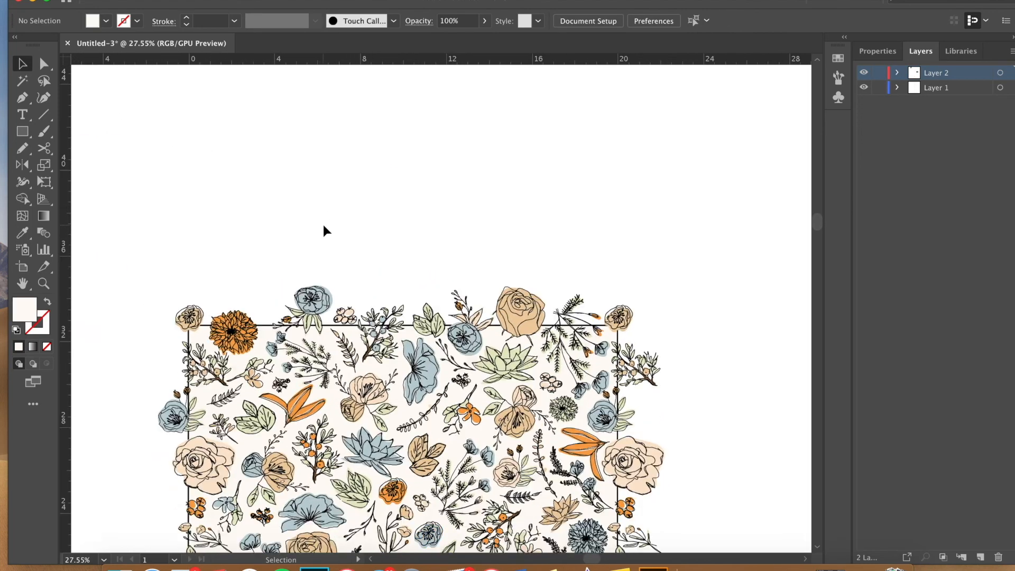
Step: Select the background rectangle and remove its black outline stroke
{"action": "scroll", "coordinate": [792, 204], "scroll_direction": "down", "scroll_amount": 2}
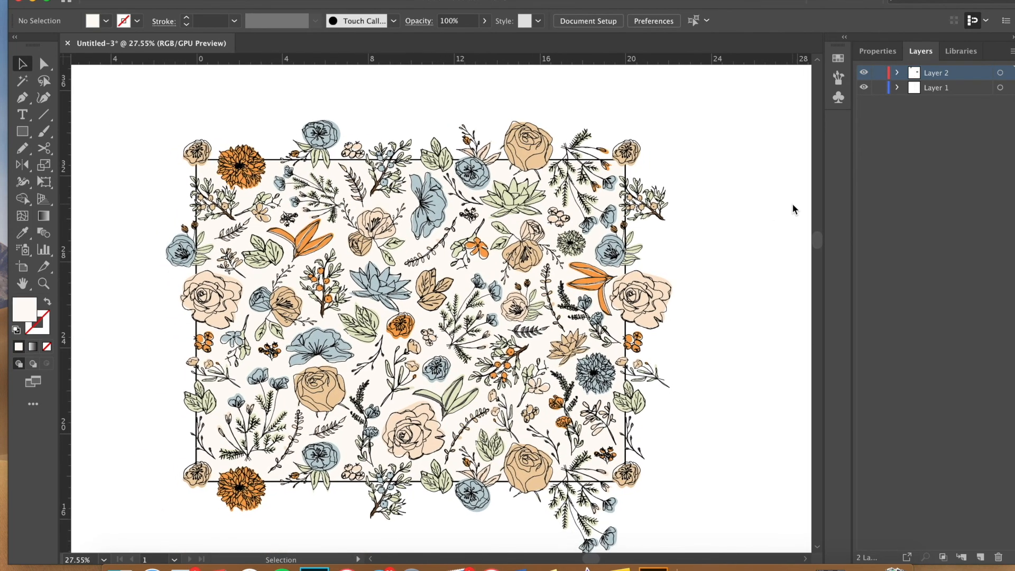
{"action": "scroll", "coordinate": [782, 197], "scroll_direction": "down", "scroll_amount": 2}
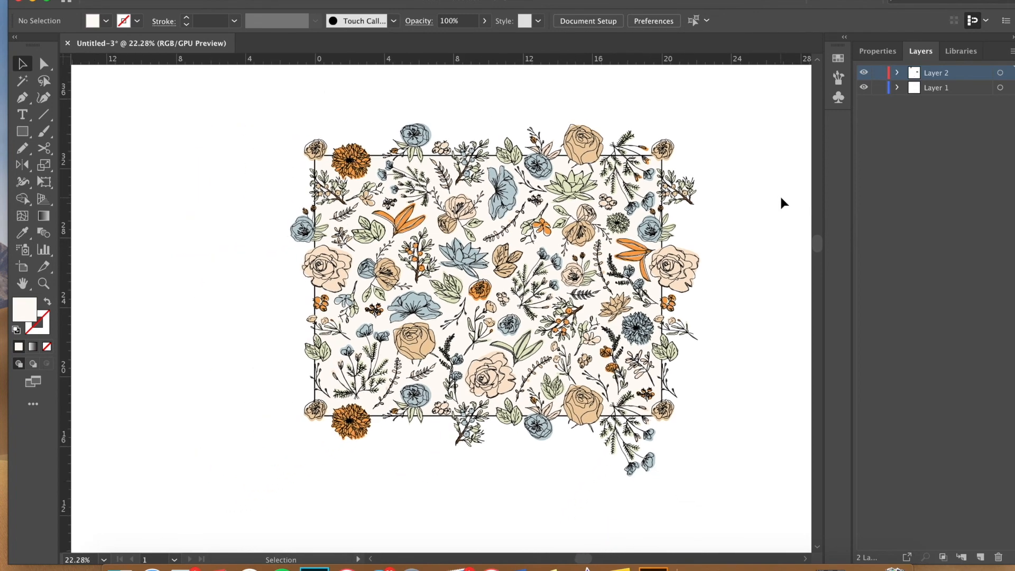
{"action": "left_click_drag", "start_coordinate": [205, 100], "coordinate": [667, 519]}
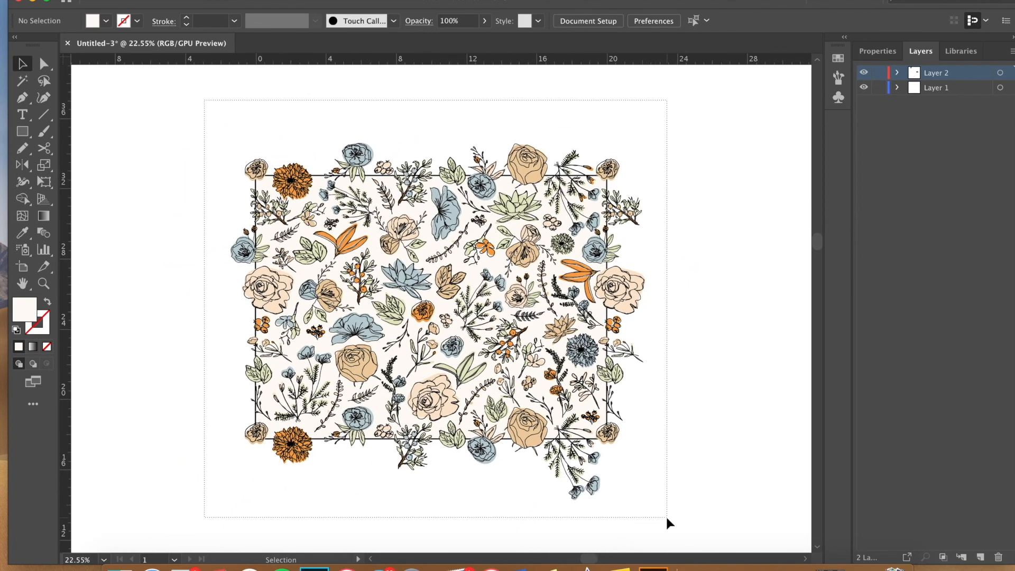
{"action": "left_click_drag", "start_coordinate": [550, 89], "coordinate": [550, 89]}
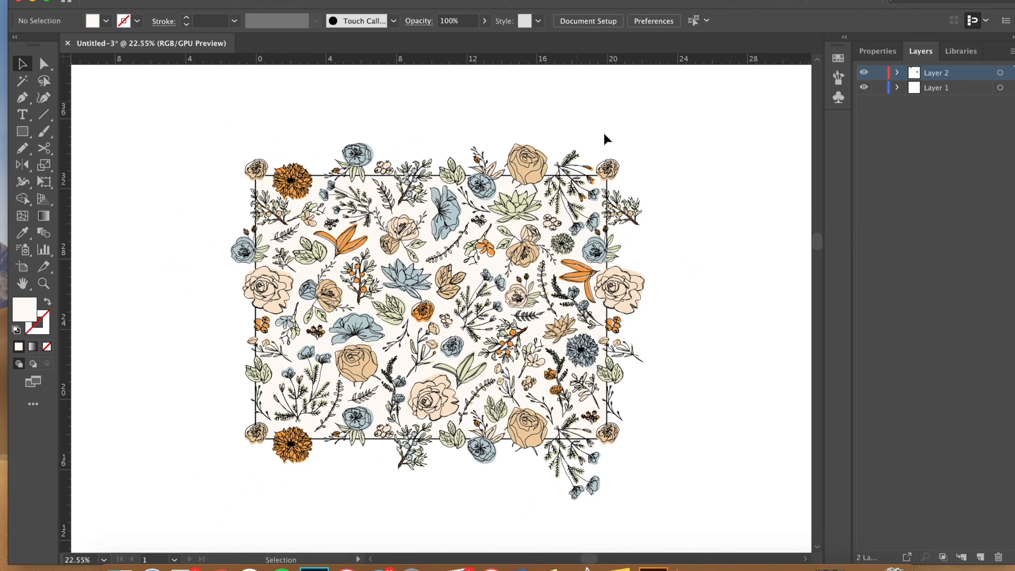
{"action": "left_click", "coordinate": [608, 188]}
{"action": "left_click", "coordinate": [22, 131]}
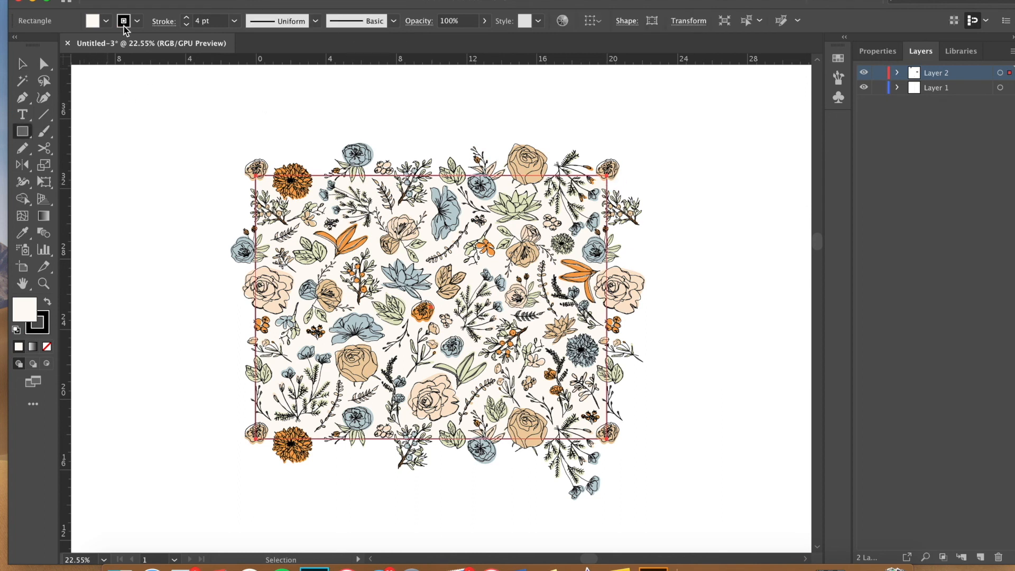
{"action": "left_click", "coordinate": [123, 26]}
{"action": "left_click", "coordinate": [9, 46]}
{"action": "left_click", "coordinate": [23, 64]}
{"action": "left_click", "coordinate": [158, 112]}
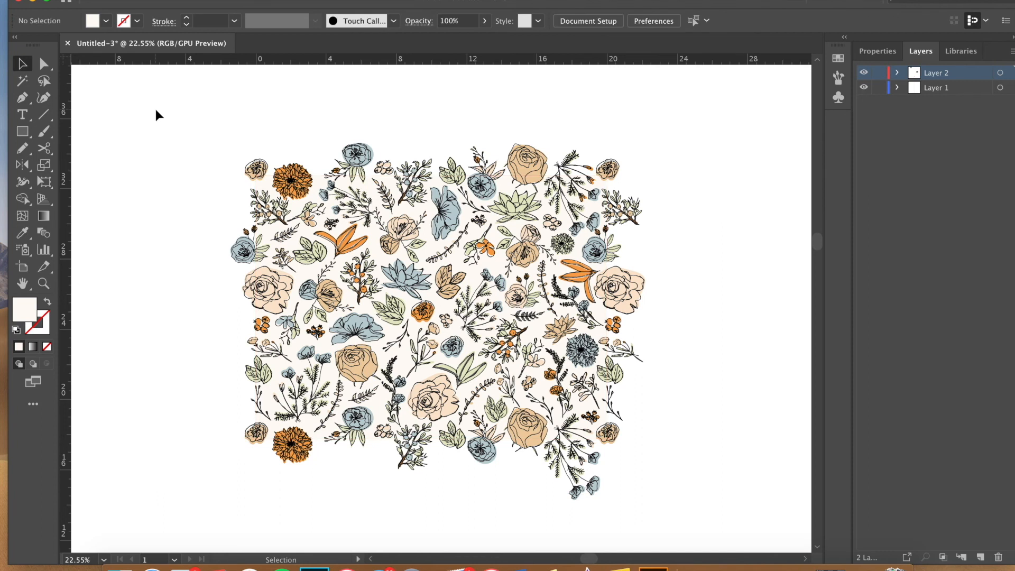
Step: Bring the background rectangle in front of the motifs and use it as a clipping mask for all the pattern artwork
{"action": "left_click", "coordinate": [317, 181]}
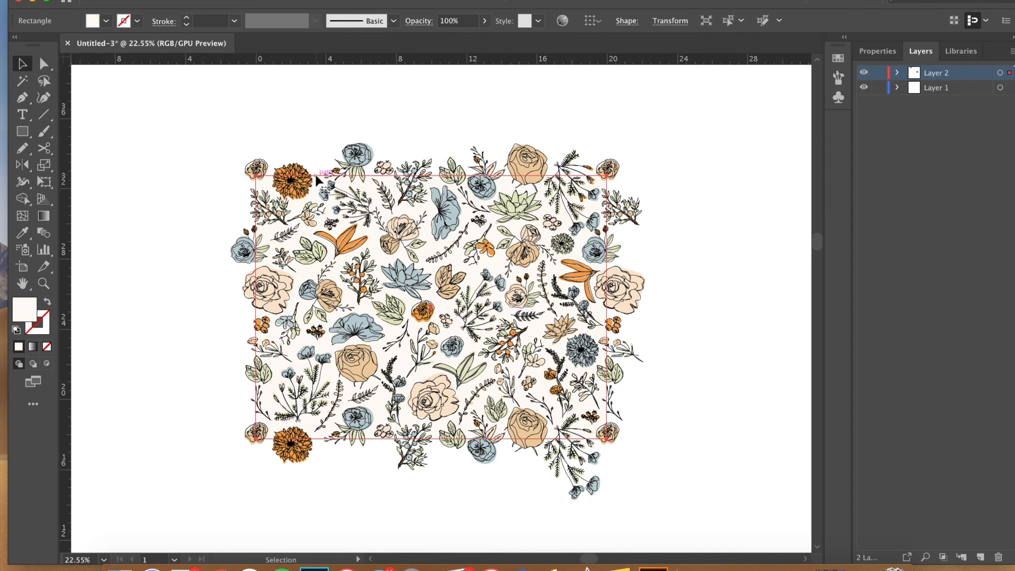
{"action": "key", "text": "super+shift+bracketright"}
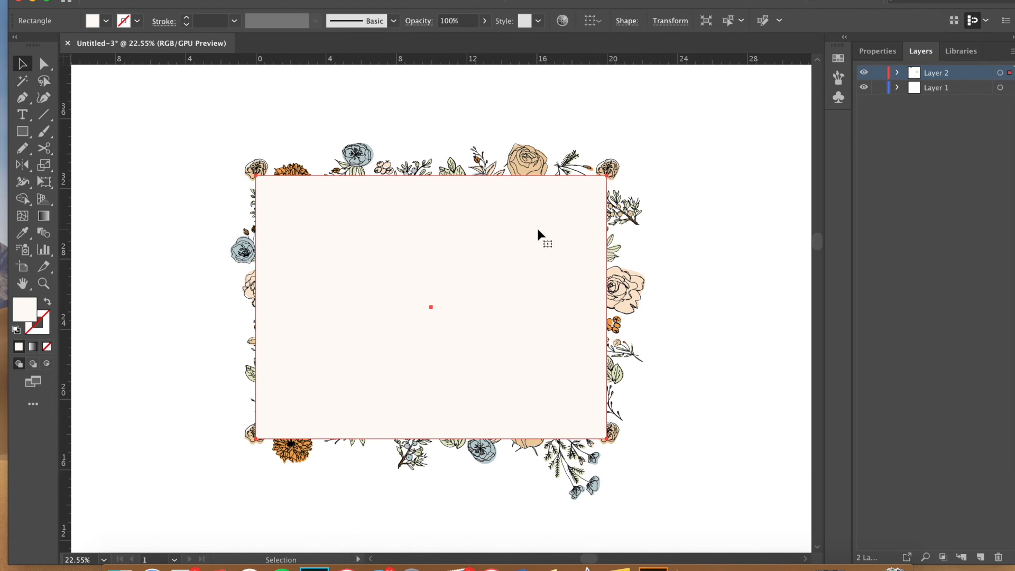
{"action": "left_click_drag", "start_coordinate": [205, 119], "coordinate": [642, 508]}
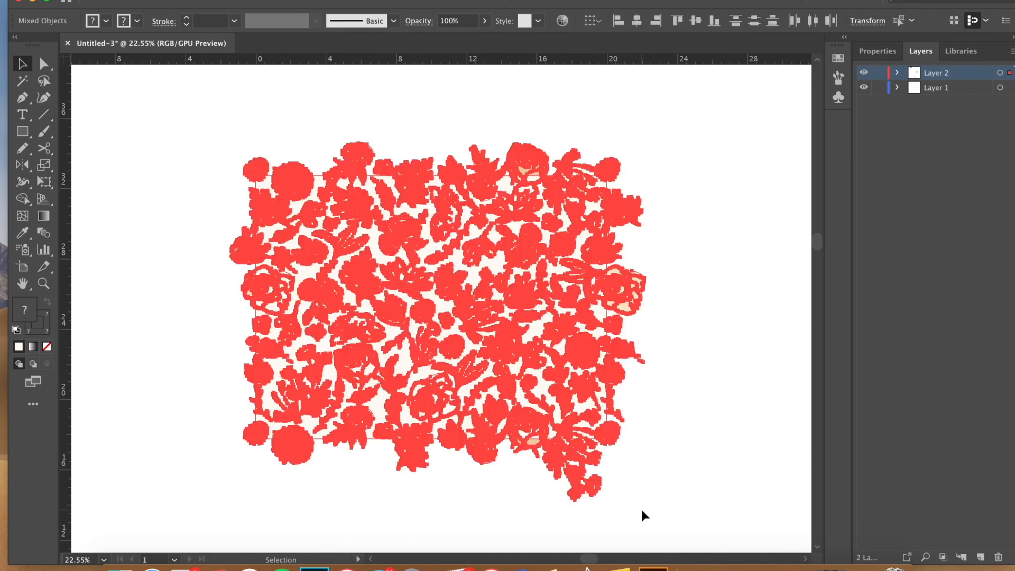
{"action": "key", "text": "super+7"}
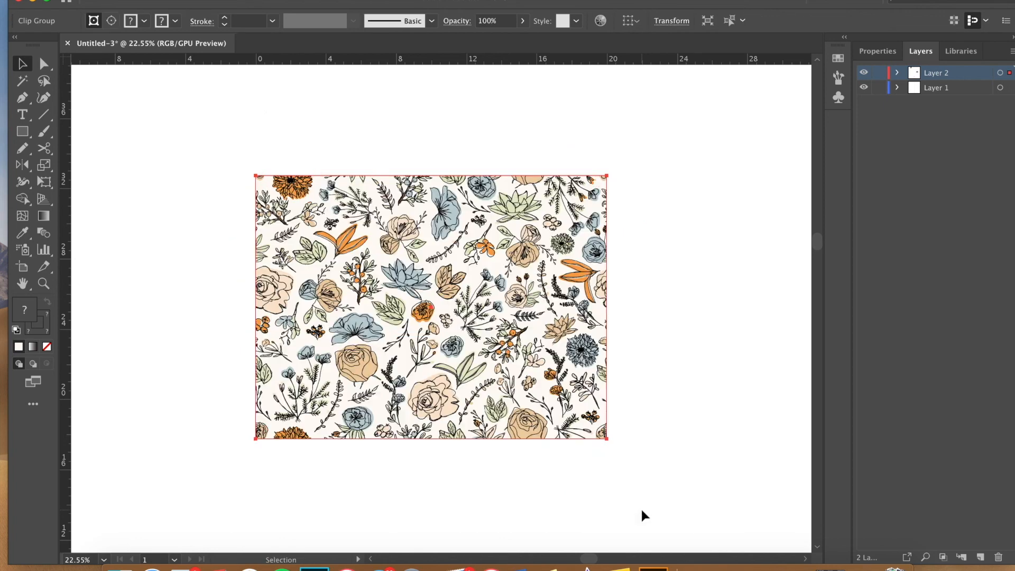
{"action": "left_click", "coordinate": [641, 507]}
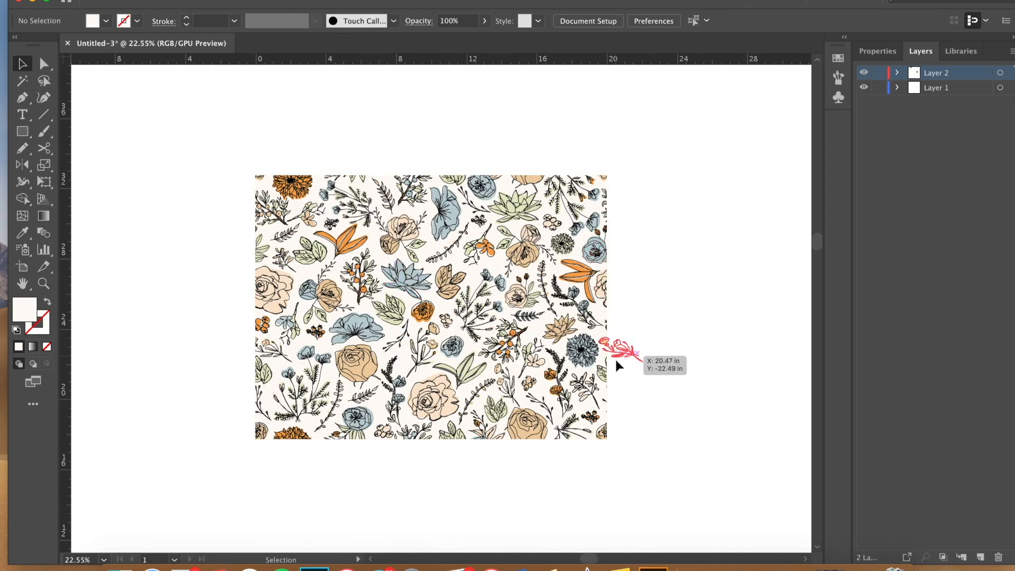
Step: Make a new pattern from the clipped floral artwork
{"action": "left_click", "coordinate": [276, 185]}
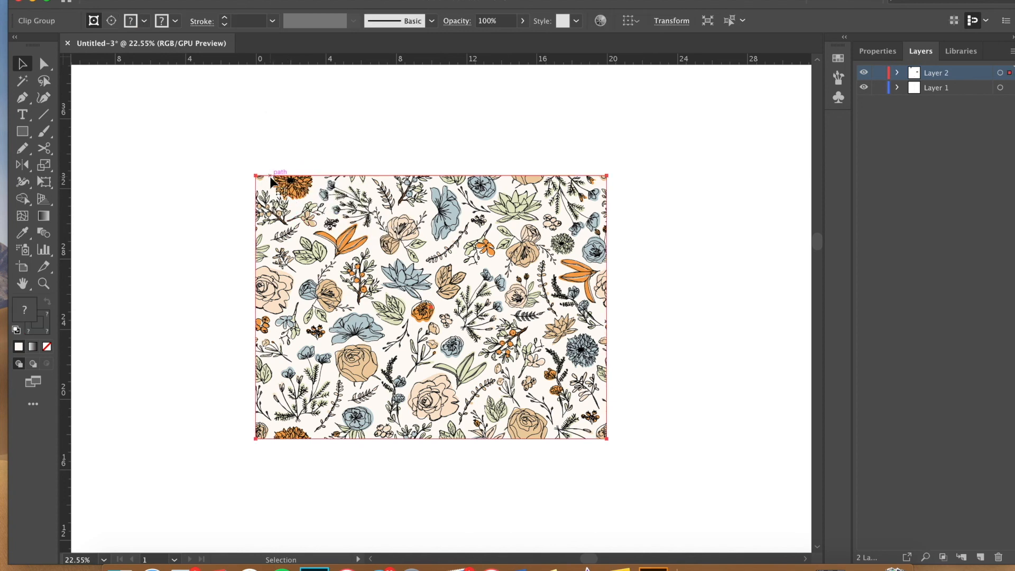
{"action": "left_click", "coordinate": [161, 1]}
{"action": "mouse_move", "coordinate": [204, 316]}
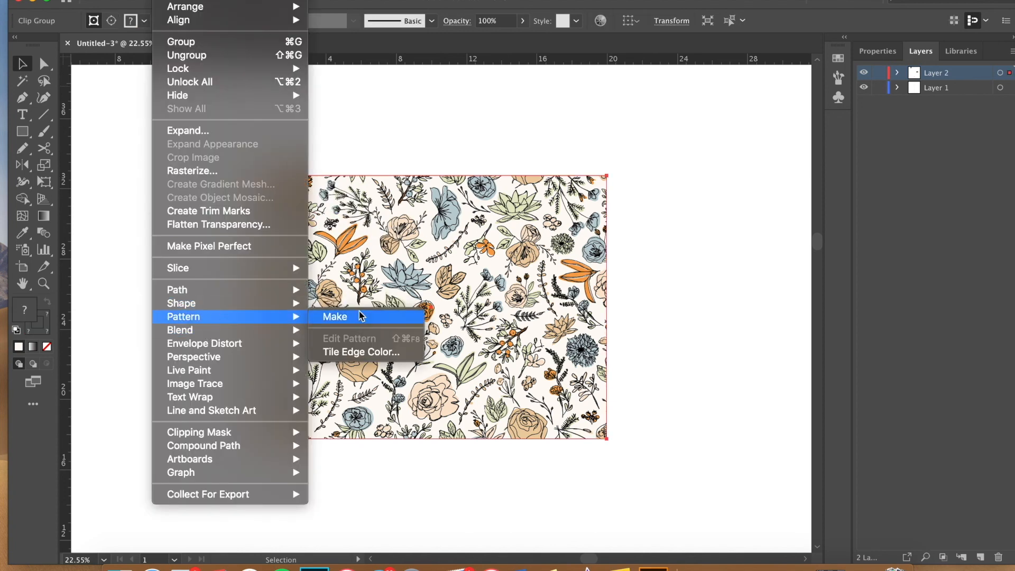
{"action": "left_click", "coordinate": [358, 316]}
{"action": "left_click", "coordinate": [655, 307]}
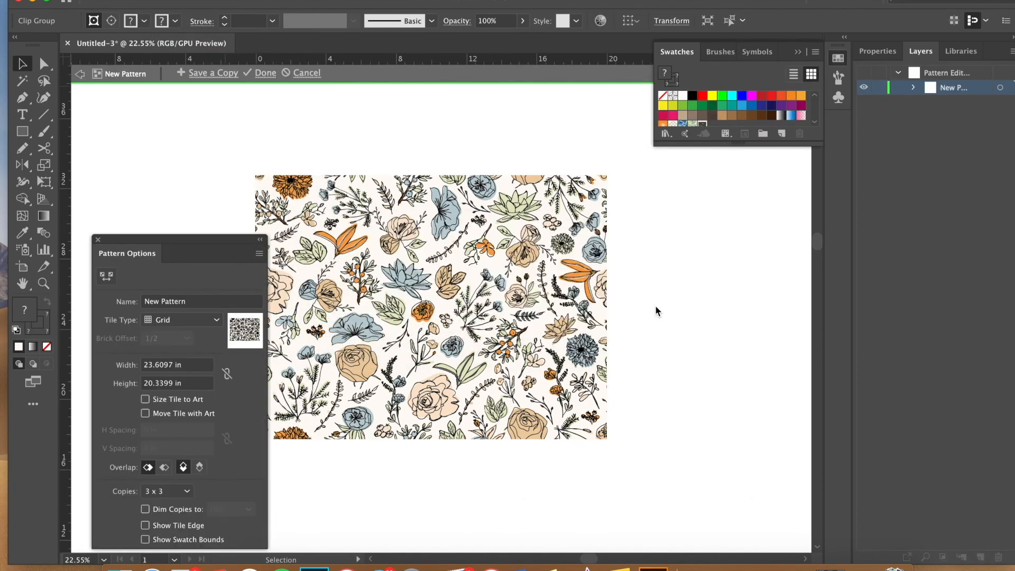
Step: Size the new pattern's tile to the clipped artwork so that neighbouring repeats meet without gaps
{"action": "scroll", "coordinate": [656, 306], "scroll_direction": "down", "scroll_amount": 6}
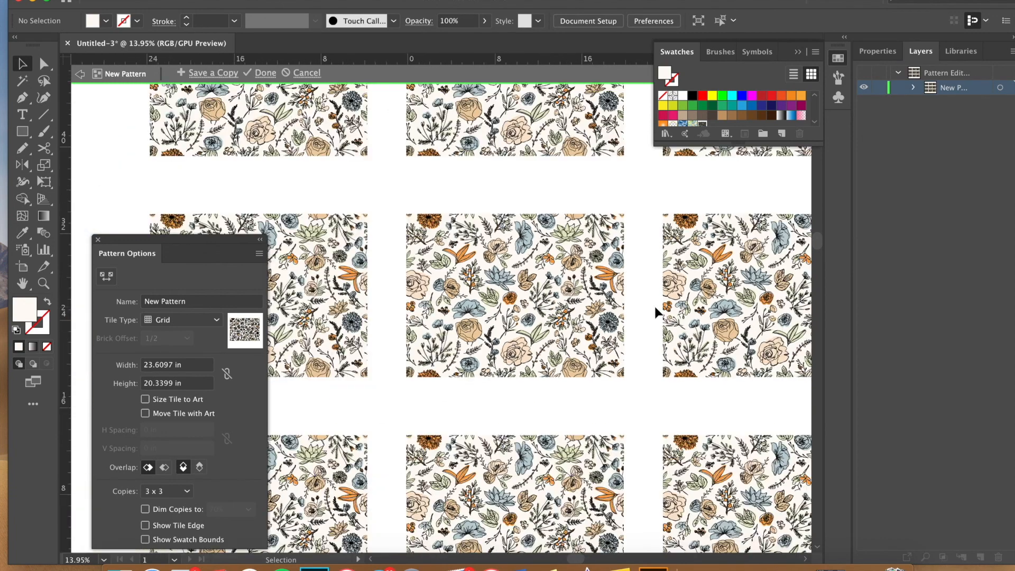
{"action": "scroll", "coordinate": [656, 306], "scroll_direction": "right", "scroll_amount": 3}
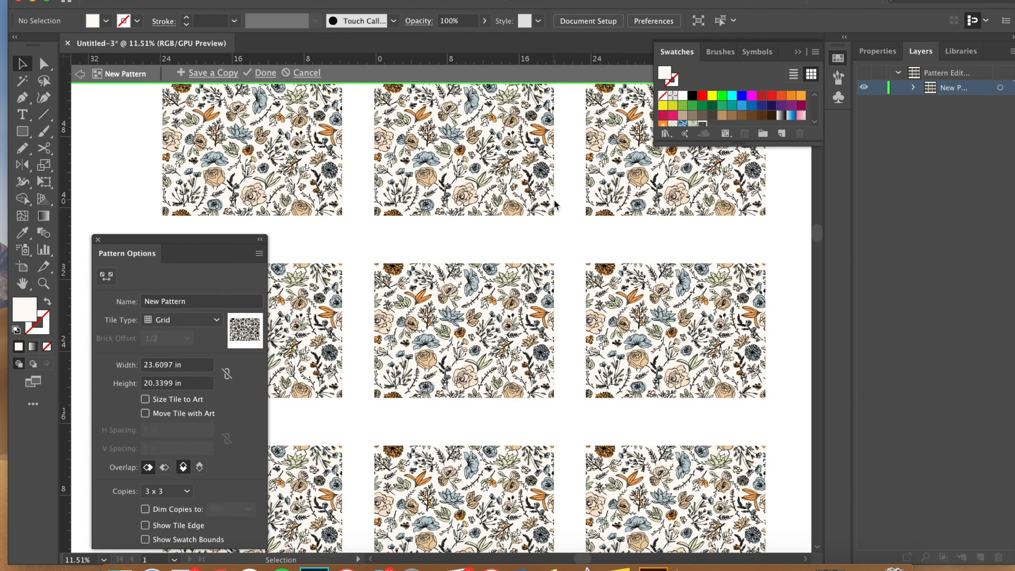
{"action": "left_click", "coordinate": [798, 53]}
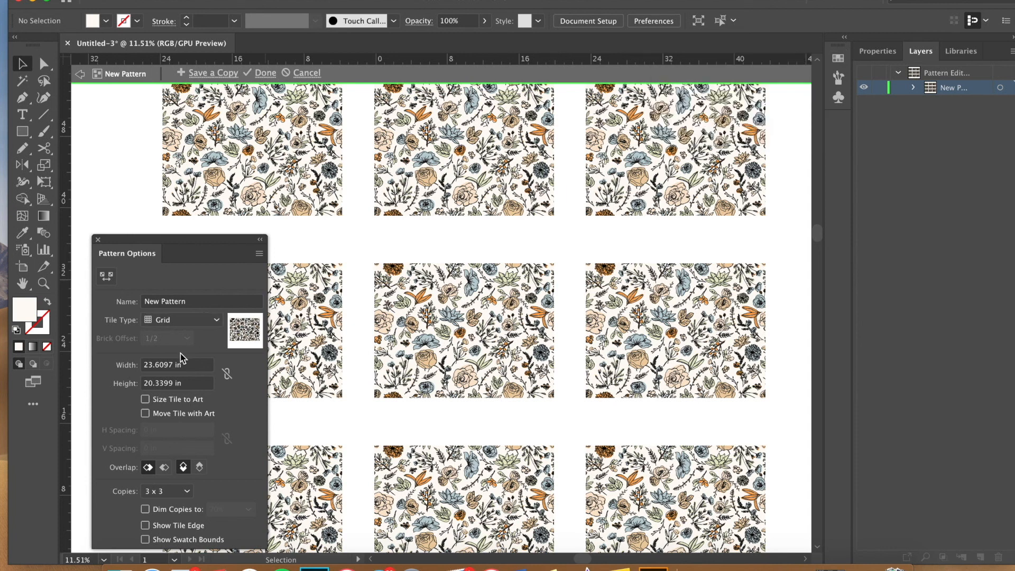
{"action": "left_click", "coordinate": [145, 399]}
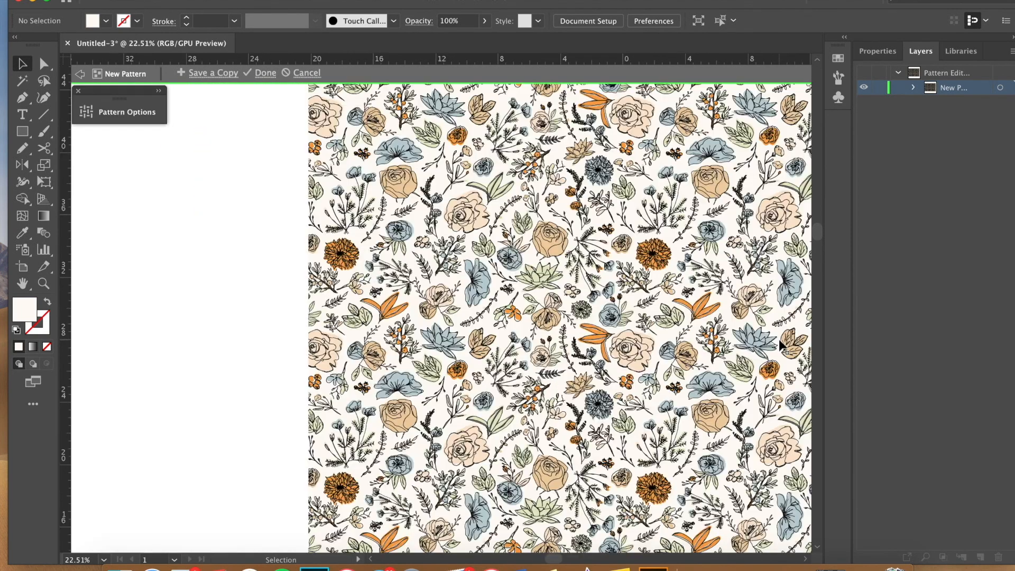
Step: Examine the floral repeat as a whole and close up around the orange flower for seams between the tiles
{"action": "scroll", "coordinate": [782, 346], "scroll_direction": "down", "scroll_amount": 5}
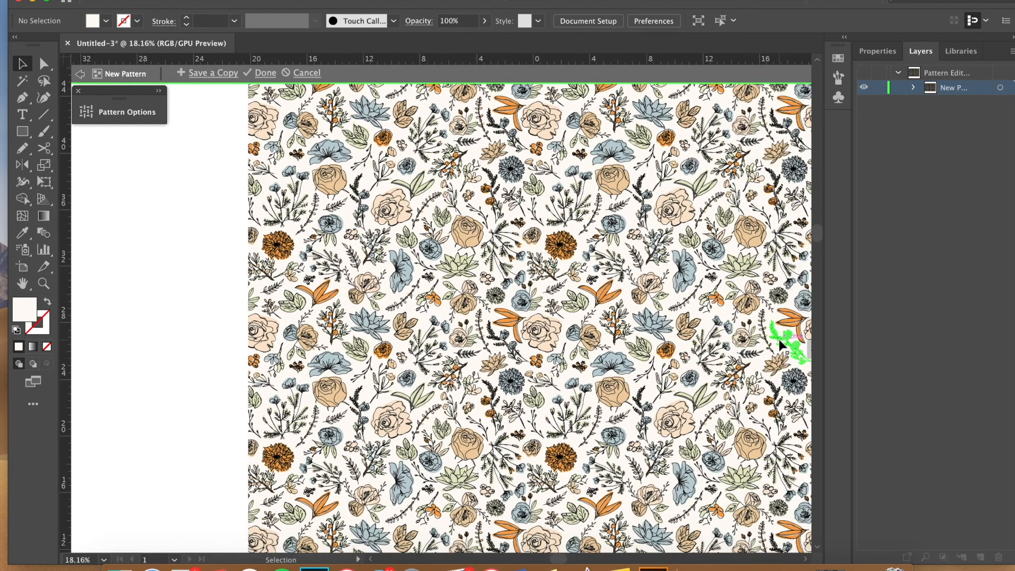
{"action": "scroll", "coordinate": [785, 336], "scroll_direction": "down", "scroll_amount": 4}
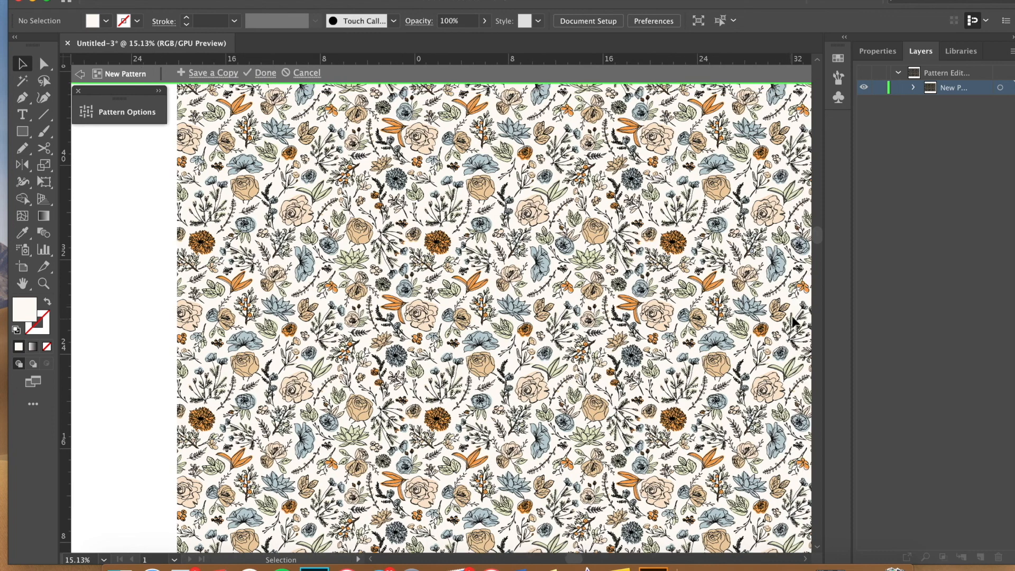
{"action": "scroll", "coordinate": [793, 322], "scroll_direction": "right", "scroll_amount": 3}
{"action": "scroll", "coordinate": [794, 322], "scroll_direction": "down", "scroll_amount": 2}
{"action": "scroll", "coordinate": [793, 322], "scroll_direction": "up", "scroll_amount": 1}
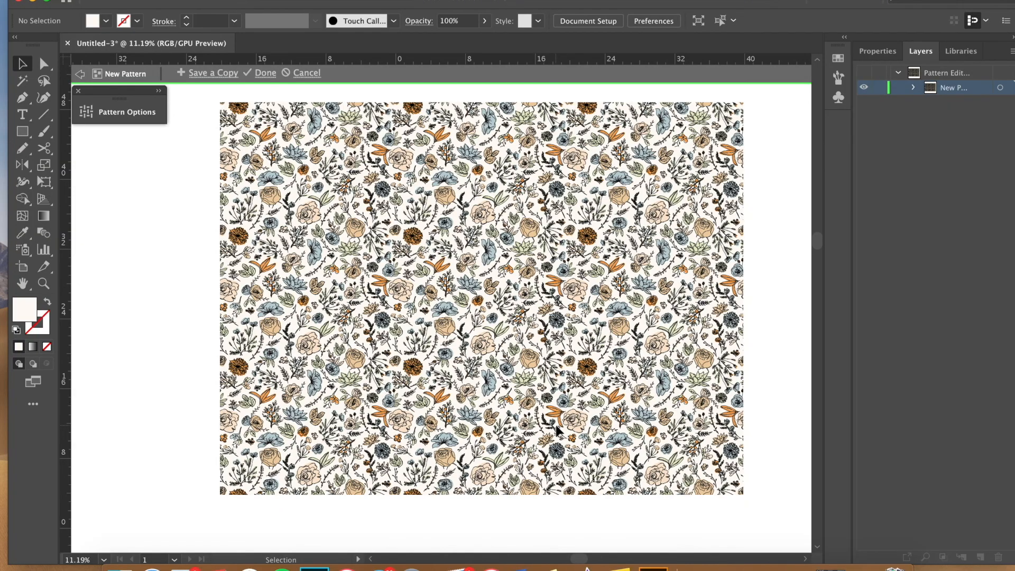
{"action": "scroll", "coordinate": [557, 431], "scroll_direction": "up", "scroll_amount": 5, "text": "alt"}
{"action": "scroll", "coordinate": [557, 431], "scroll_direction": "up", "scroll_amount": 5, "text": "alt"}
{"action": "scroll", "coordinate": [557, 431], "scroll_direction": "up", "scroll_amount": 8, "text": "alt"}
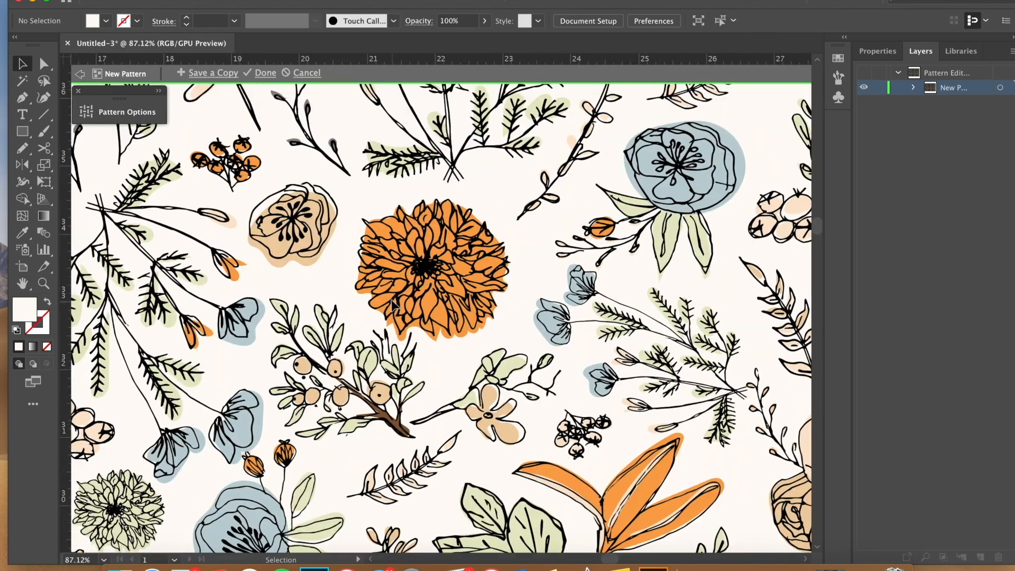
{"action": "scroll", "coordinate": [463, 335], "scroll_direction": "down", "scroll_amount": 8, "text": "alt"}
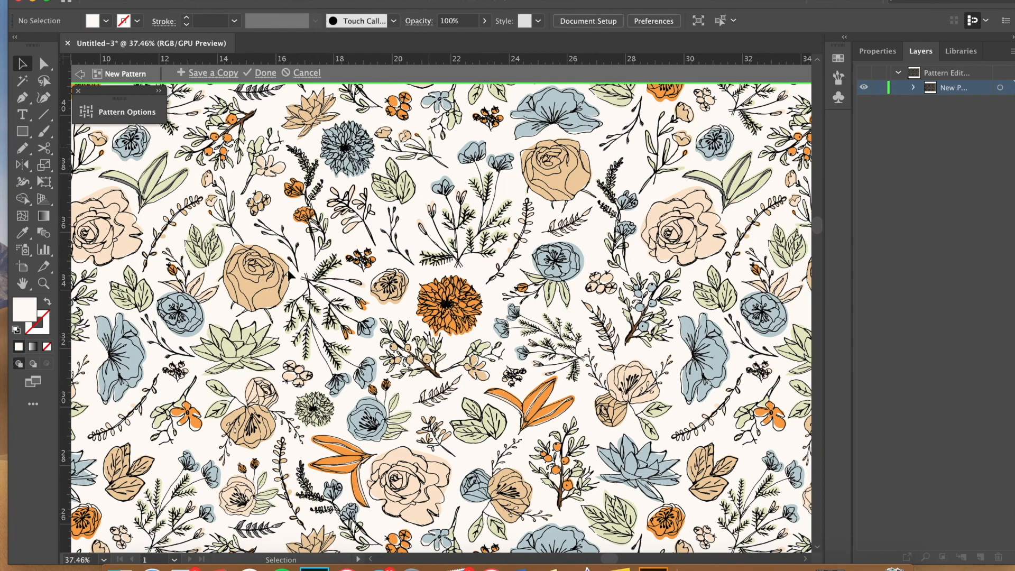
{"action": "scroll", "coordinate": [564, 458], "scroll_direction": "down", "scroll_amount": 4, "text": "alt"}
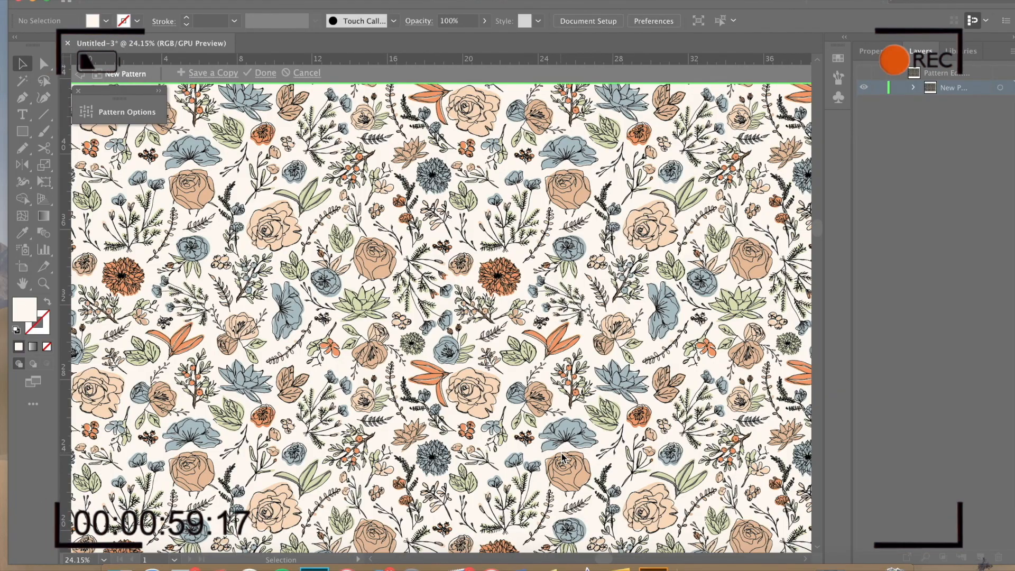
Step: Inspect neighbouring repeats and the orange flower's paths at the tile edges, and review the full 3 x 3 tiling
{"action": "scroll", "coordinate": [562, 455], "scroll_direction": "right", "scroll_amount": 5}
{"action": "scroll", "coordinate": [559, 449], "scroll_direction": "left", "scroll_amount": 5}
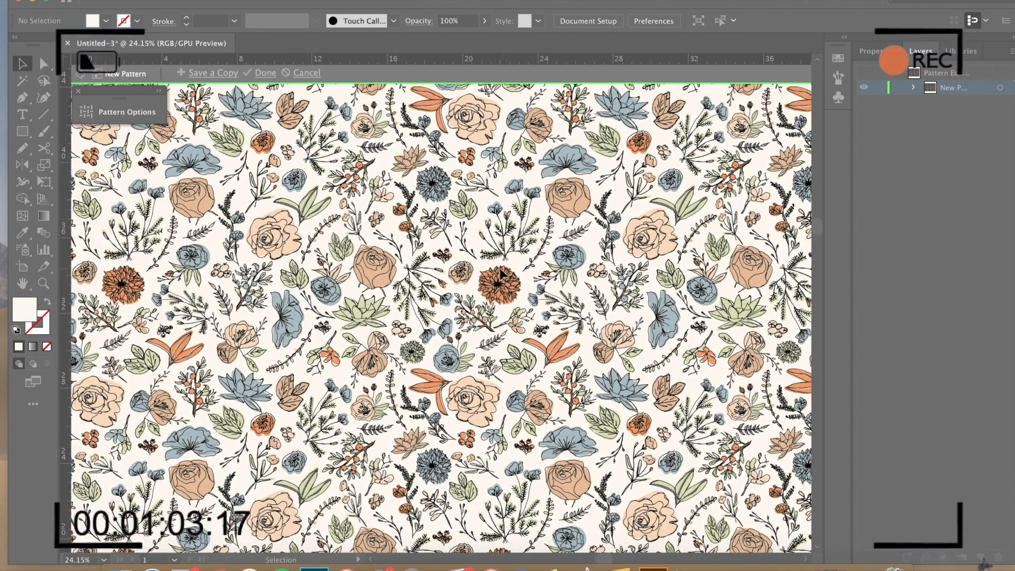
{"action": "scroll", "coordinate": [489, 281], "scroll_direction": "left", "scroll_amount": 2}
{"action": "scroll", "coordinate": [489, 281], "scroll_direction": "left", "scroll_amount": 10}
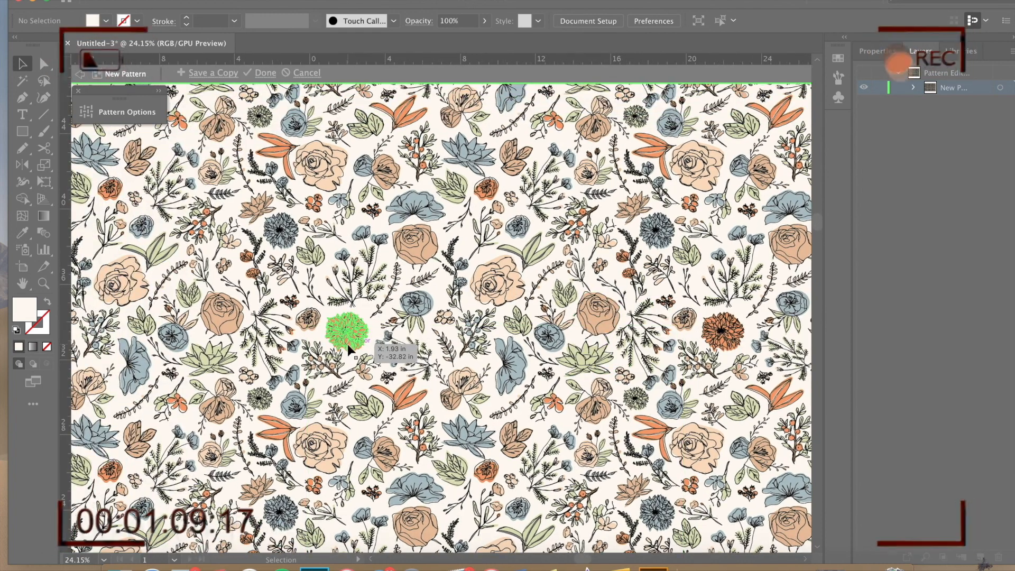
{"action": "scroll", "coordinate": [349, 354], "scroll_direction": "up", "scroll_amount": 5}
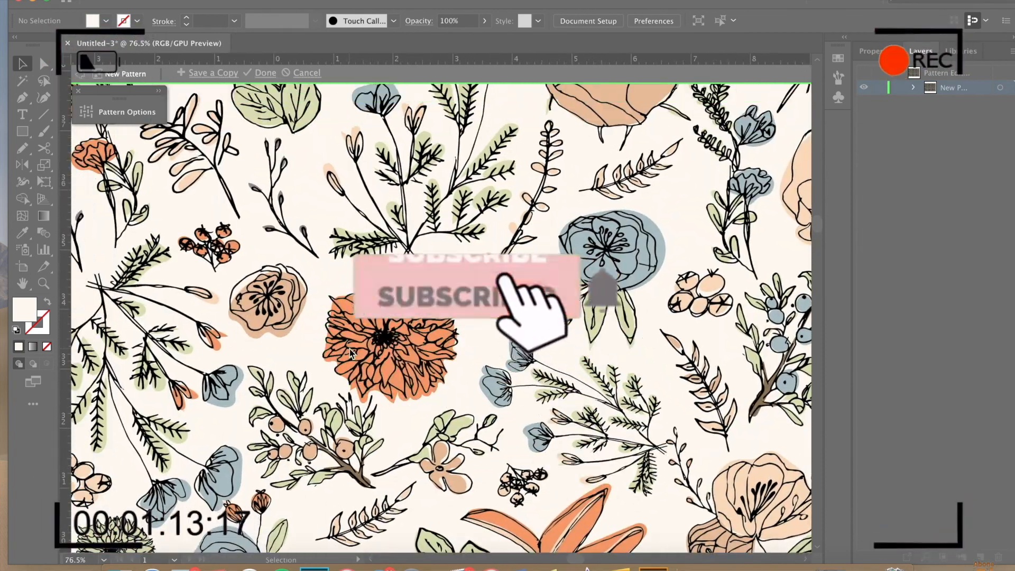
{"action": "key", "text": "a"}
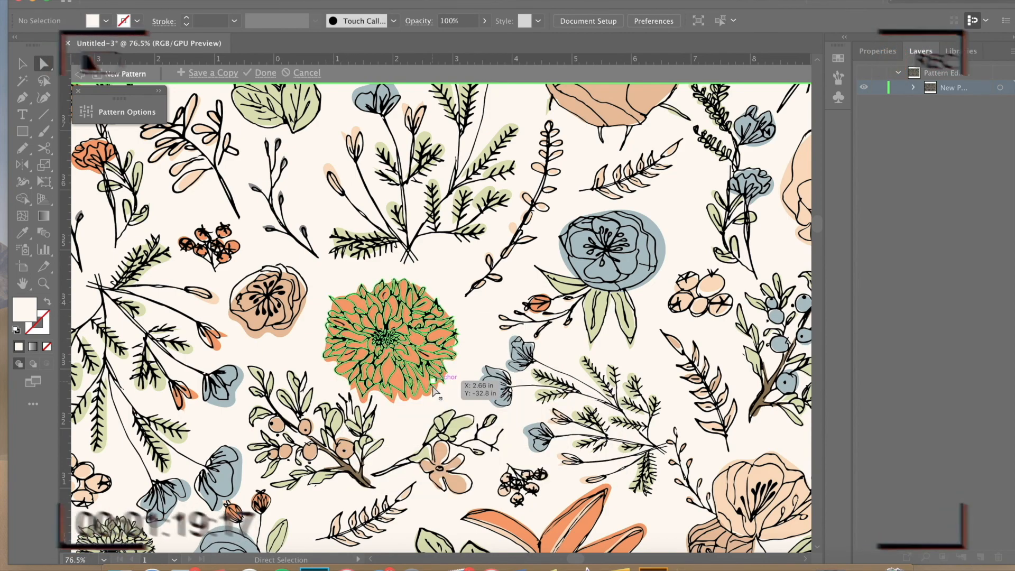
{"action": "scroll", "coordinate": [433, 403], "scroll_direction": "down", "scroll_amount": 10}
{"action": "scroll", "coordinate": [433, 403], "scroll_direction": "down", "scroll_amount": 3}
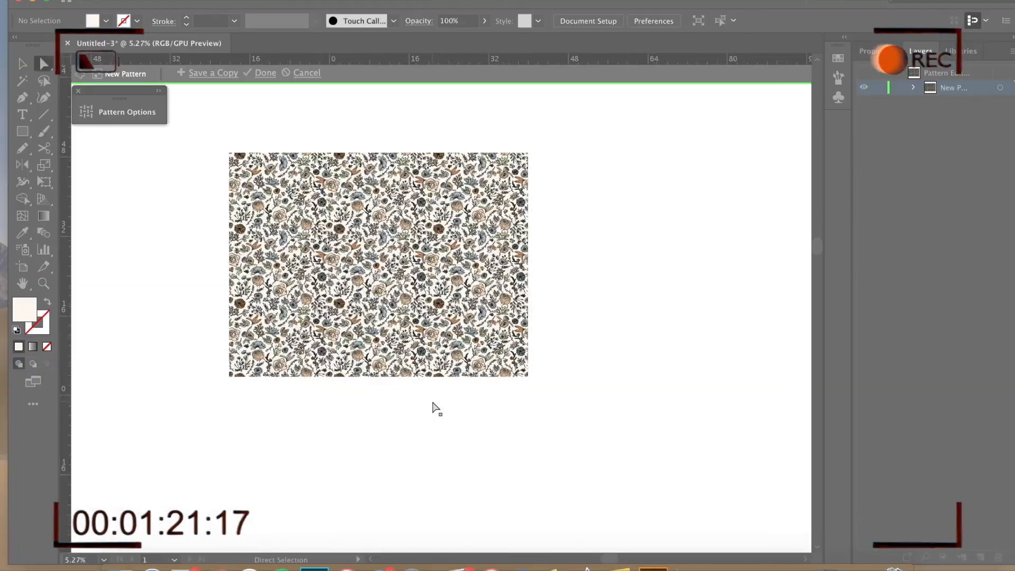